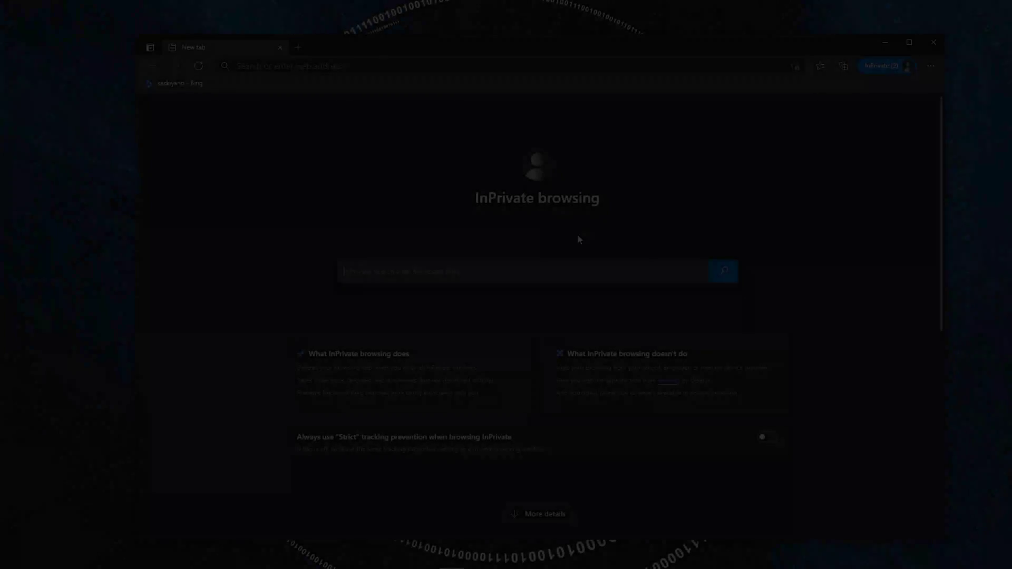
- Search the web for "saskiyano" and open the SaskiYano YouTube channel from the results
{"action": "type", "text": "saskiyano"}
{"action": "key", "text": "Return"}
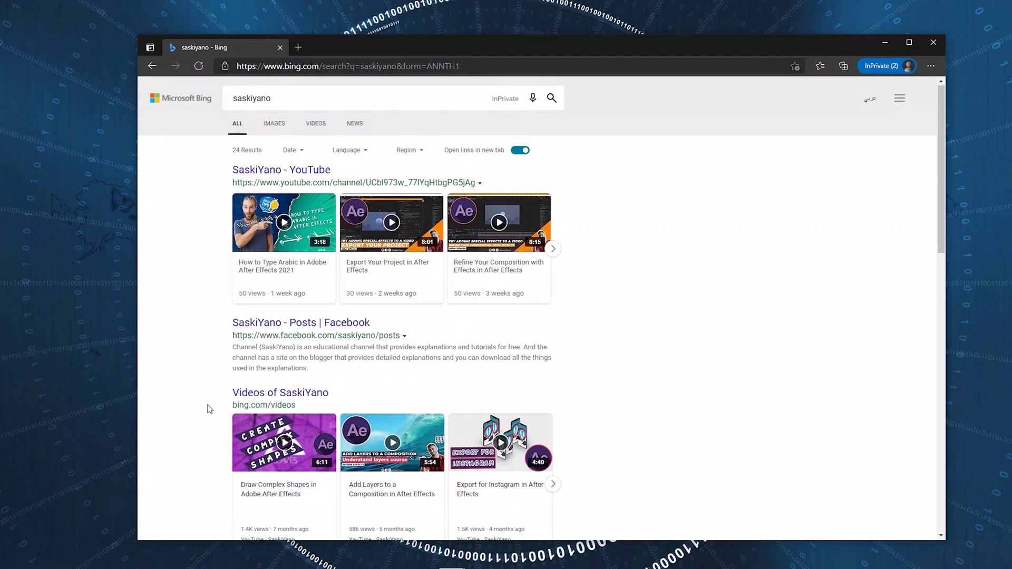
{"action": "scroll", "coordinate": [208, 409], "scroll_direction": "down", "scroll_amount": 4}
{"action": "scroll", "coordinate": [208, 409], "scroll_direction": "up", "scroll_amount": 4}
{"action": "left_click", "coordinate": [292, 170]}
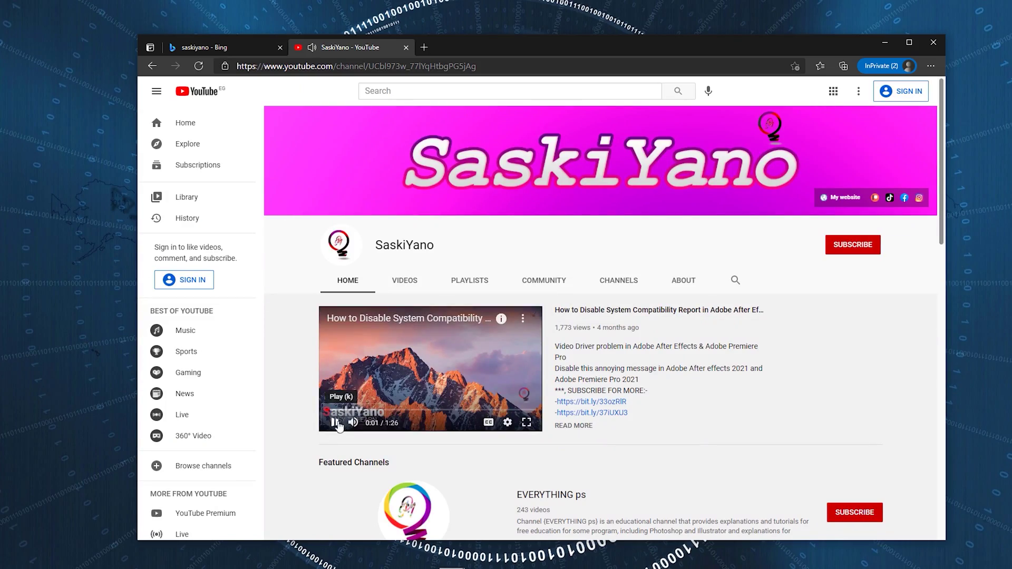
- Browse the channel's home page, its videos and its created playlists
{"action": "scroll", "coordinate": [537, 391], "scroll_direction": "down", "scroll_amount": 10}
{"action": "scroll", "coordinate": [537, 391], "scroll_direction": "up", "scroll_amount": 10}
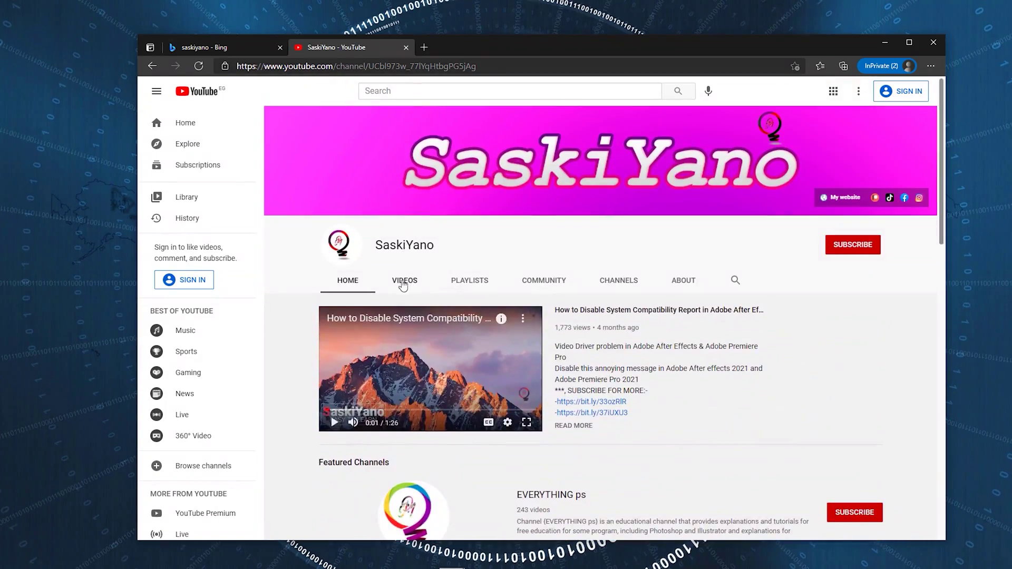
{"action": "left_click", "coordinate": [404, 281]}
{"action": "scroll", "coordinate": [404, 317], "scroll_direction": "down", "scroll_amount": 5}
{"action": "scroll", "coordinate": [459, 296], "scroll_direction": "up", "scroll_amount": 5}
{"action": "left_click", "coordinate": [460, 283]}
{"action": "scroll", "coordinate": [461, 316], "scroll_direction": "down", "scroll_amount": 5}
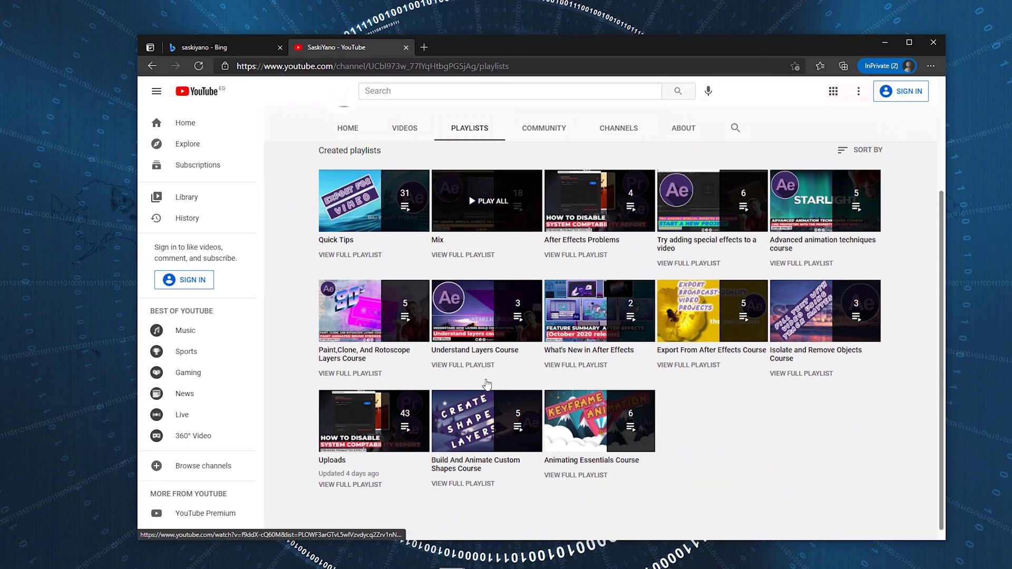
{"action": "scroll", "coordinate": [454, 446], "scroll_direction": "up", "scroll_amount": 5}
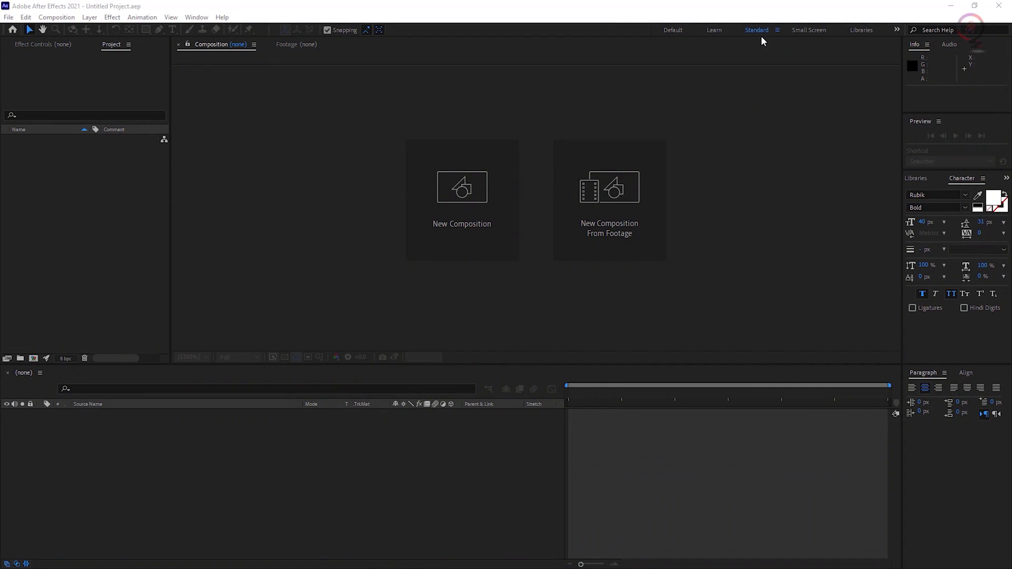
- In After Effects, create a new 3840 x 2160 composition at 60 fps with a duration of 0:00:07:01
{"action": "left_click", "coordinate": [64, 18]}
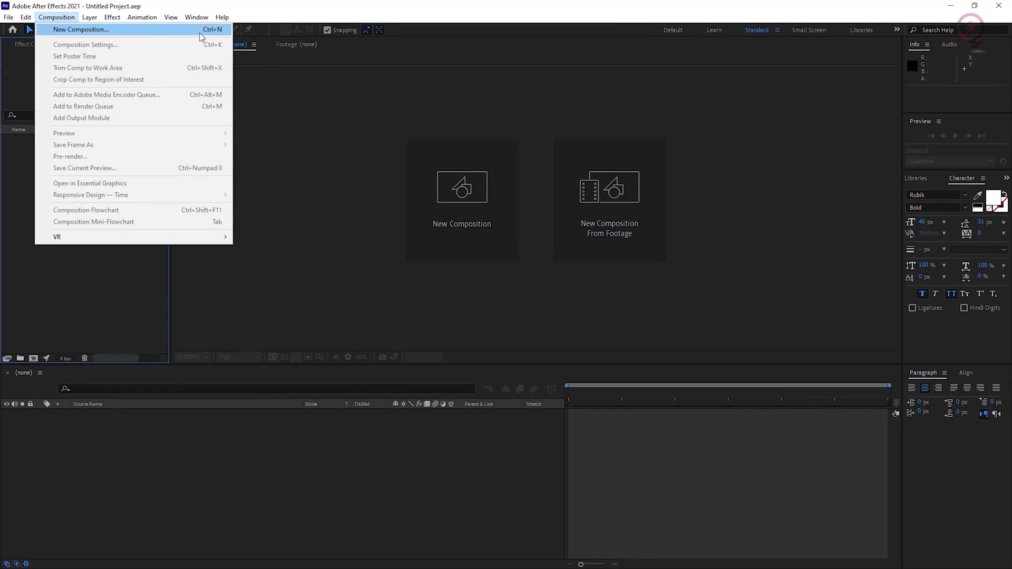
{"action": "left_click", "coordinate": [221, 33]}
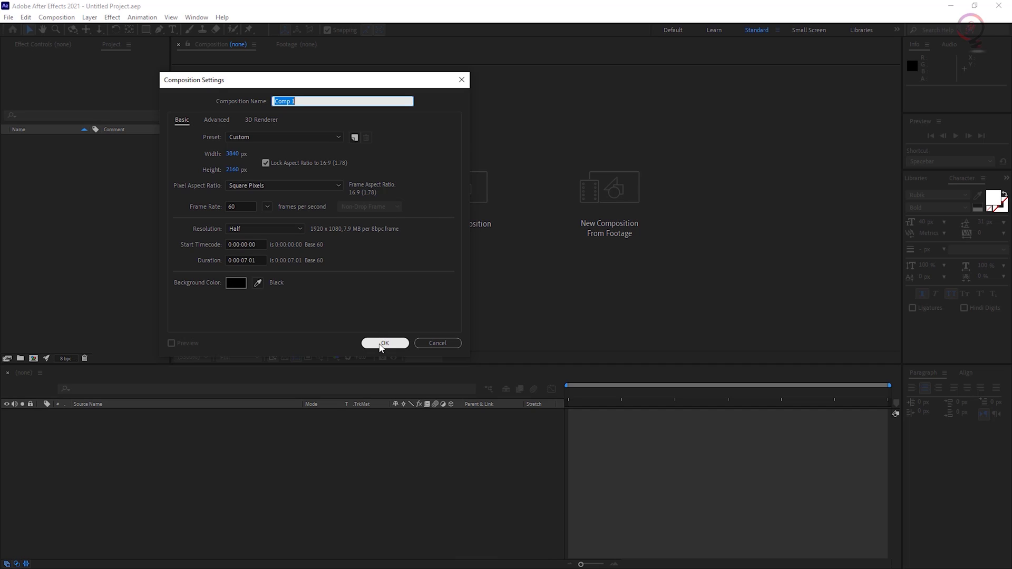
{"action": "left_click", "coordinate": [383, 343]}
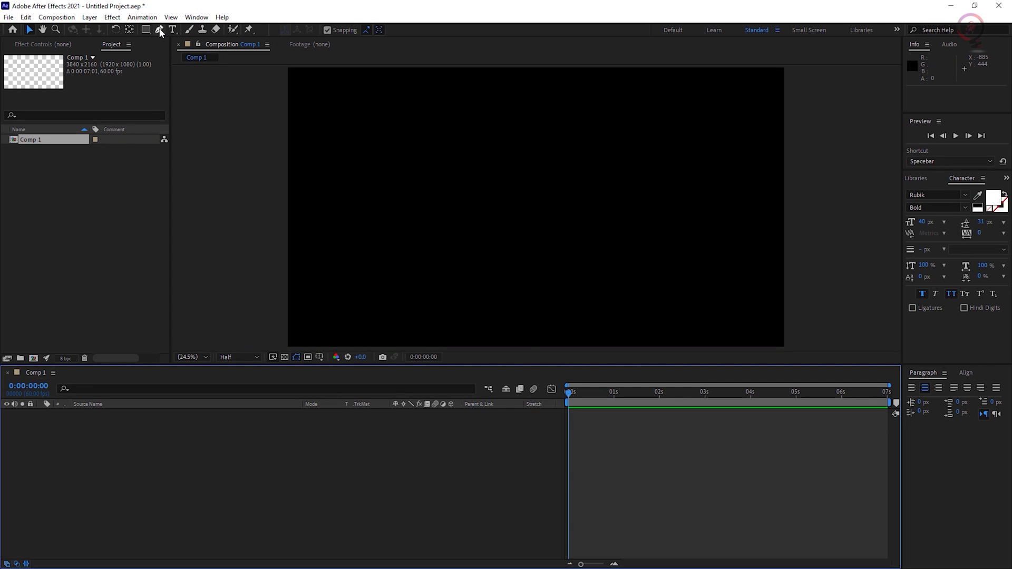
- Draw a straight horizontal line about 1,300 px long near the composition's centre with the Pen tool
{"action": "left_click", "coordinate": [159, 30]}
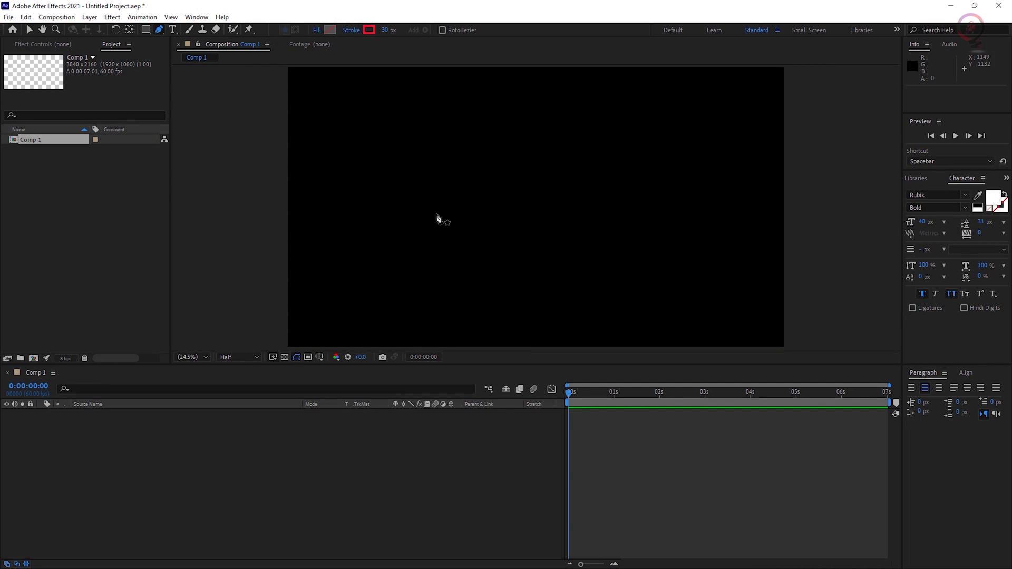
{"action": "left_click", "coordinate": [445, 213]}
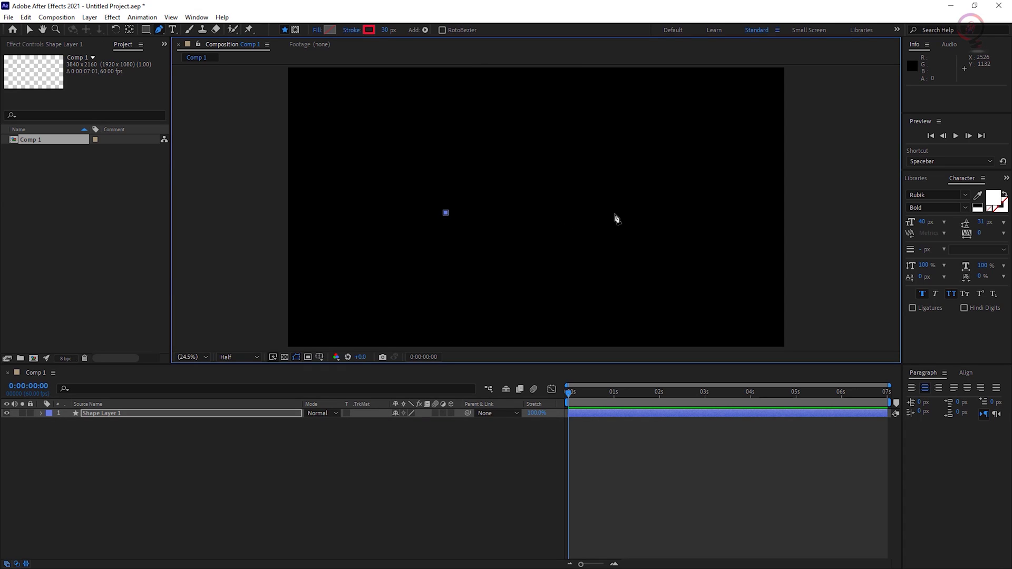
{"action": "left_click", "coordinate": [616, 213]}
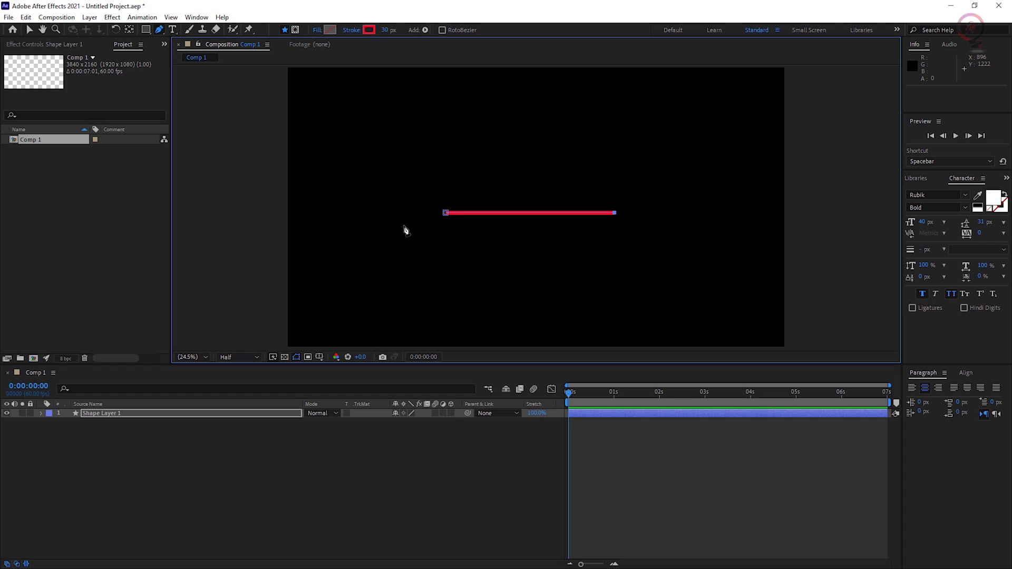
- Reveal the line's Path property and set its first keyframe at 0:00:00:00
{"action": "left_click", "coordinate": [204, 418]}
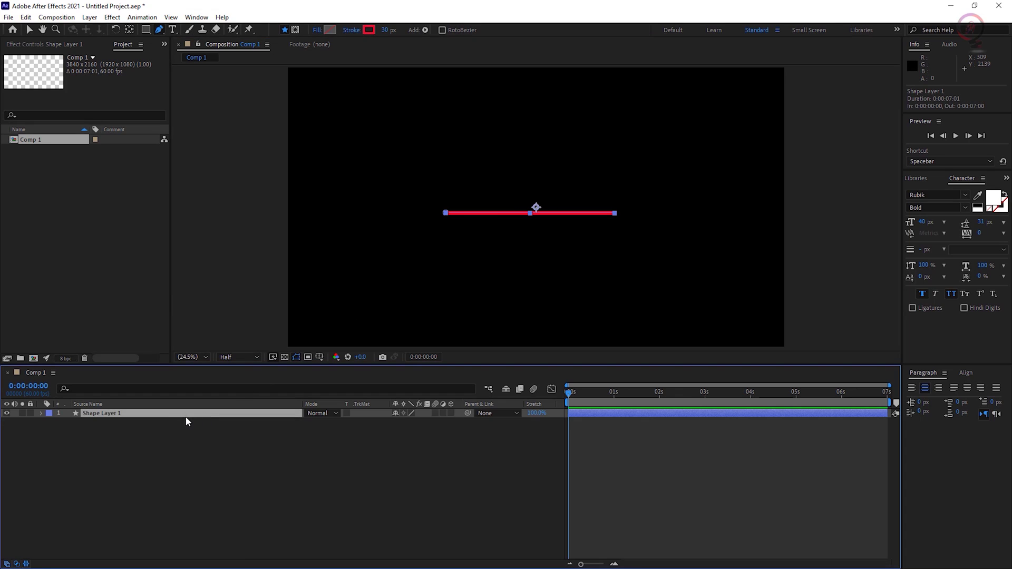
{"action": "left_click", "coordinate": [42, 414]}
{"action": "left_click", "coordinate": [51, 422]}
{"action": "left_click", "coordinate": [59, 431]}
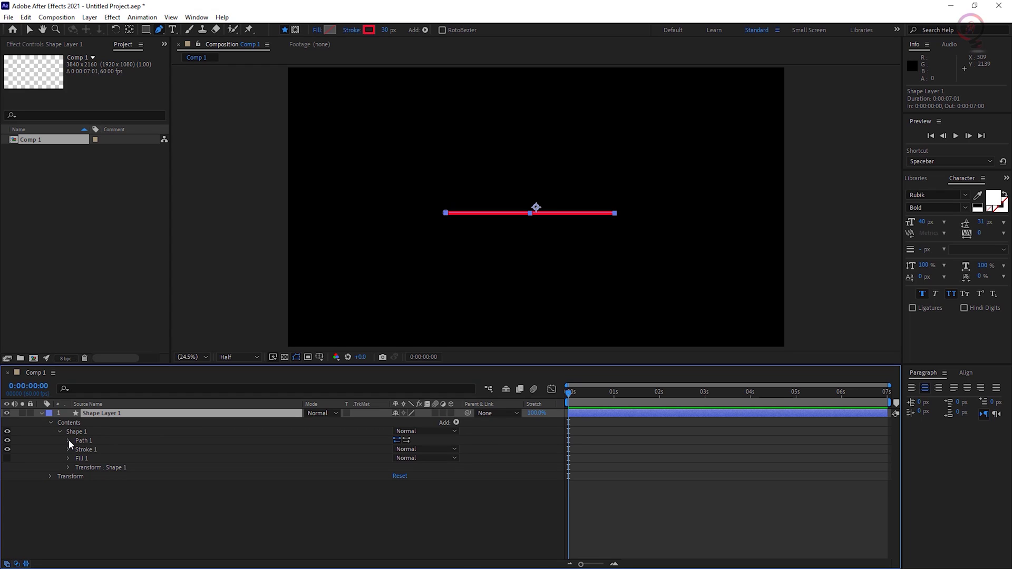
{"action": "left_click", "coordinate": [68, 440]}
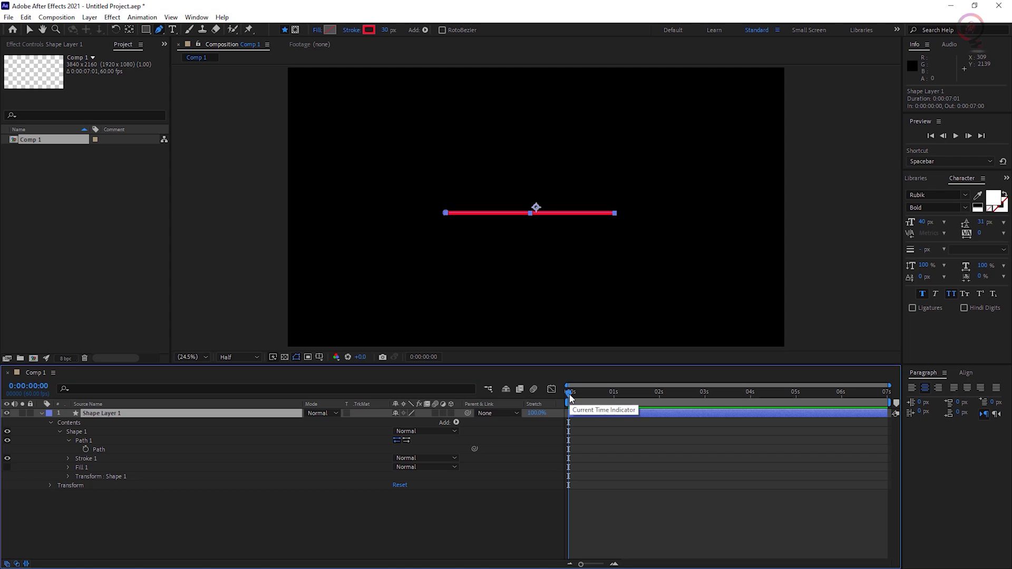
{"action": "left_click", "coordinate": [85, 450]}
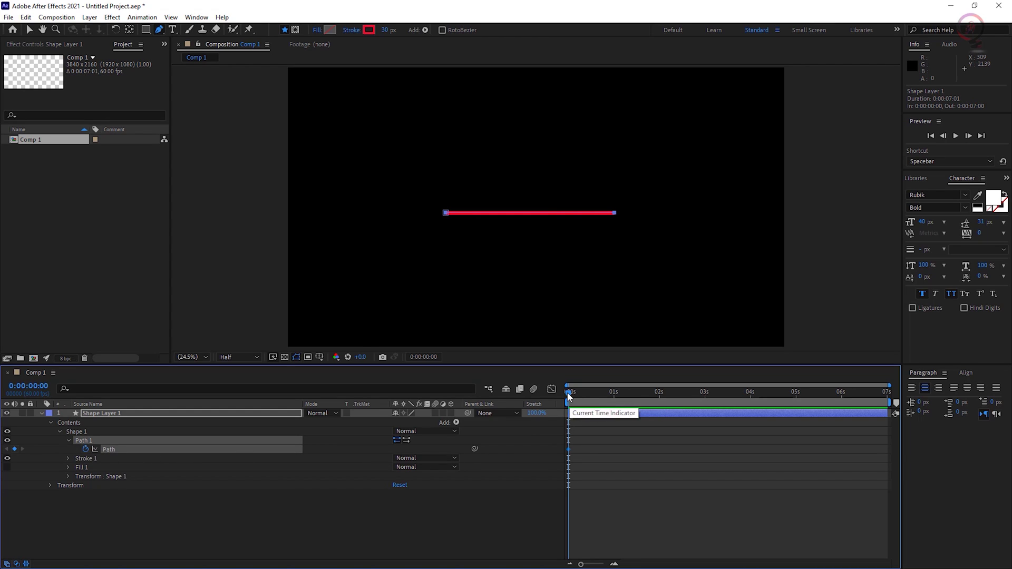
- At 0:00:00:20, extend both ends of the line horizontally beyond the composition's edges to keyframe the path
{"action": "left_click_drag", "start_coordinate": [570, 397], "coordinate": [584, 399]}
{"action": "left_click", "coordinate": [614, 564]}
{"action": "left_click", "coordinate": [614, 564]}
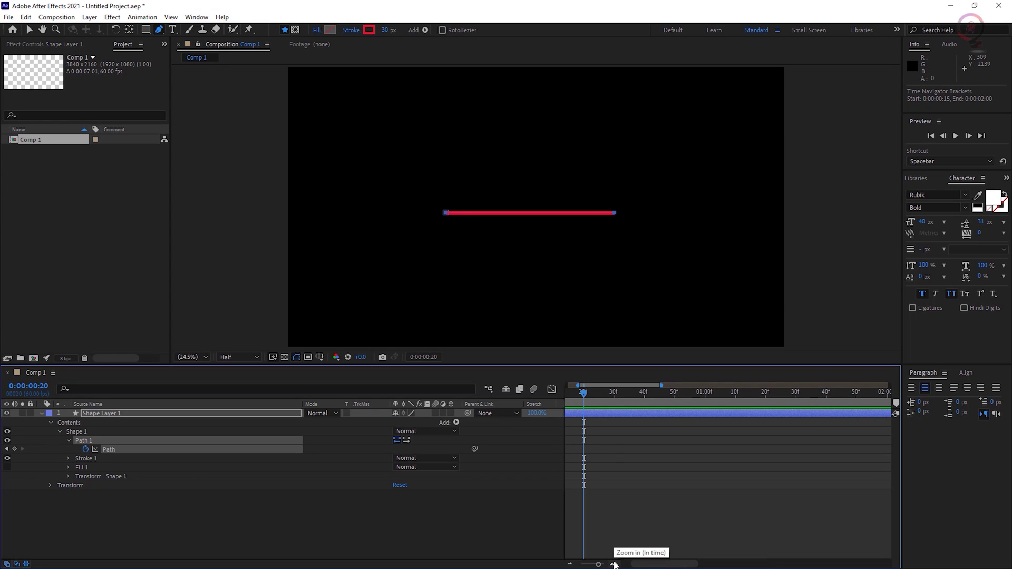
{"action": "left_click_drag", "start_coordinate": [614, 390], "coordinate": [590, 388]}
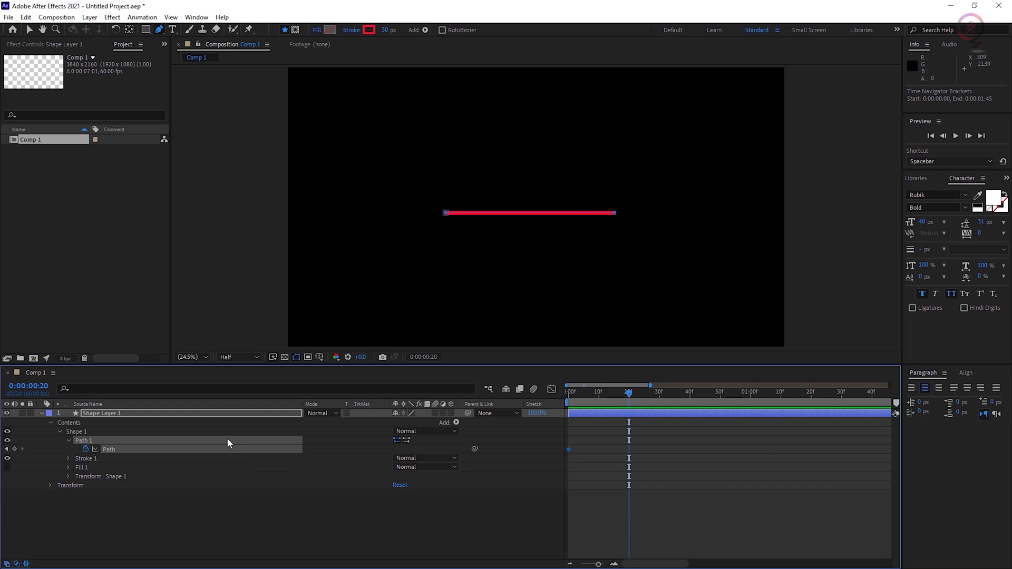
{"action": "key", "text": "v"}
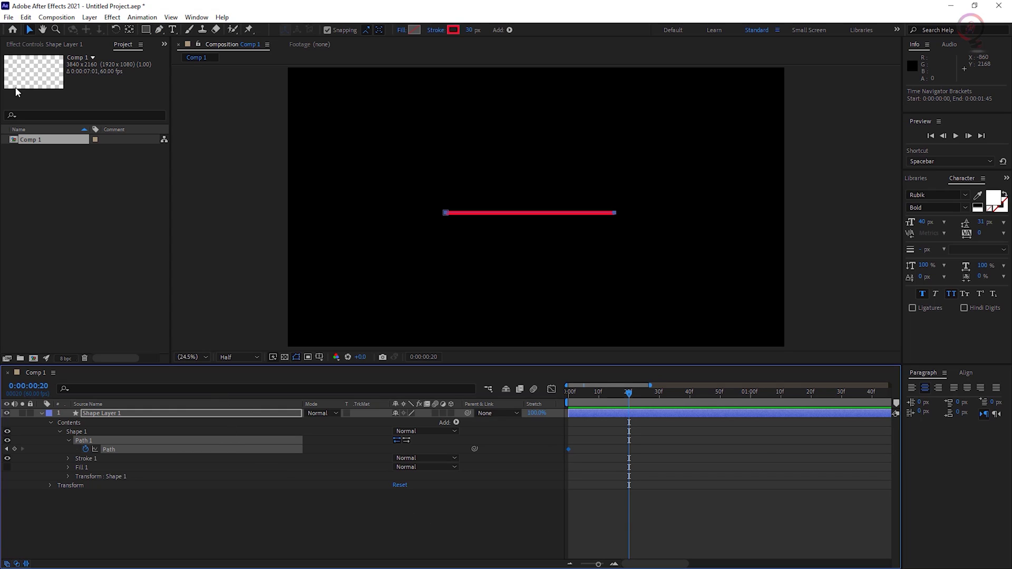
{"action": "left_click", "coordinate": [615, 214]}
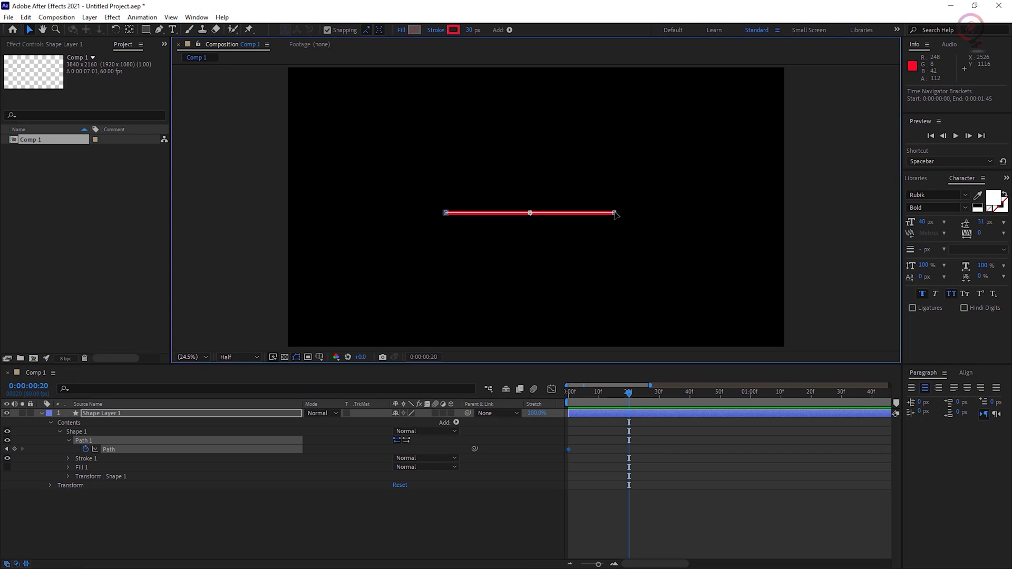
{"action": "left_click_drag", "start_coordinate": [615, 213], "coordinate": [834, 215]}
{"action": "key", "text": "ctrl+z"}
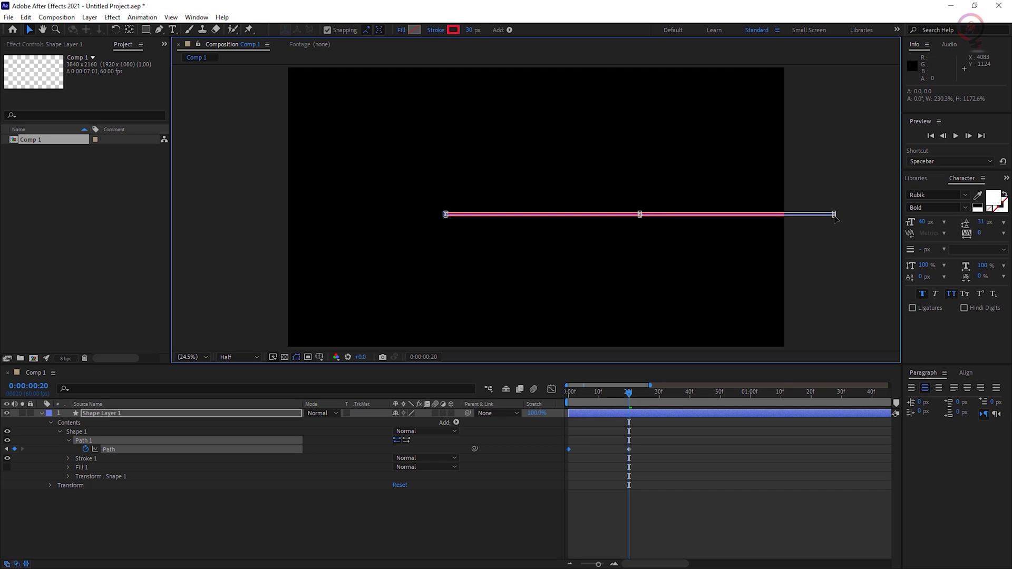
{"action": "left_click_drag", "start_coordinate": [446, 215], "coordinate": [240, 214]}
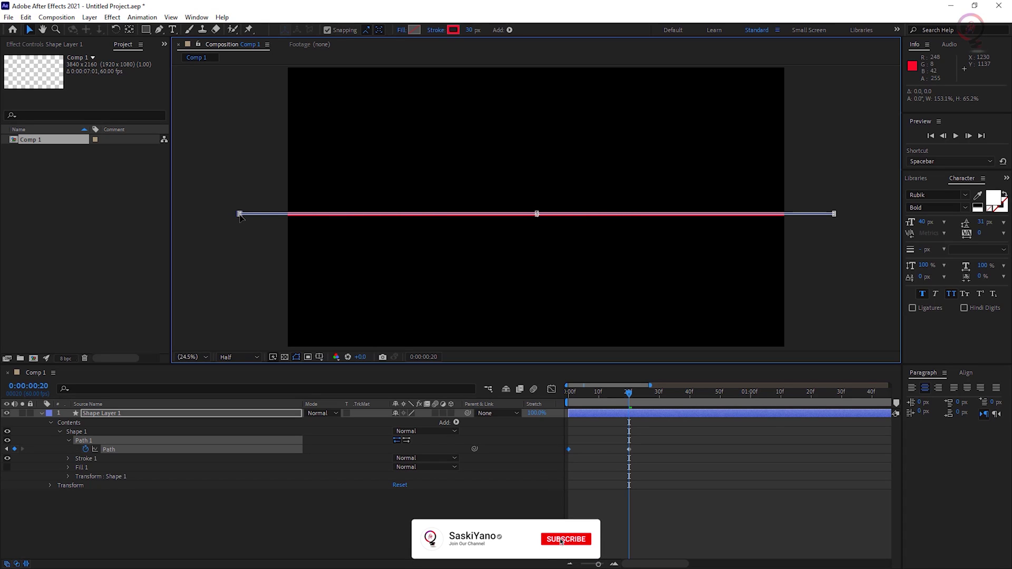
- Apply Easy Ease to the path keyframe at 0:00:00:20
{"action": "right_click", "coordinate": [629, 450]}
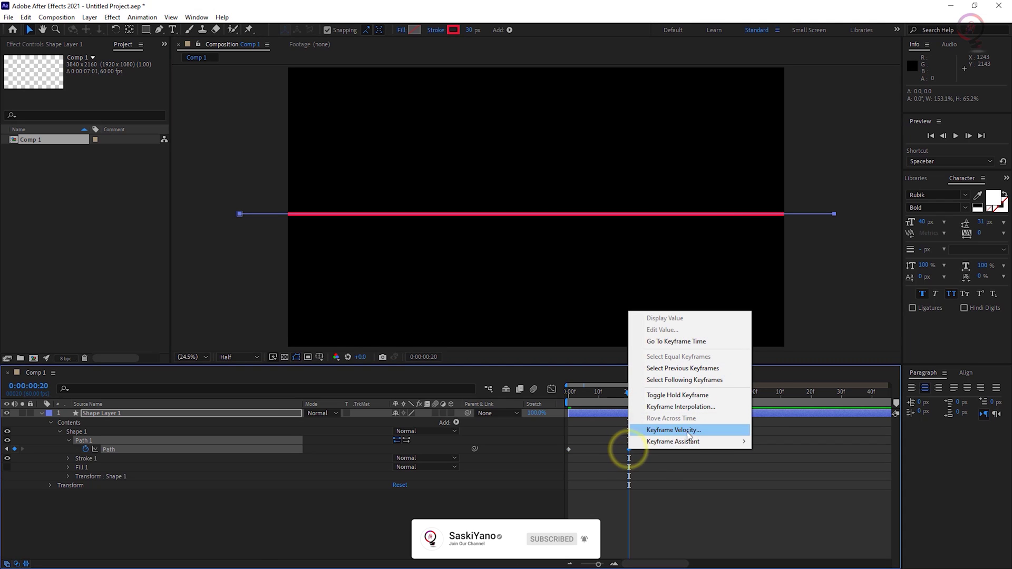
{"action": "mouse_move", "coordinate": [680, 442]}
{"action": "left_click", "coordinate": [810, 477]}
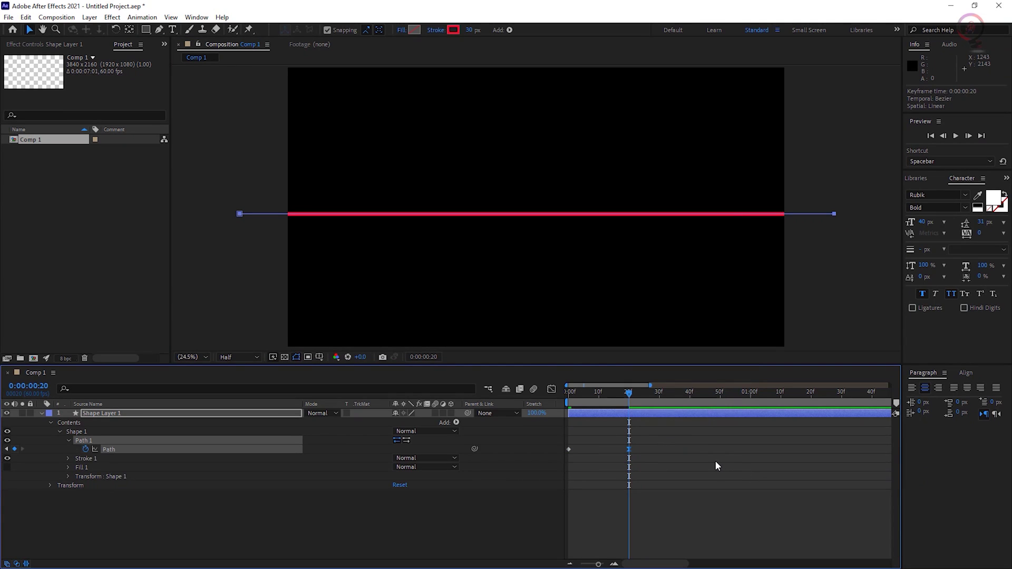
- Return to the start of the timeline and preview the line's expanding animation
{"action": "left_click_drag", "start_coordinate": [628, 393], "coordinate": [532, 395]}
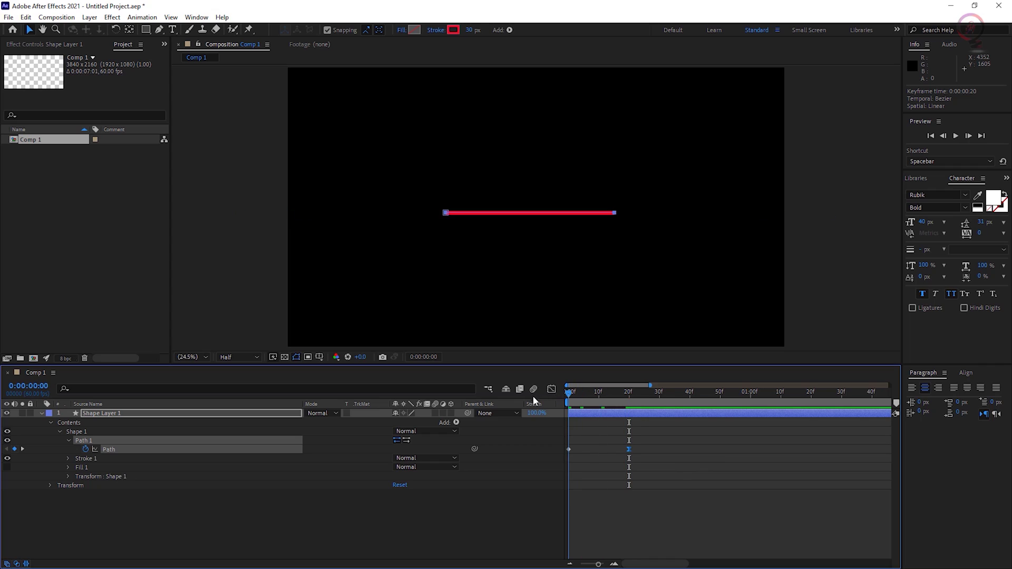
{"action": "key", "text": "space"}
{"action": "key", "text": "space"}
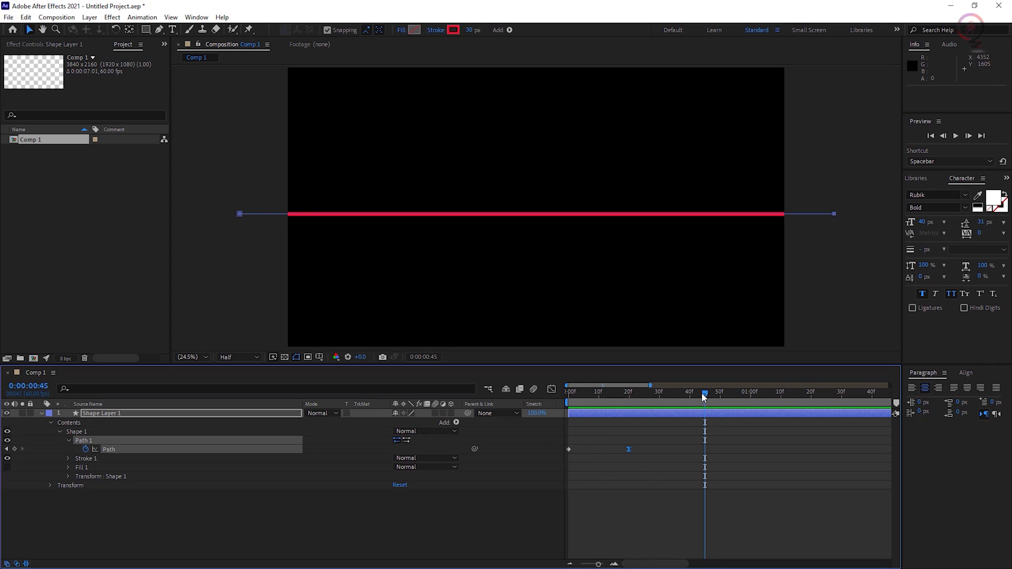
{"action": "key", "text": "space"}
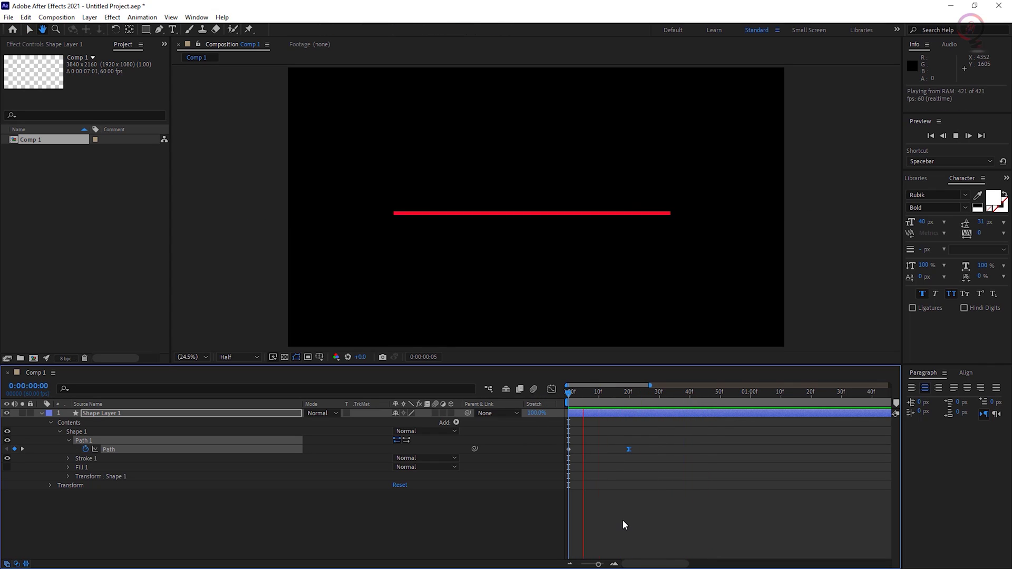
{"action": "key", "text": "space"}
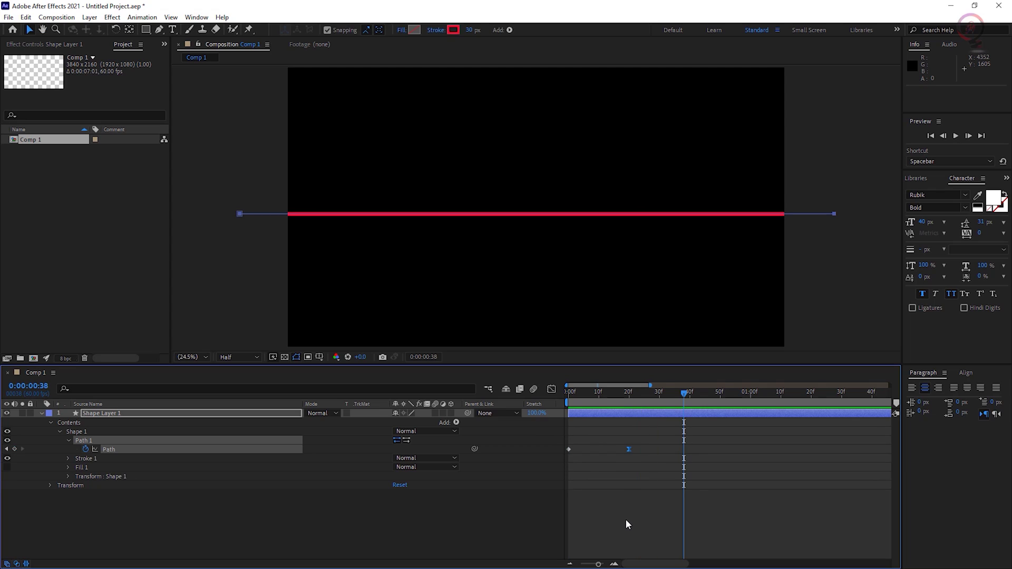
- Inspect the shape's fill settings and toggle the fill's visibility on and off
{"action": "left_click", "coordinate": [368, 491]}
{"action": "left_click", "coordinate": [68, 467]}
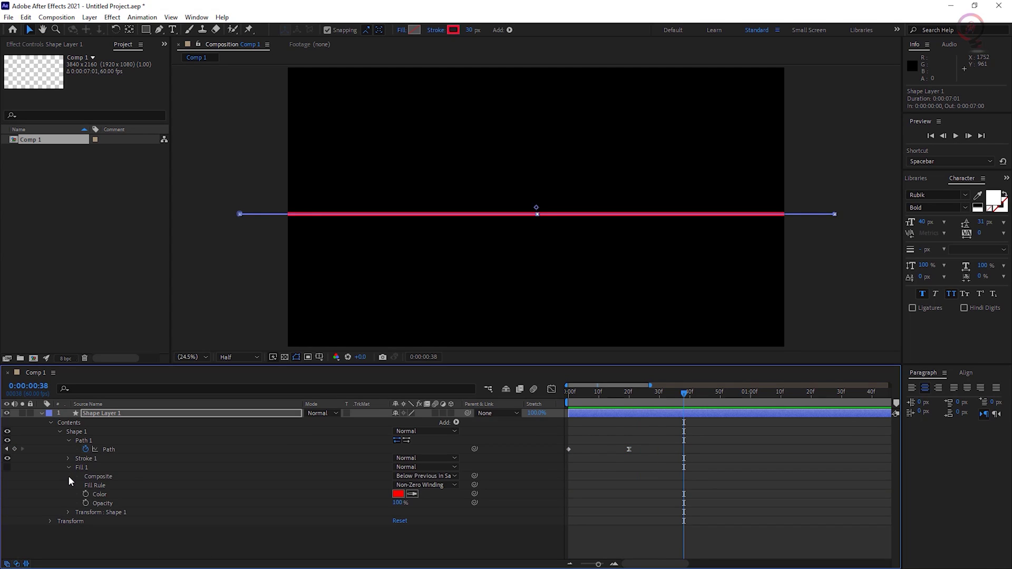
{"action": "left_click", "coordinate": [8, 468]}
{"action": "left_click", "coordinate": [8, 468]}
{"action": "left_click", "coordinate": [68, 468]}
- Set the line's stroke width to 20
{"action": "left_click", "coordinate": [68, 458]}
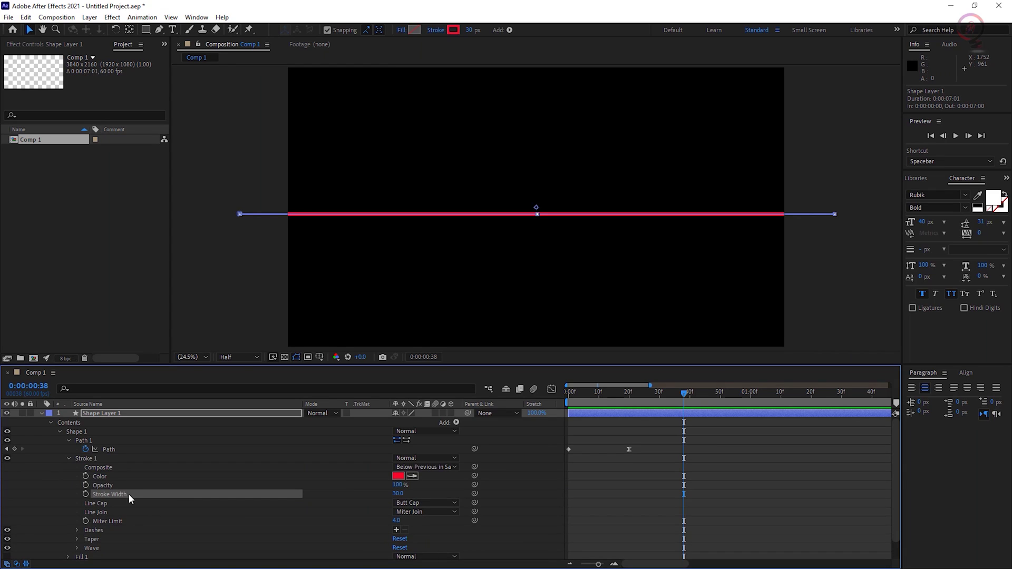
{"action": "left_click", "coordinate": [398, 494]}
{"action": "type", "text": "20"}
{"action": "key", "text": "Return"}
- Add a Wiggle Paths operator to the line's shape layer
{"action": "left_click", "coordinate": [139, 414]}
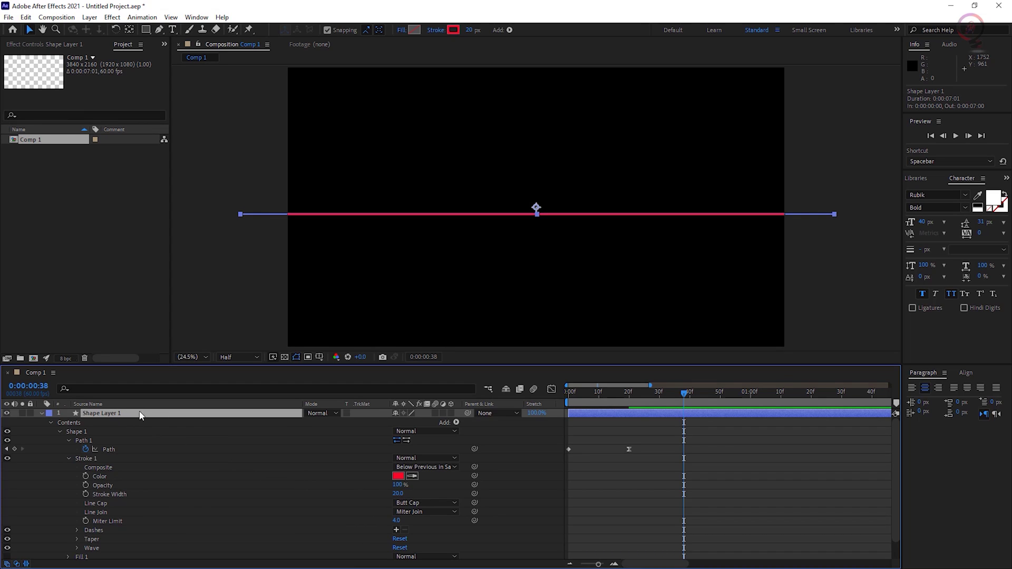
{"action": "left_click", "coordinate": [456, 423]}
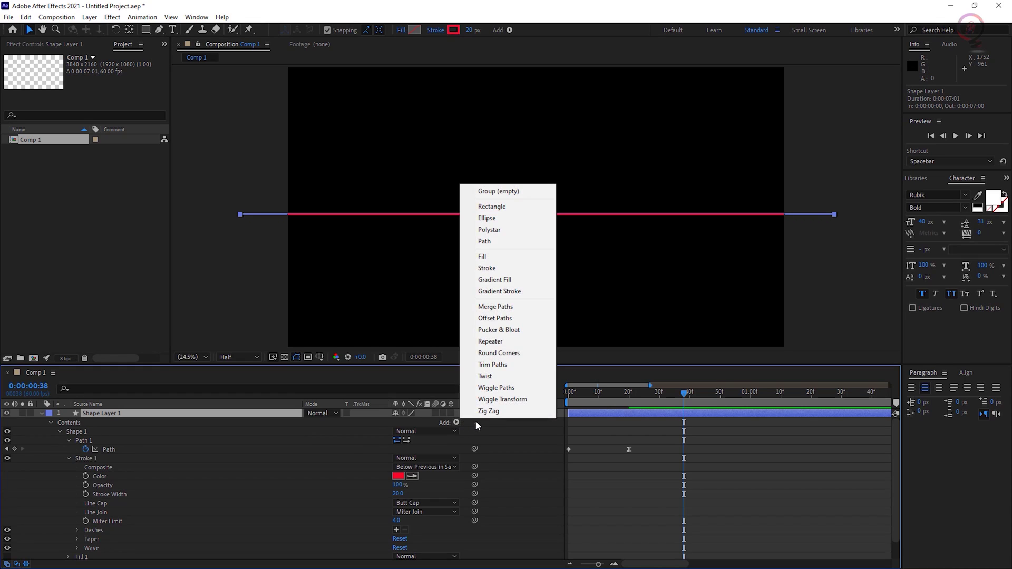
{"action": "left_click", "coordinate": [540, 389]}
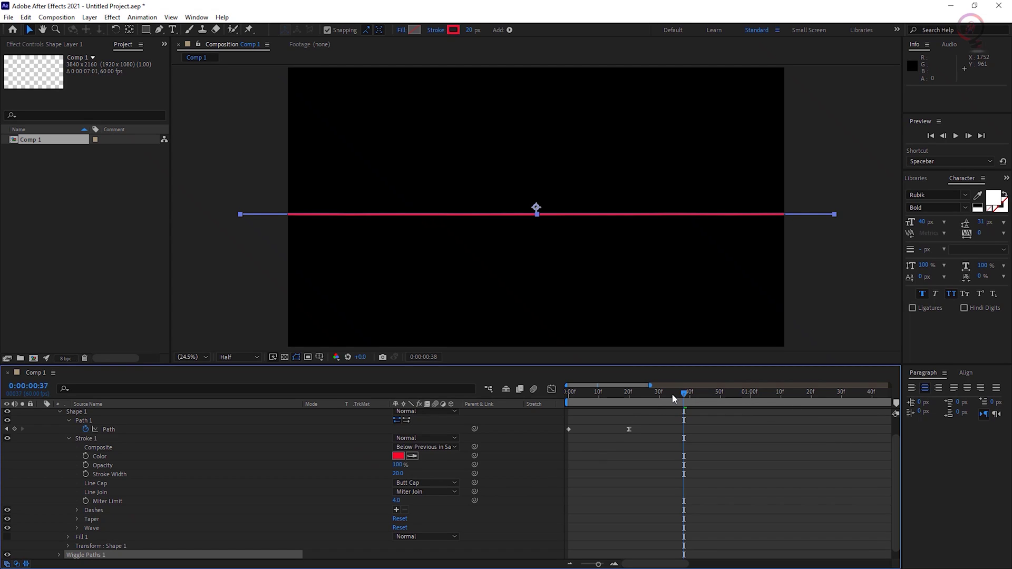
- Set the Wiggle Paths size to 500 with the playhead at frame 20
{"action": "left_click_drag", "start_coordinate": [683, 395], "coordinate": [629, 395]}
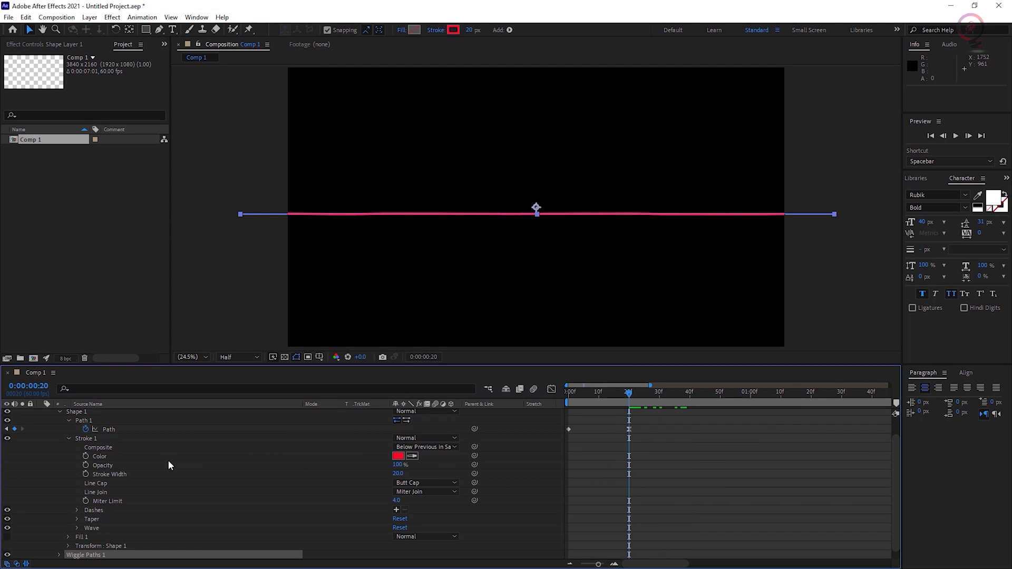
{"action": "left_click", "coordinate": [69, 439]}
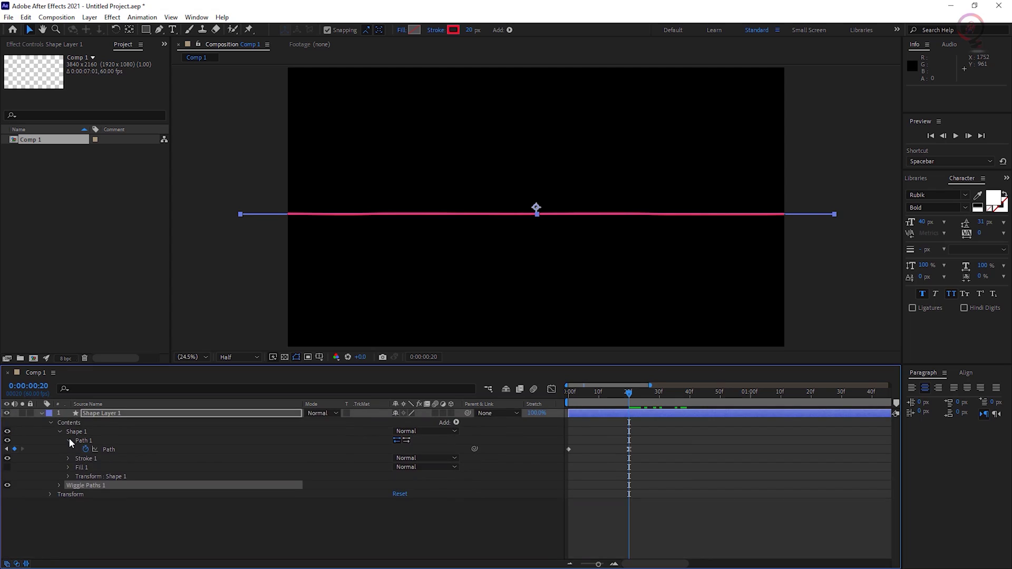
{"action": "left_click", "coordinate": [59, 485]}
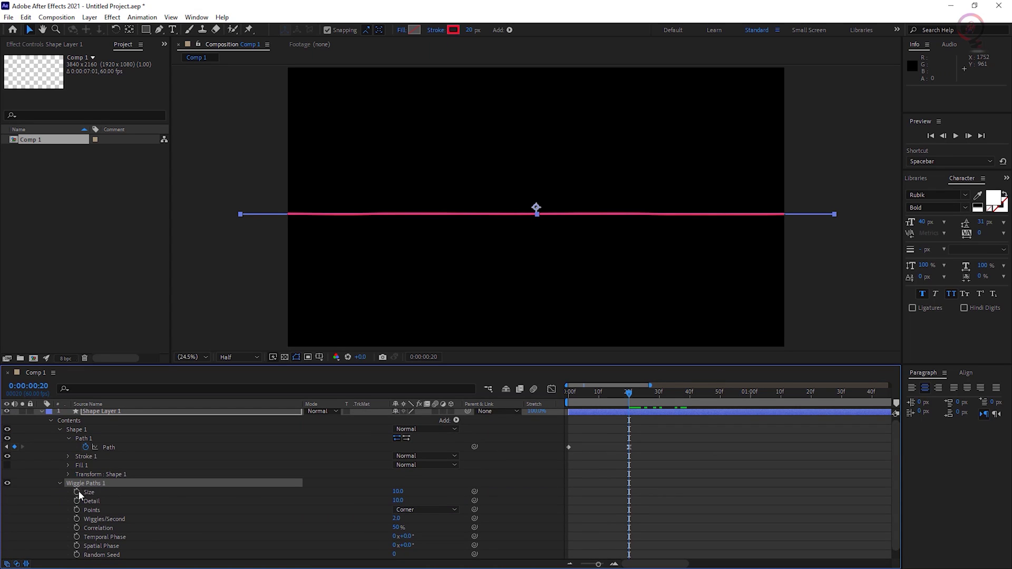
{"action": "left_click", "coordinate": [398, 491]}
{"action": "type", "text": "500"}
{"action": "key", "text": "Return"}
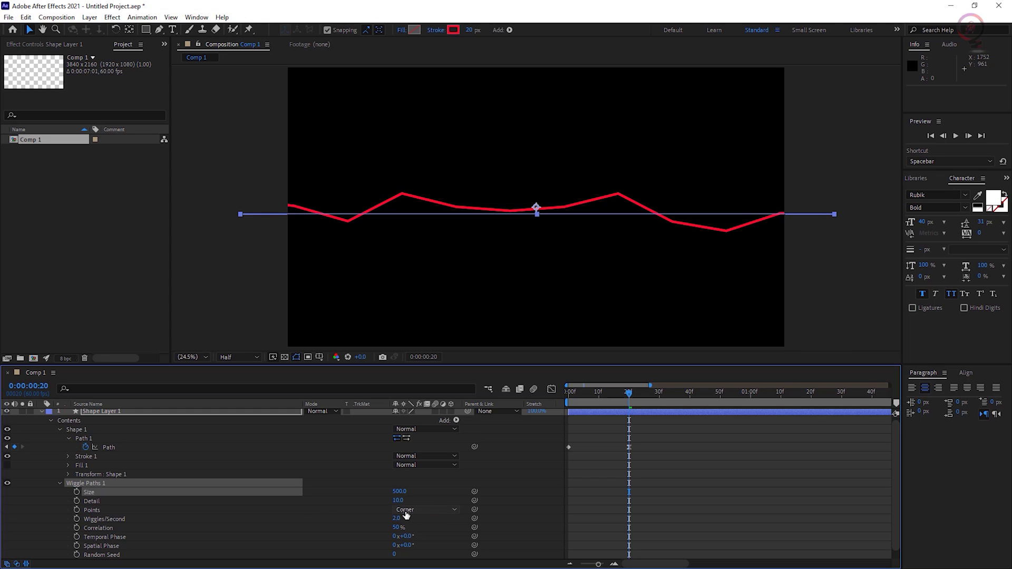
- Try the Smooth point type on Wiggle Paths and switch it back to Corner
{"action": "left_click", "coordinate": [407, 510]}
{"action": "left_click", "coordinate": [422, 532]}
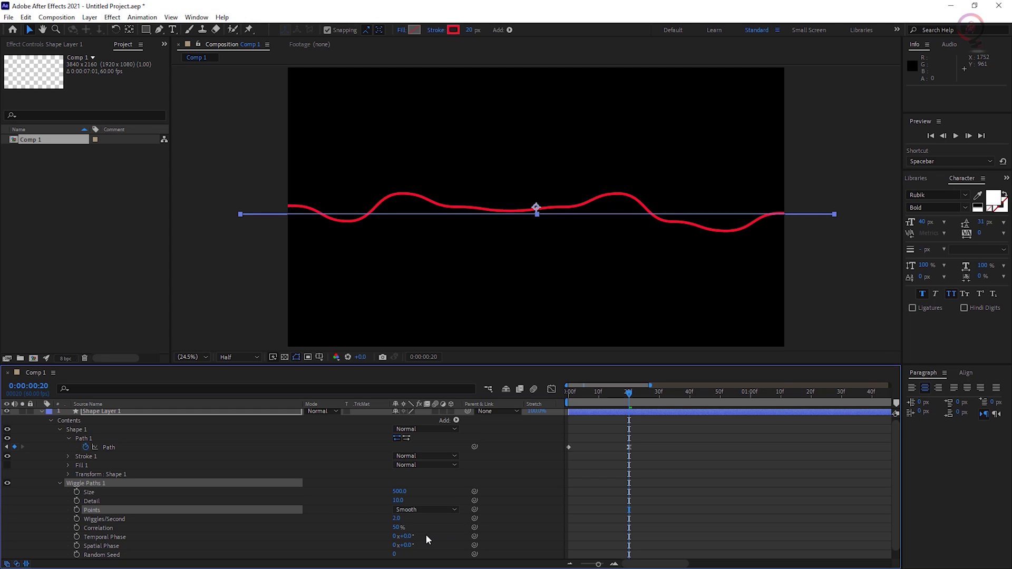
{"action": "left_click", "coordinate": [436, 510]}
{"action": "left_click", "coordinate": [423, 522]}
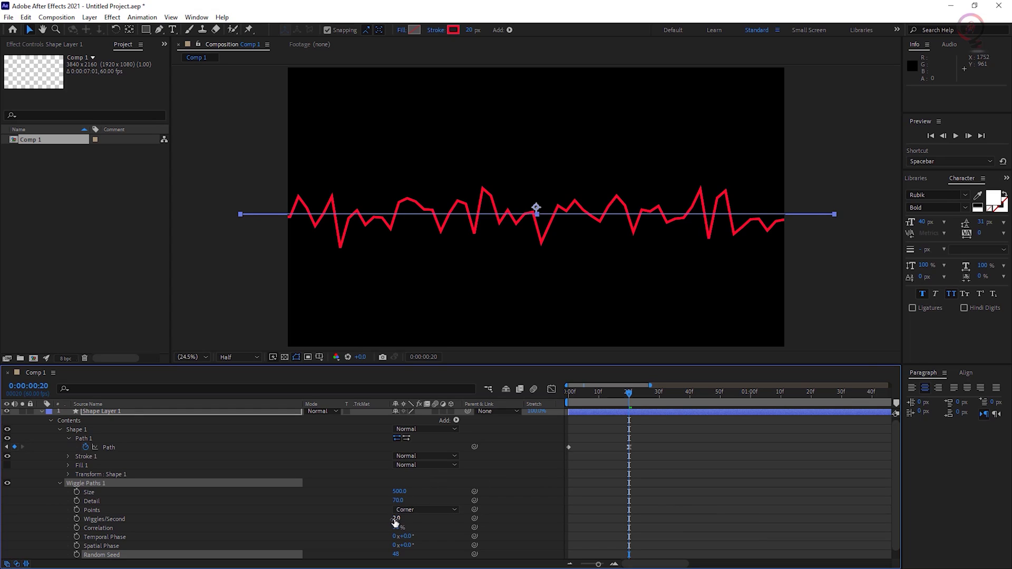
- Set the Wiggle Paths Wiggles/Second value to 1.5
{"action": "left_click", "coordinate": [395, 519]}
{"action": "type", "text": "1.5"}
{"action": "key", "text": "Return"}
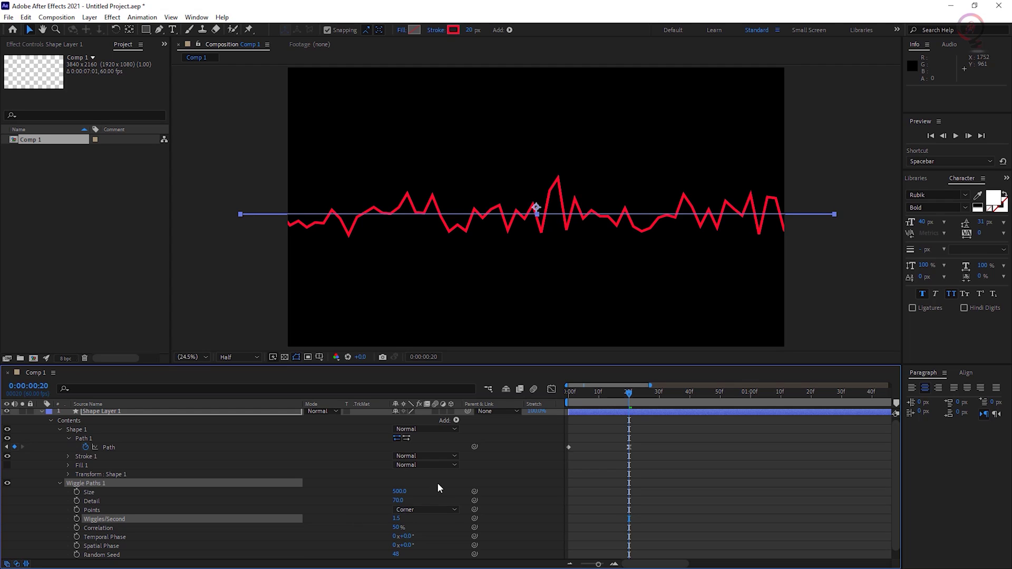
- Compare Smooth points with Corner points on the more detailed wiggle, ending on Corner
{"action": "left_click", "coordinate": [451, 510]}
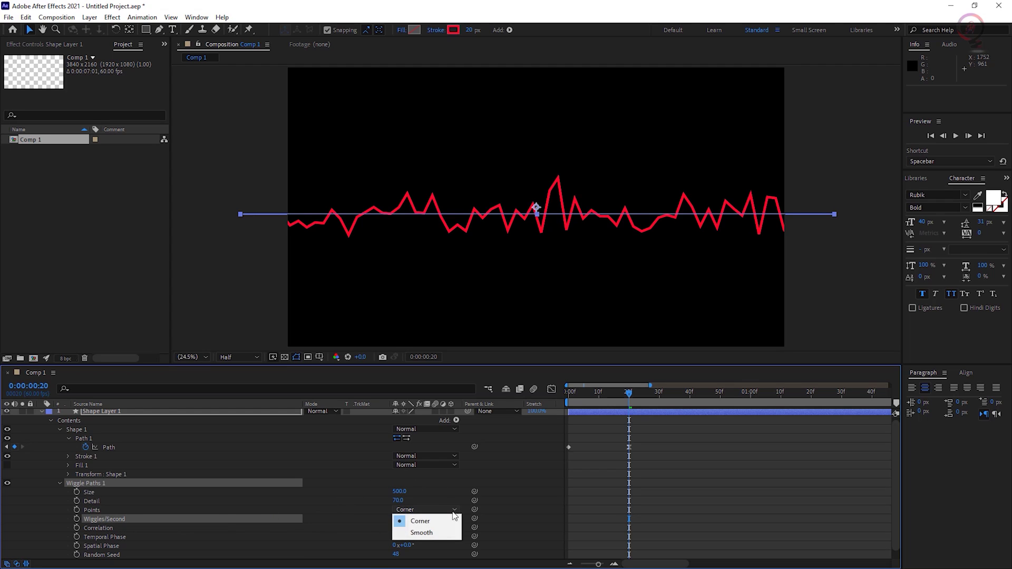
{"action": "left_click", "coordinate": [439, 533]}
{"action": "left_click", "coordinate": [450, 510]}
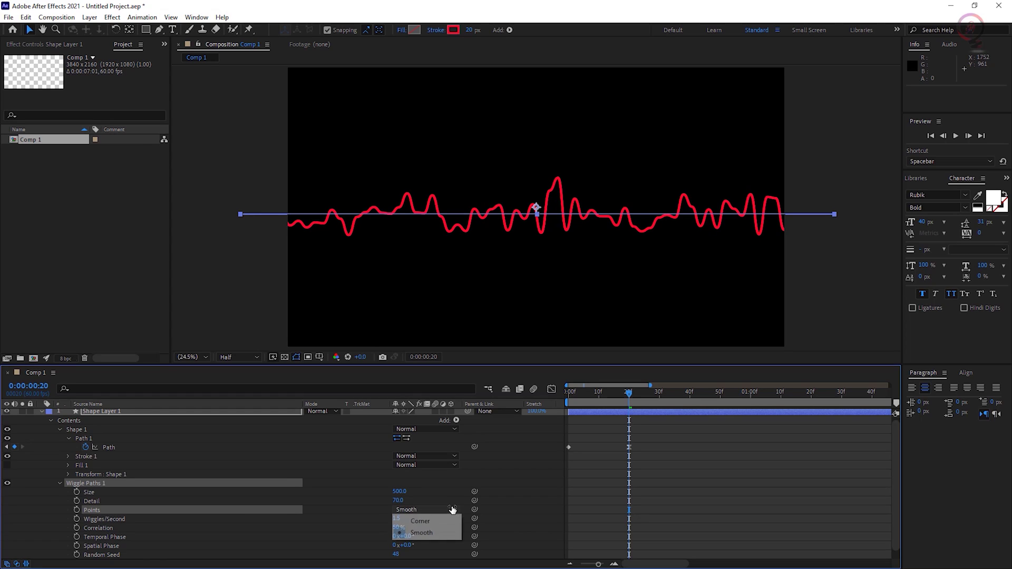
{"action": "left_click", "coordinate": [437, 521]}
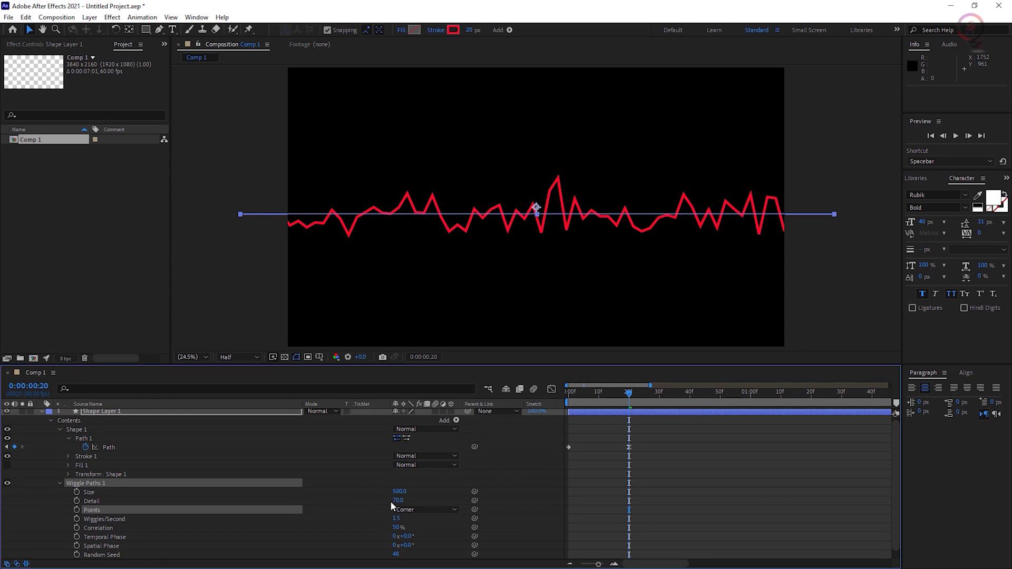
- Keyframe the Wiggle Paths size at frame 20 and set it to 0 at frame 0
{"action": "left_click", "coordinate": [77, 492]}
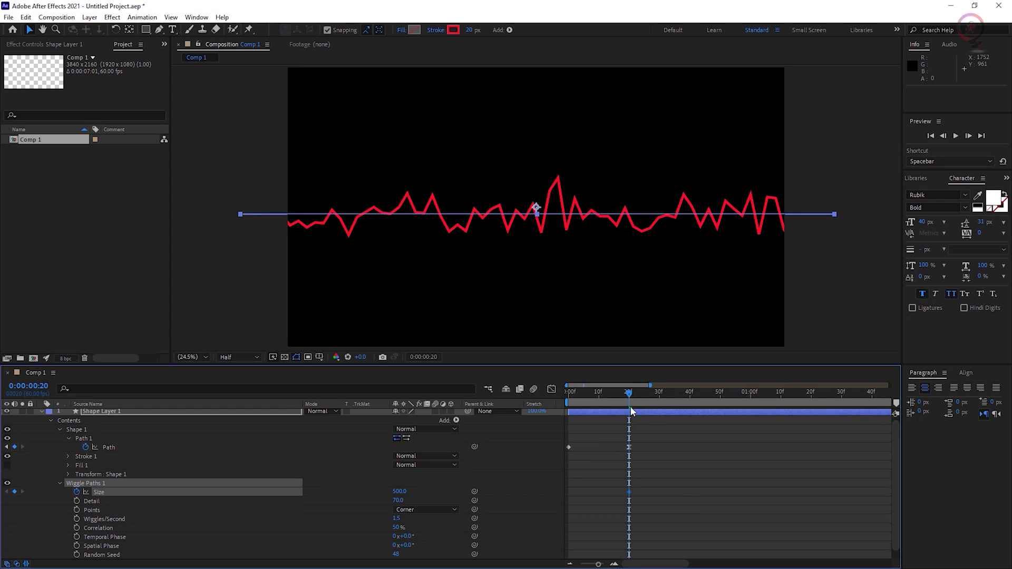
{"action": "left_click_drag", "start_coordinate": [628, 393], "coordinate": [569, 406]}
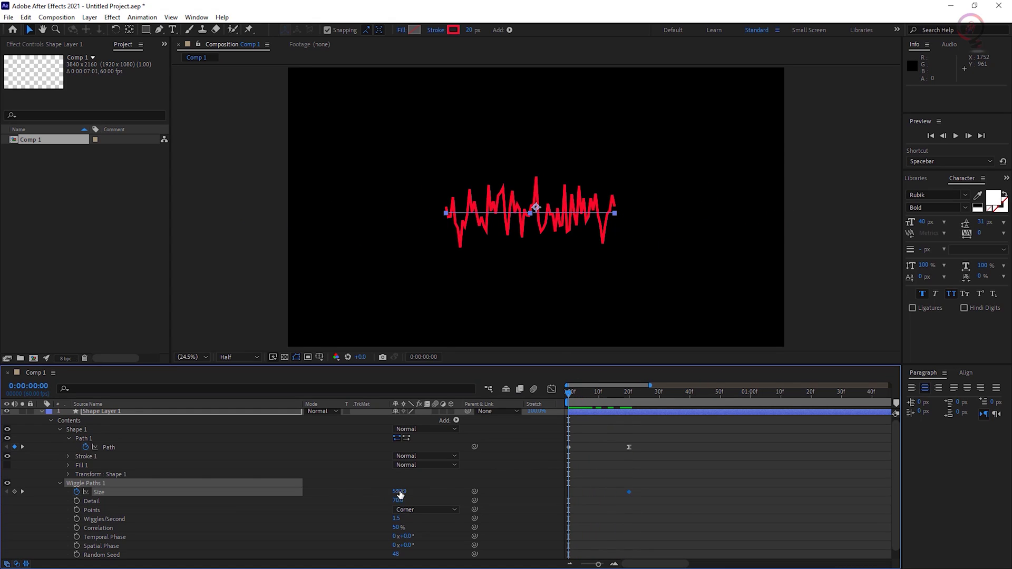
{"action": "left_click", "coordinate": [399, 491]}
{"action": "type", "text": "0"}
{"action": "key", "text": "Return"}
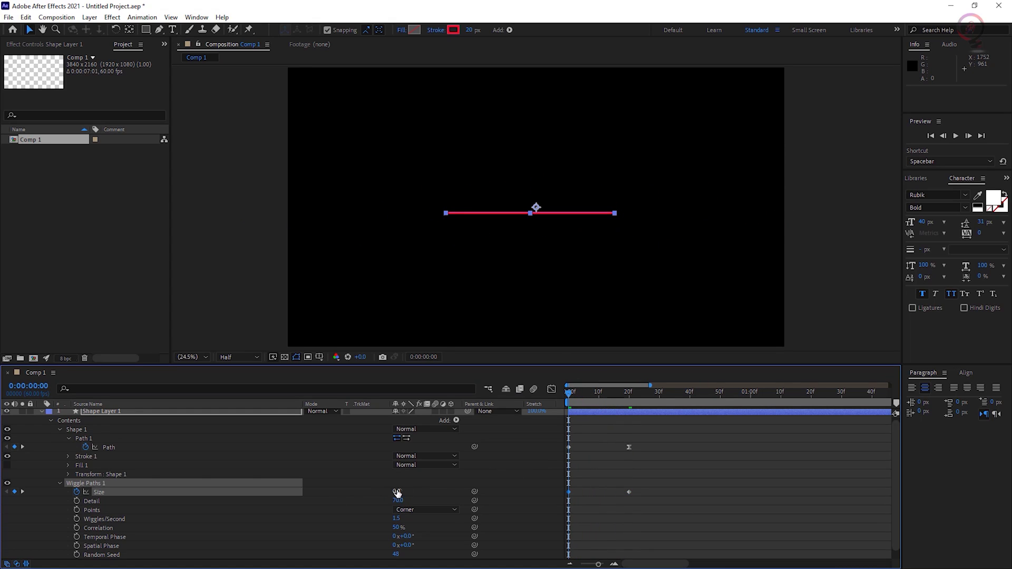
- Apply Easy Ease to both Wiggle Paths size keyframes
{"action": "left_click", "coordinate": [646, 493]}
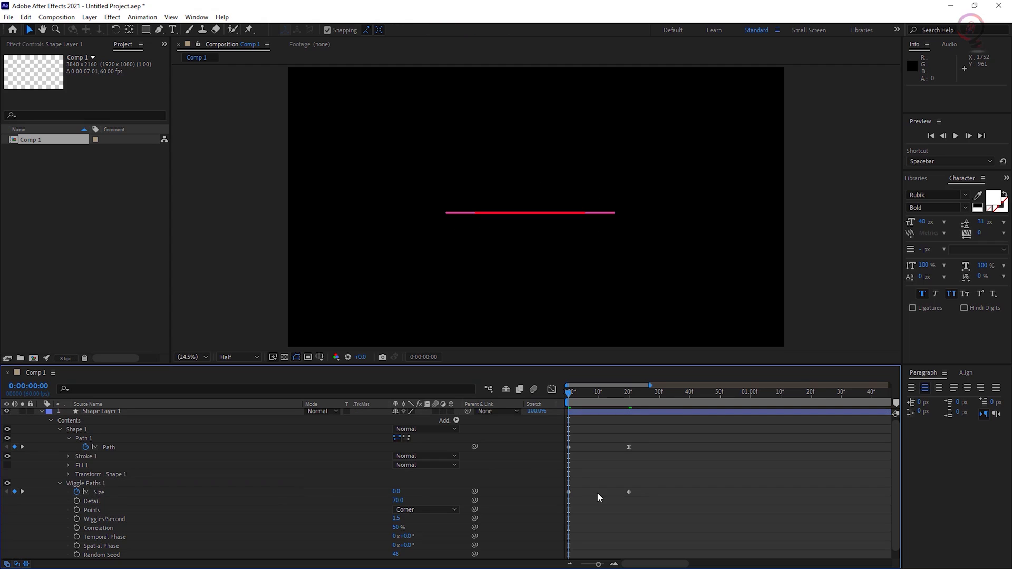
{"action": "left_click", "coordinate": [569, 492]}
{"action": "right_click", "coordinate": [629, 491]}
{"action": "mouse_move", "coordinate": [685, 483]}
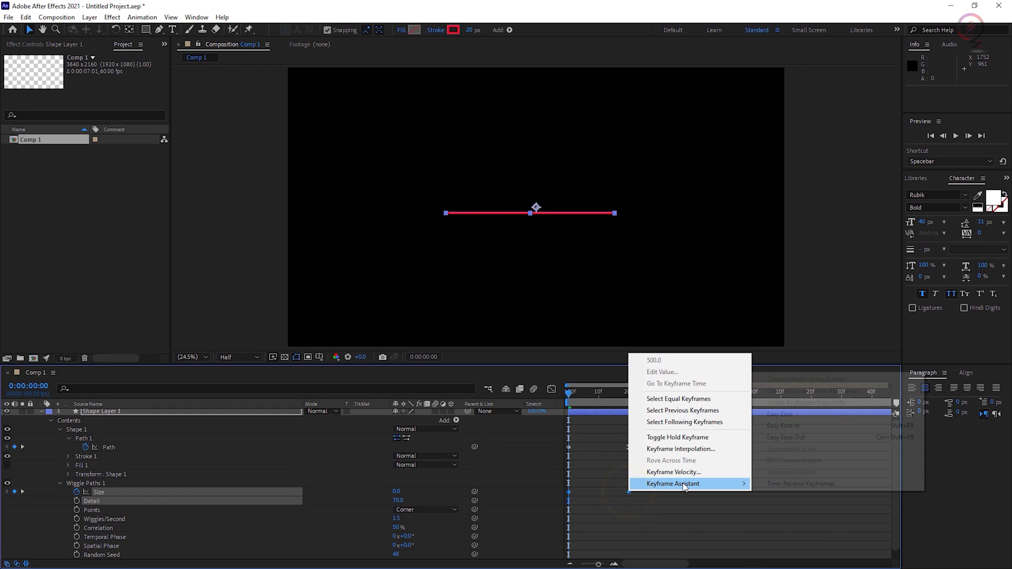
{"action": "left_click", "coordinate": [780, 416]}
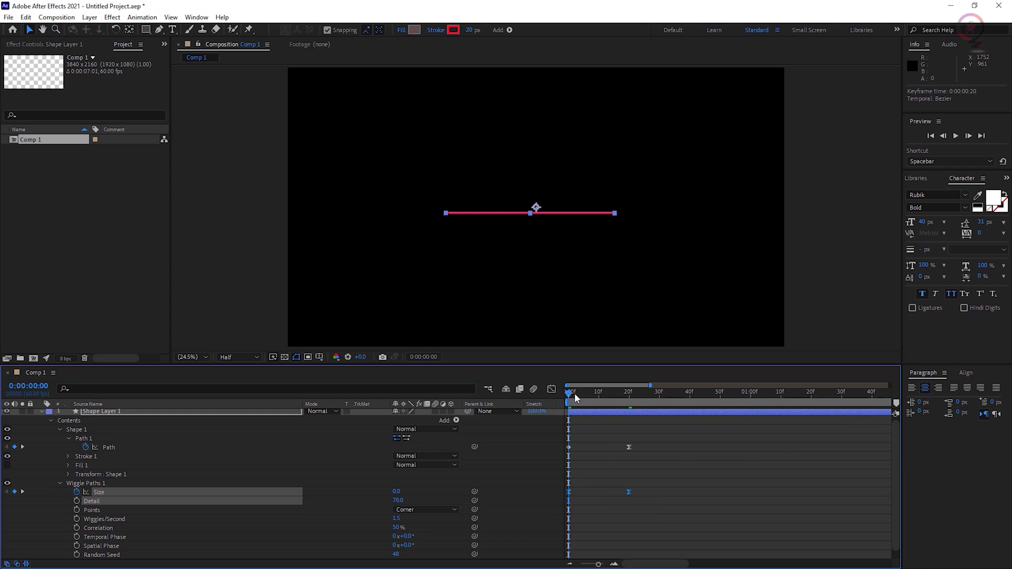
- Preview the growing wiggle animation from the start of the timeline
{"action": "mouse_move", "coordinate": [574, 393]}
{"action": "left_mouse_down"}
{"action": "mouse_move", "coordinate": [649, 410]}
{"action": "mouse_move", "coordinate": [570, 401]}
{"action": "left_mouse_up"}
{"action": "key", "text": "space"}
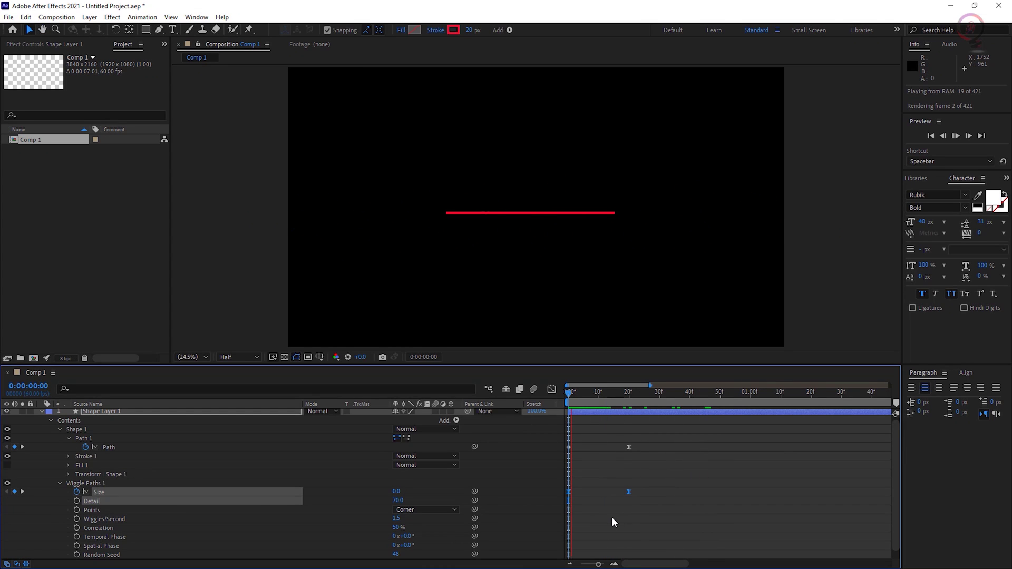
{"action": "key", "text": "space"}
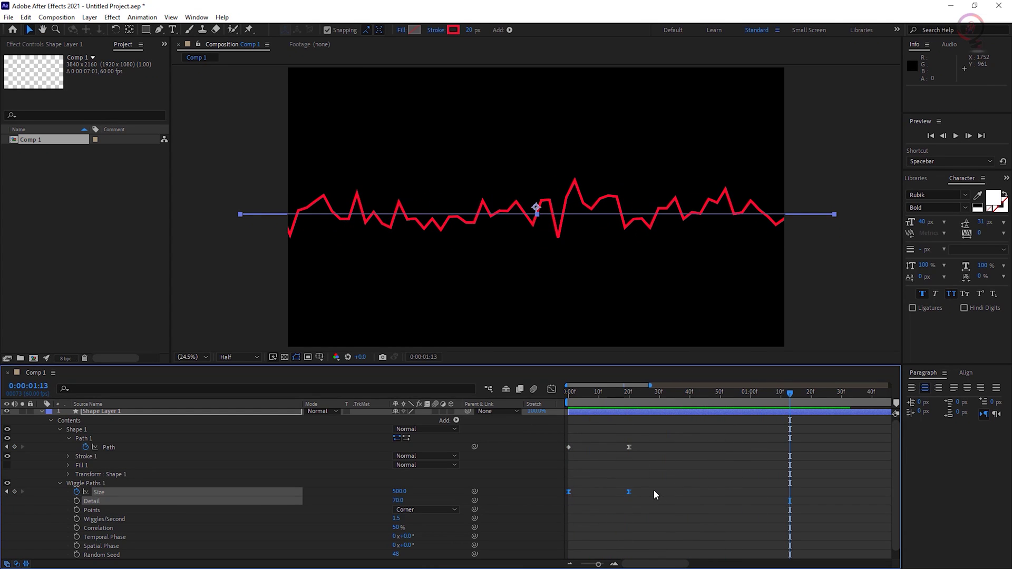
- Shift both Wiggle Paths size keyframes so the first one starts at frame 10
{"action": "left_click_drag", "start_coordinate": [653, 489], "coordinate": [566, 498]}
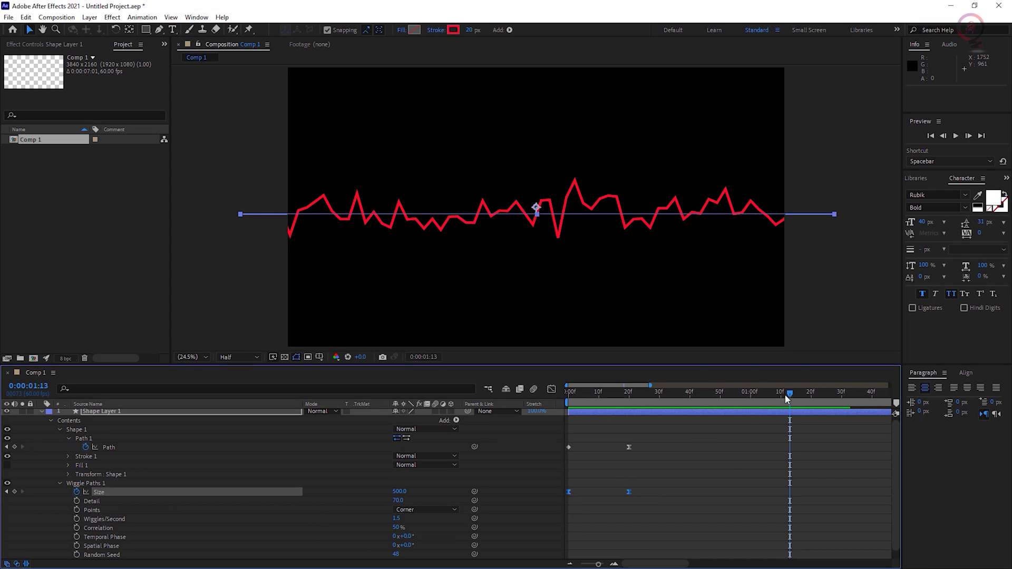
{"action": "left_click_drag", "start_coordinate": [790, 392], "coordinate": [599, 405]}
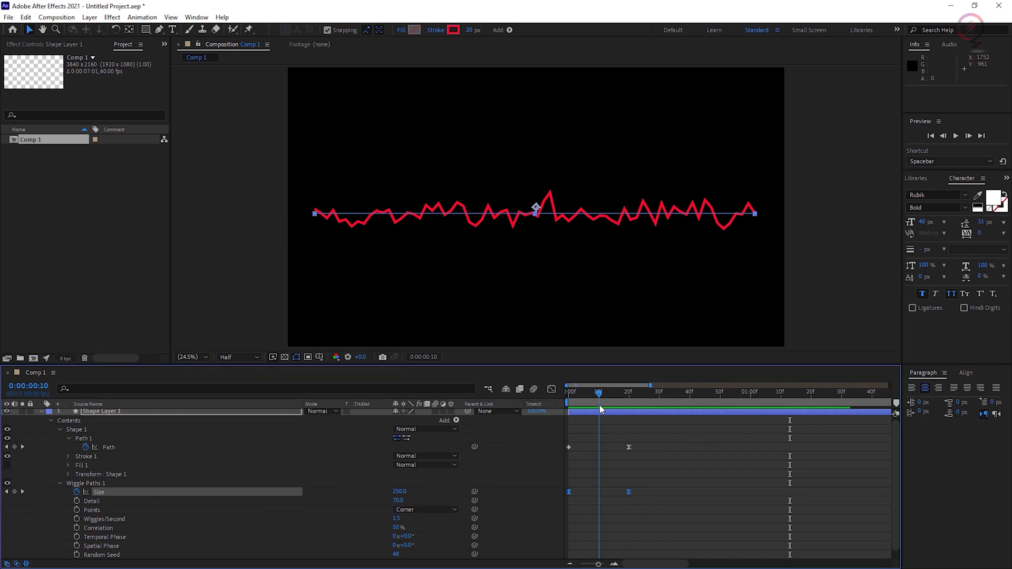
{"action": "left_click_drag", "start_coordinate": [568, 492], "coordinate": [599, 493]}
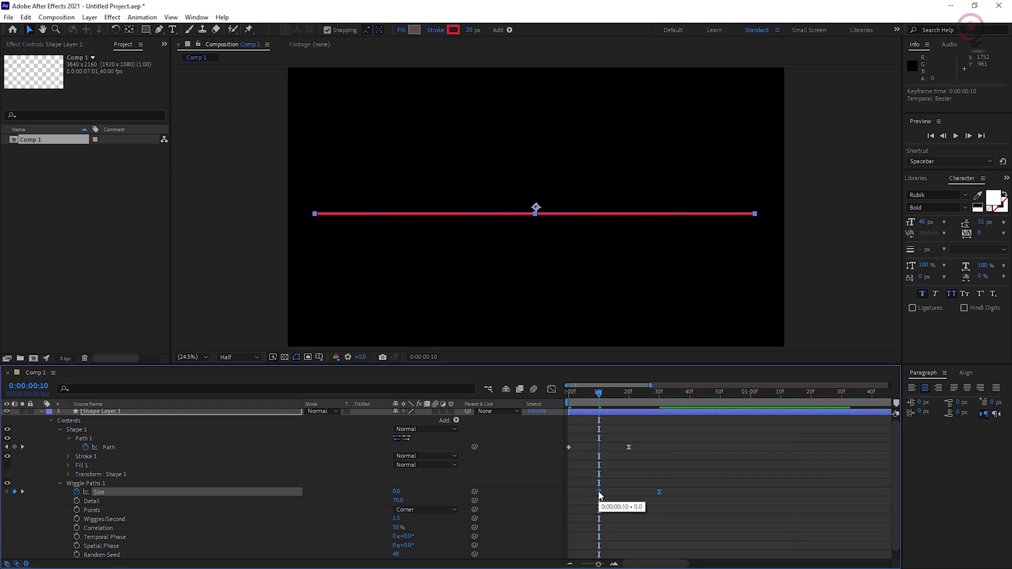
- Play the animation from the start to check the delayed wiggle timing
{"action": "left_click_drag", "start_coordinate": [599, 393], "coordinate": [539, 392]}
{"action": "key", "text": "space"}
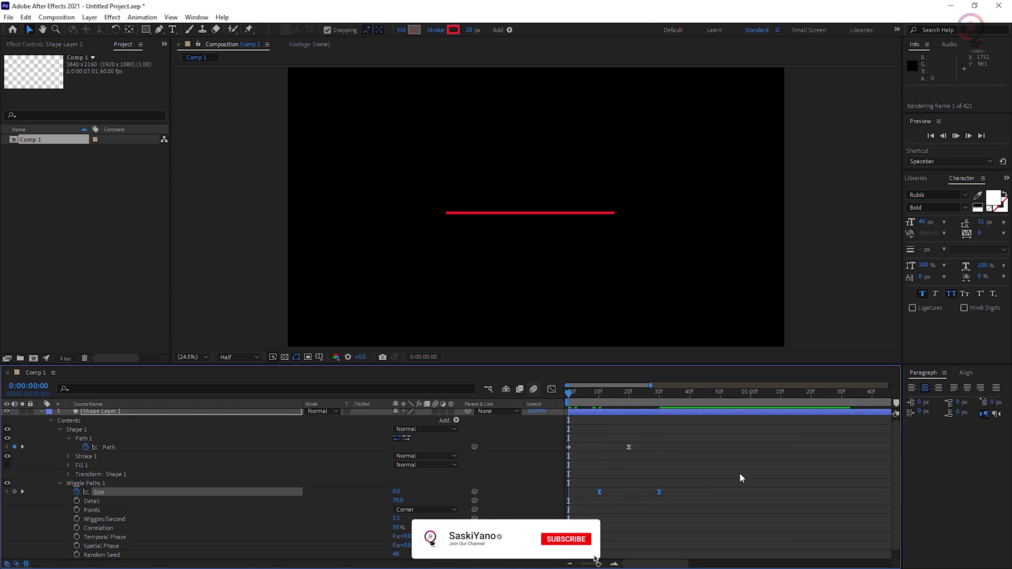
{"action": "left_click", "coordinate": [743, 406]}
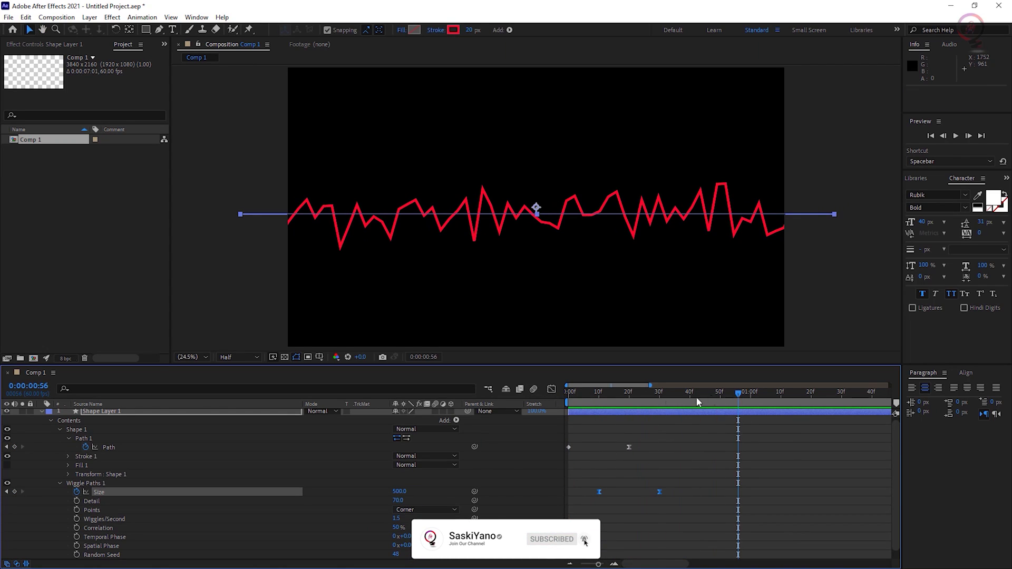
{"action": "key", "text": "space"}
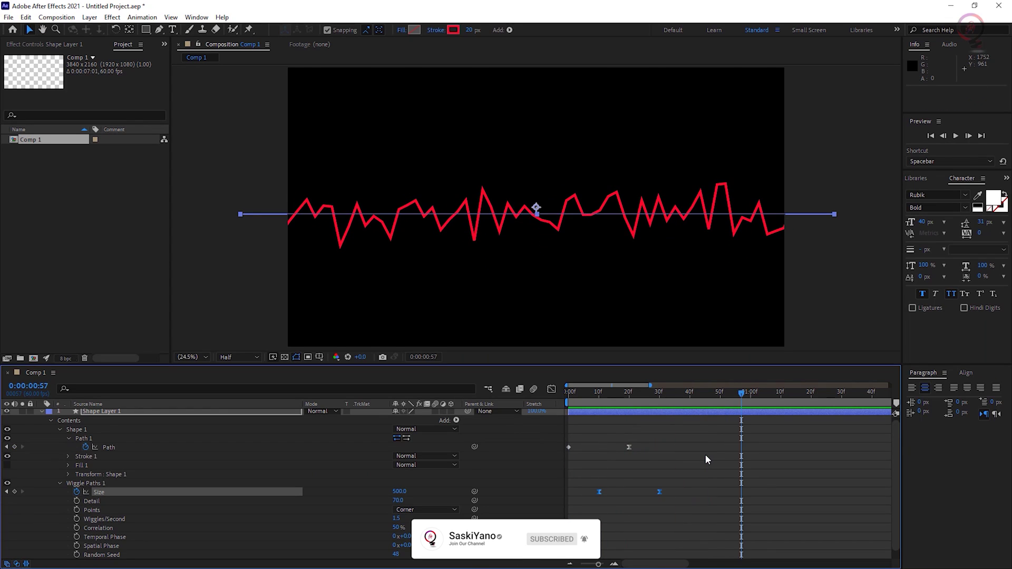
- Collapse the line's shape layer, enlarge the timeline area and duplicate the layer twice
{"action": "left_click", "coordinate": [41, 411]}
{"action": "left_click_drag", "start_coordinate": [369, 364], "coordinate": [369, 312]}
{"action": "left_click", "coordinate": [136, 361]}
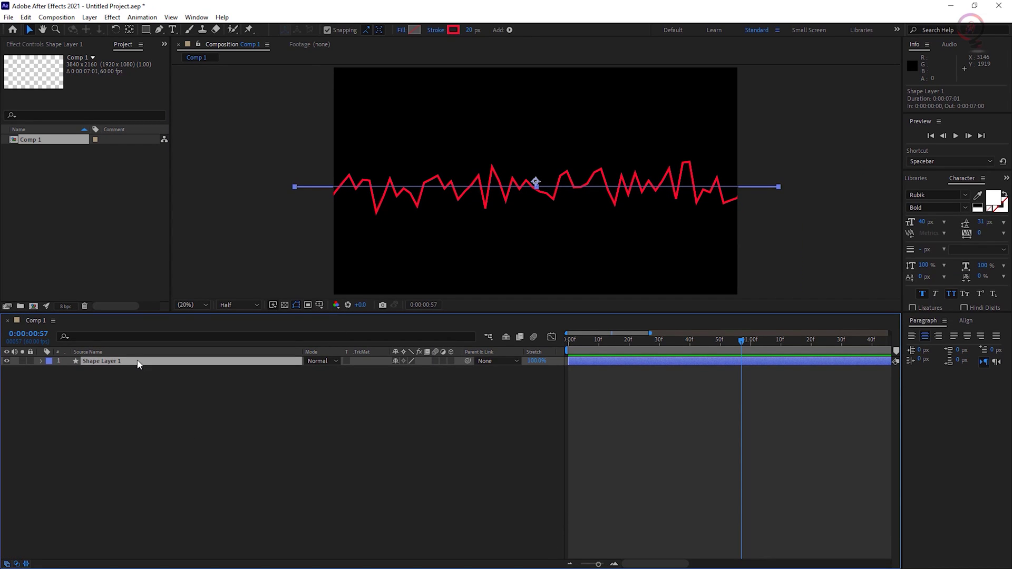
{"action": "key", "text": "ctrl+d"}
{"action": "key", "text": "ctrl+d"}
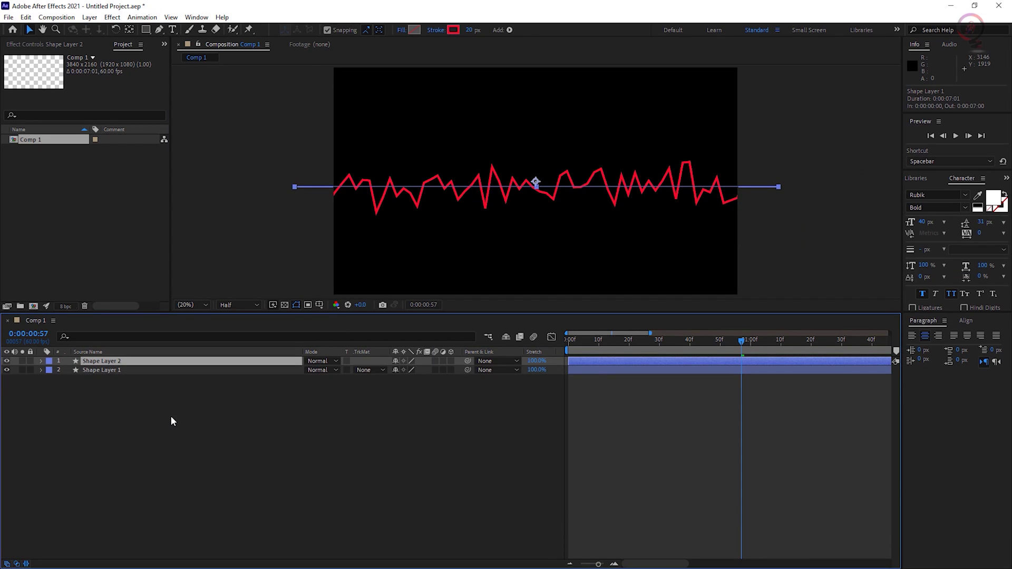
{"action": "left_click", "coordinate": [136, 404]}
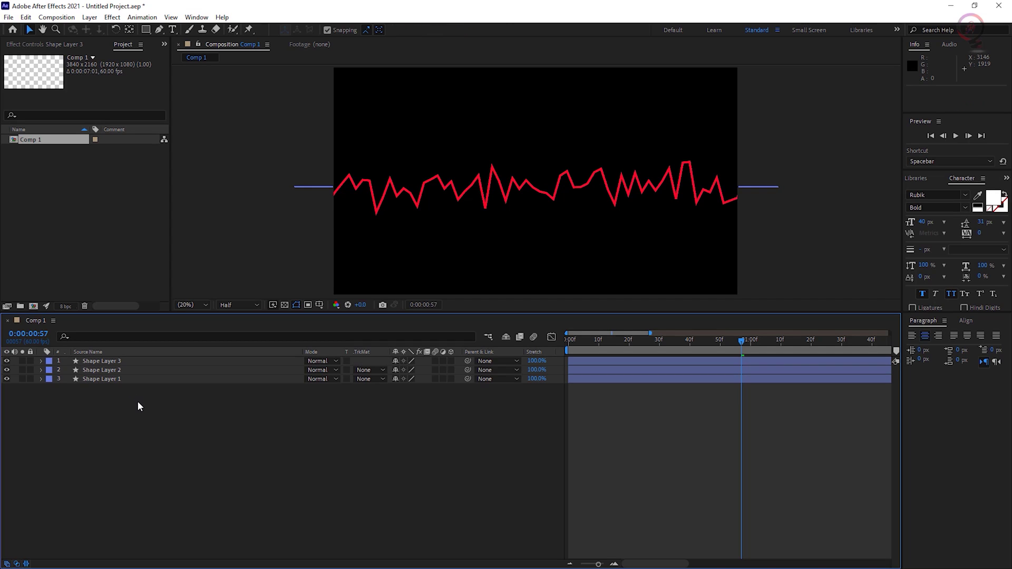
- Reveal the layers' modified properties and give Shape Layer 1 a stroke width of 15 and a Wiggle Paths size of 400 at frame 30
{"action": "key", "text": "u"}
{"action": "key", "text": "u"}
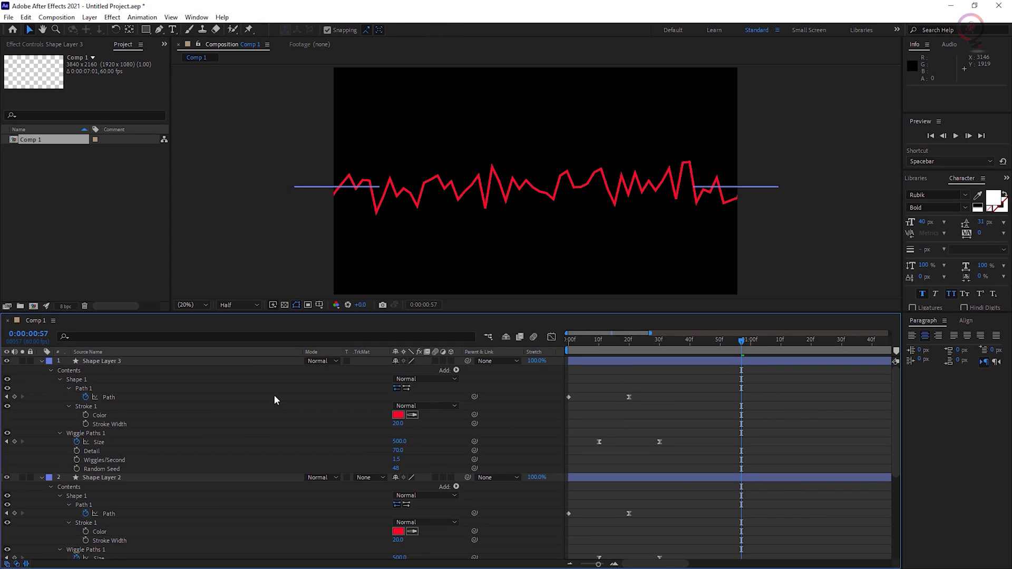
{"action": "scroll", "coordinate": [274, 395], "scroll_direction": "down", "scroll_amount": 5}
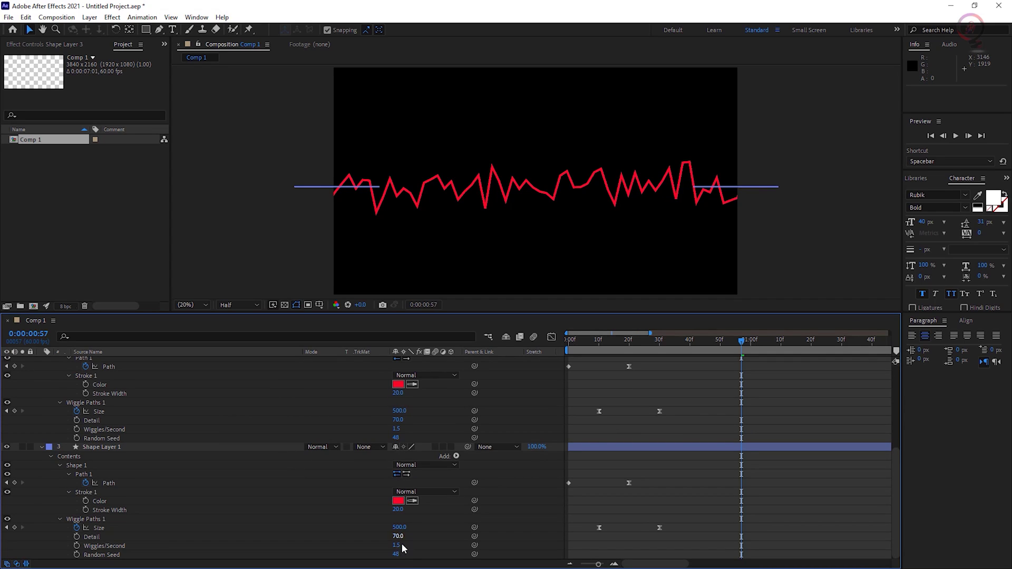
{"action": "left_click", "coordinate": [398, 509]}
{"action": "key", "text": "Return"}
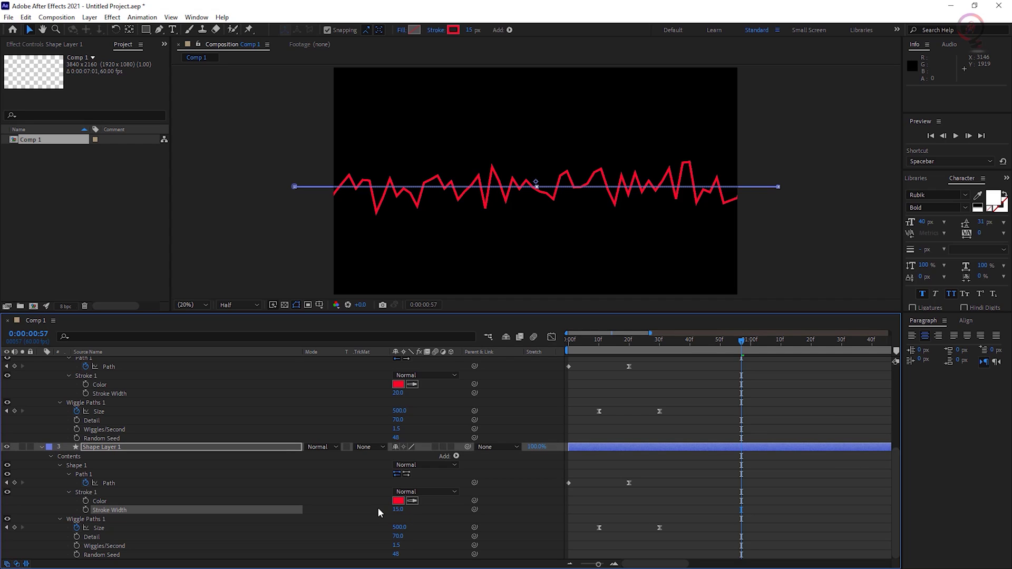
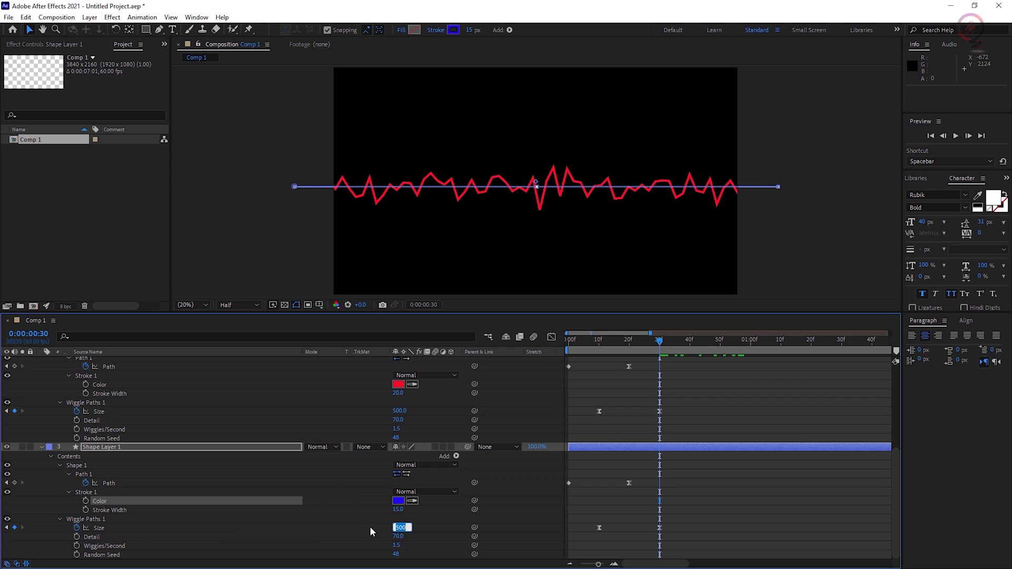
{"action": "type", "text": "400"}
{"action": "key", "text": "Return"}
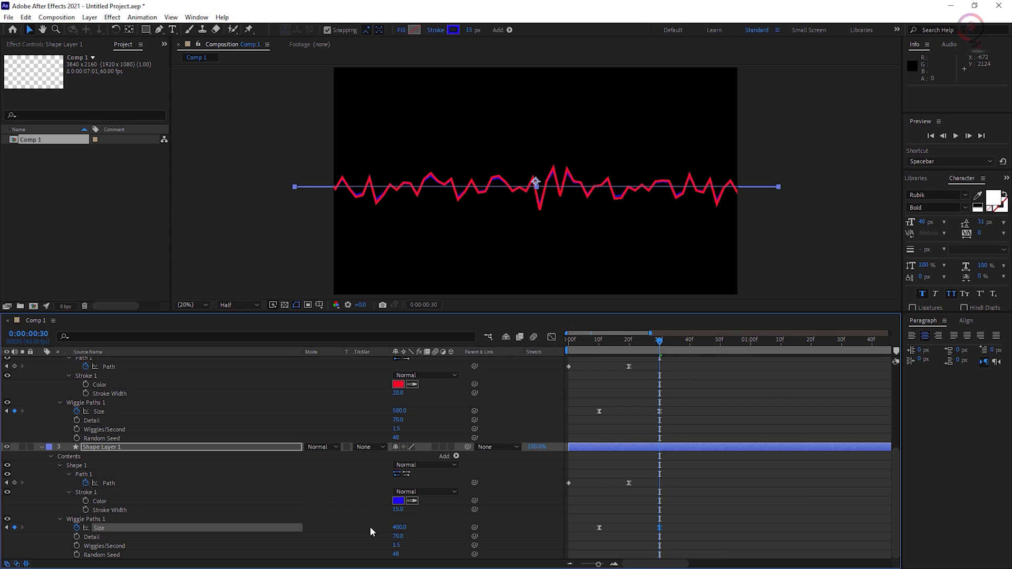
- Set Shape Layer 3's stroke width to 10 and its stroke color to yellow
{"action": "scroll", "coordinate": [234, 491], "scroll_direction": "up", "scroll_amount": 5}
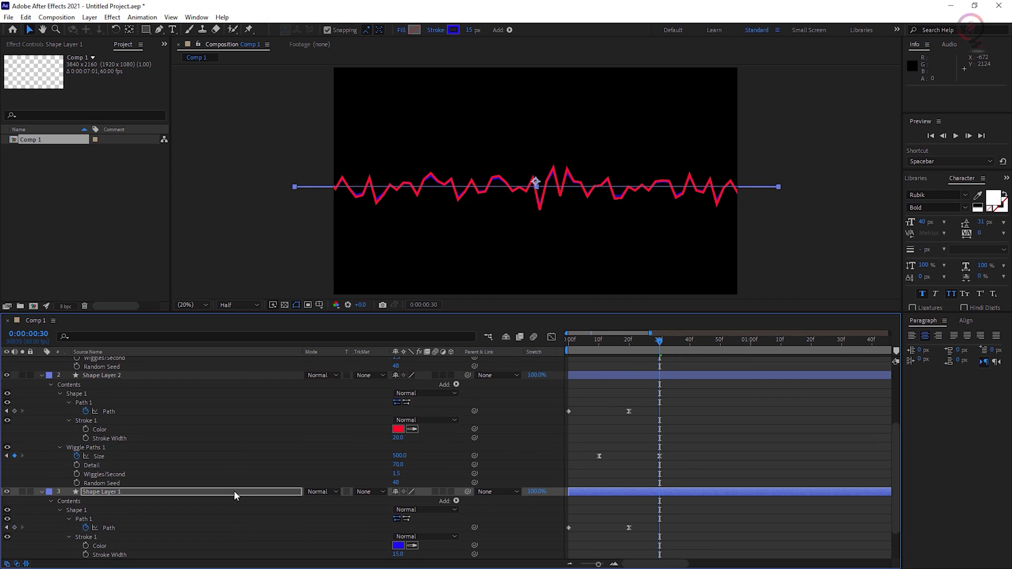
{"action": "left_click", "coordinate": [398, 424]}
{"action": "type", "text": "10"}
{"action": "key", "text": "Return"}
{"action": "left_click", "coordinate": [397, 415]}
{"action": "left_click", "coordinate": [158, 138]}
{"action": "left_click", "coordinate": [245, 28]}
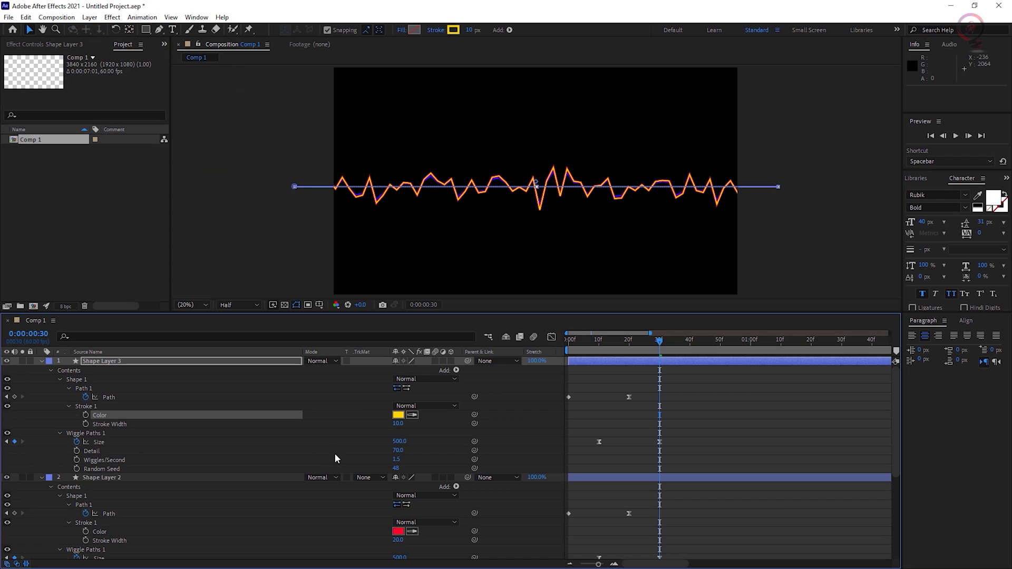
- Set Shape Layer 3's Wiggle Paths size to 300 at frame 30
{"action": "type", "text": "300"}
{"action": "key", "text": "Return"}
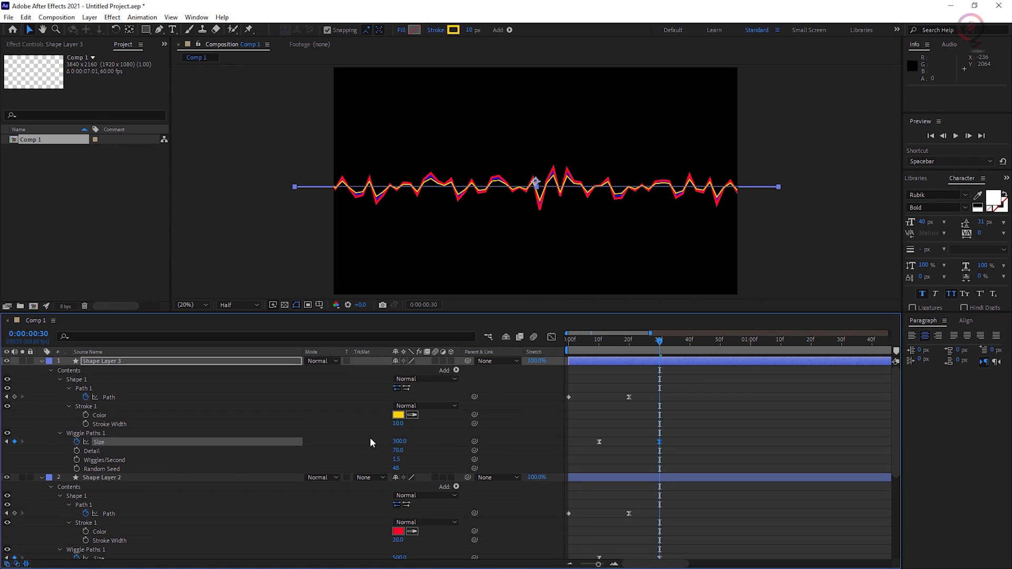
- Set Shape Layer 3's Wiggle Paths size to 350 at frame 30
{"action": "left_click", "coordinate": [399, 441]}
{"action": "type", "text": "350"}
{"action": "key", "text": "Return"}
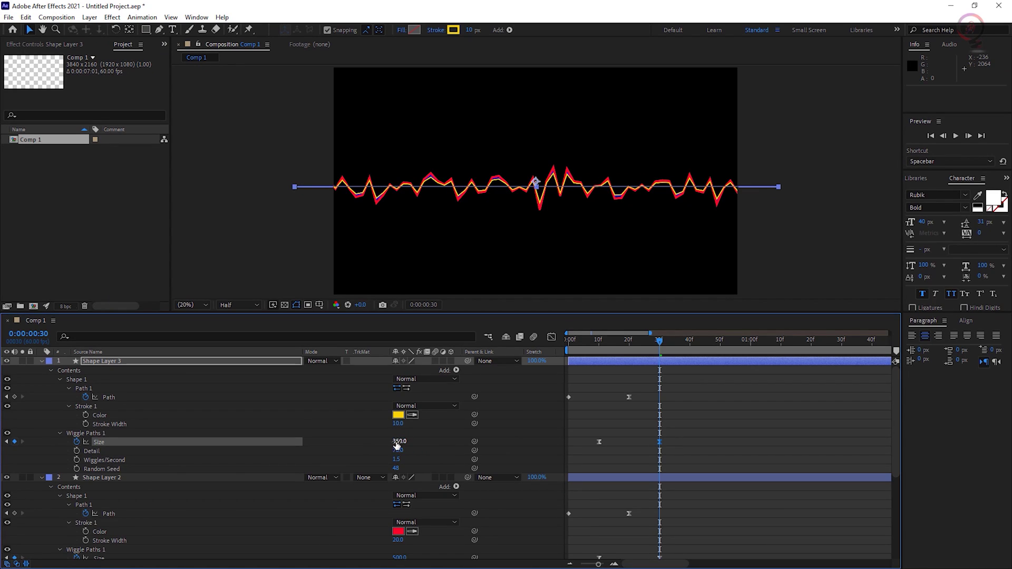
- Raise Shape Layer 3 to a Y position of 870, then collapse the layer
{"action": "left_click", "coordinate": [41, 361]}
{"action": "left_click", "coordinate": [51, 370]}
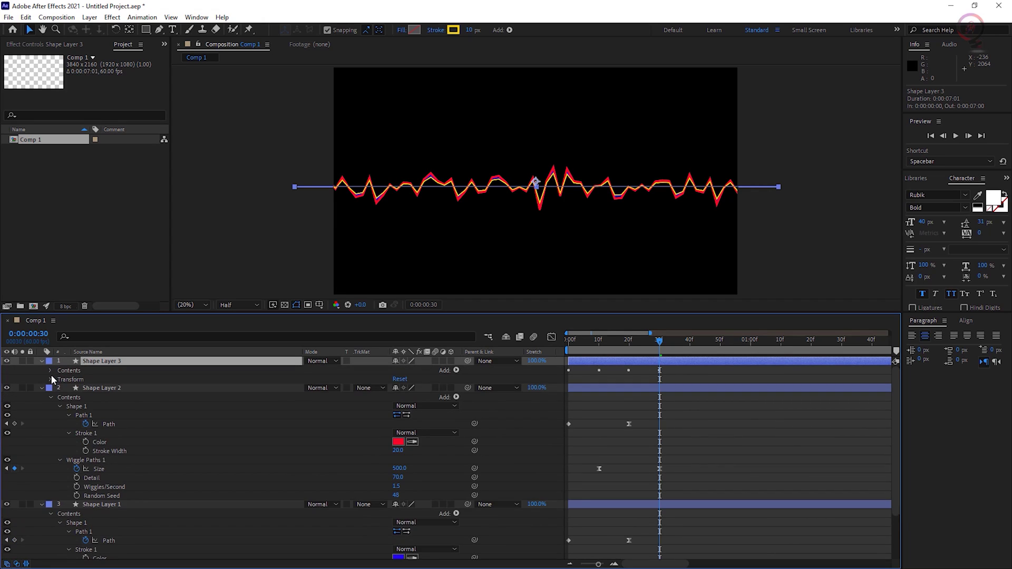
{"action": "left_click", "coordinate": [51, 379]}
{"action": "left_click_drag", "start_coordinate": [411, 397], "coordinate": [326, 384]}
{"action": "left_click", "coordinate": [41, 361]}
- Collapse Shape Layer 2, raise Shape Layer 1 to a Y position of 964 and collapse it too
{"action": "left_click", "coordinate": [42, 370]}
{"action": "left_click", "coordinate": [41, 370]}
{"action": "left_click", "coordinate": [50, 380]}
{"action": "left_click", "coordinate": [51, 388]}
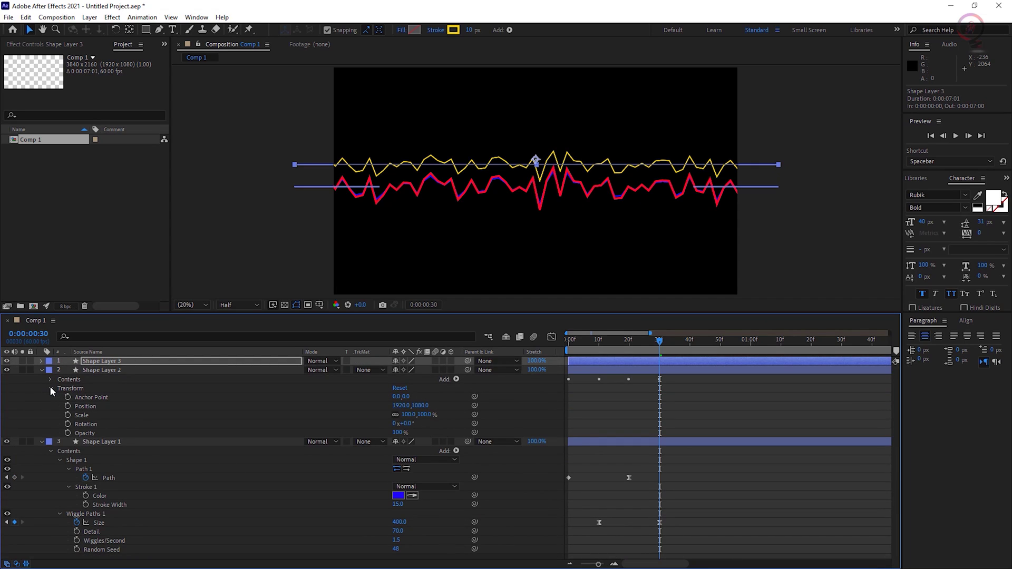
{"action": "left_click", "coordinate": [41, 370]}
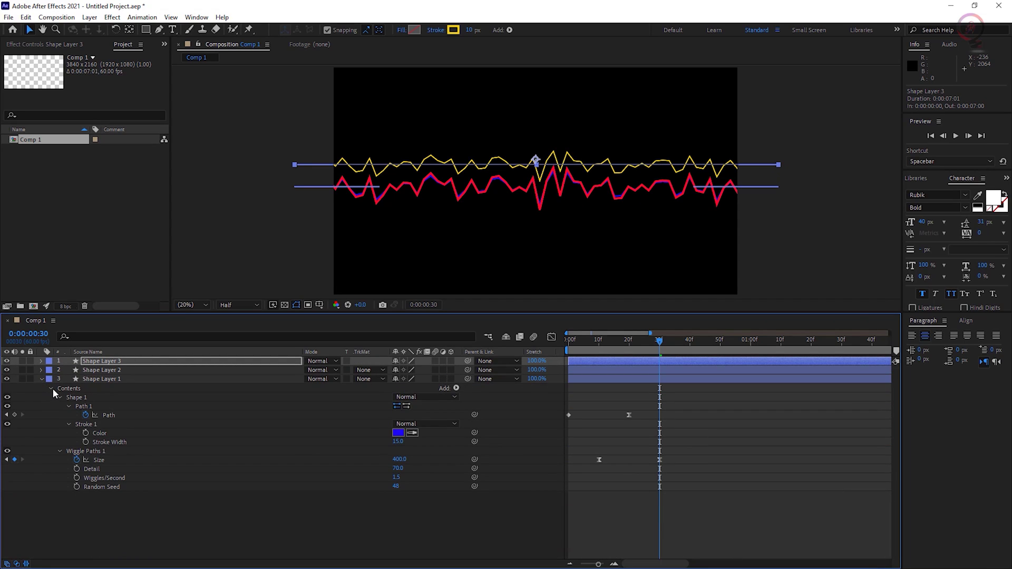
{"action": "left_click", "coordinate": [51, 389]}
{"action": "left_click", "coordinate": [51, 397]}
{"action": "left_click_drag", "start_coordinate": [426, 417], "coordinate": [367, 414]}
{"action": "left_click", "coordinate": [42, 379]}
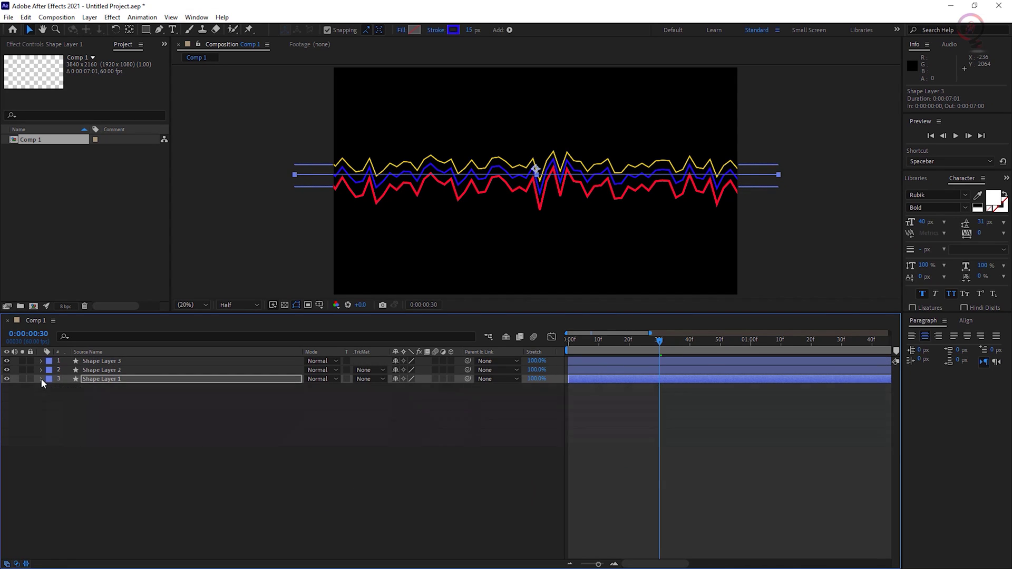
- Reveal all layers' modified properties and set Shape Layer 3's Wiggle Paths detail to 100
{"action": "left_click", "coordinate": [258, 421]}
{"action": "key", "text": "u"}
{"action": "key", "text": "u"}
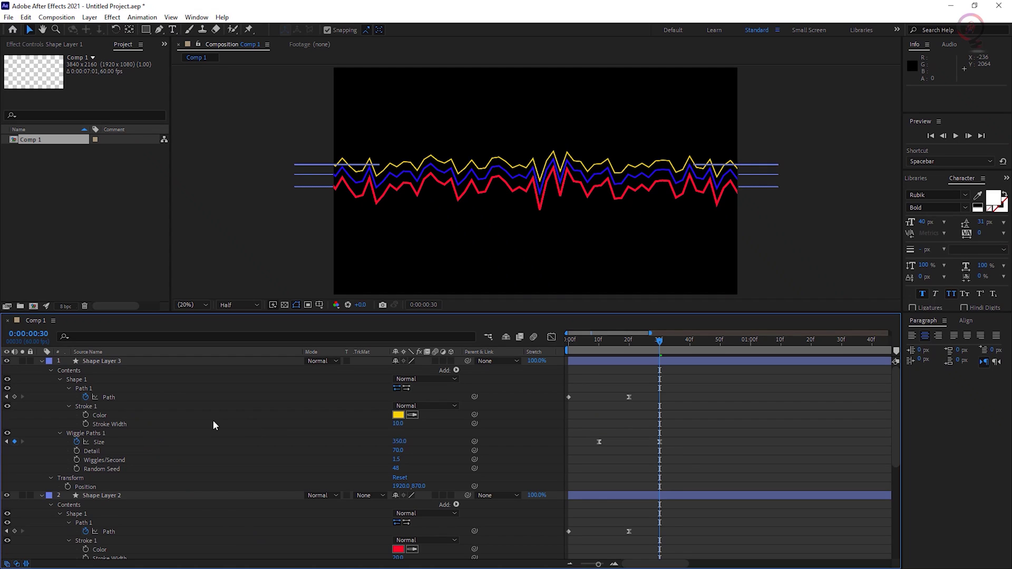
{"action": "left_click", "coordinate": [330, 444]}
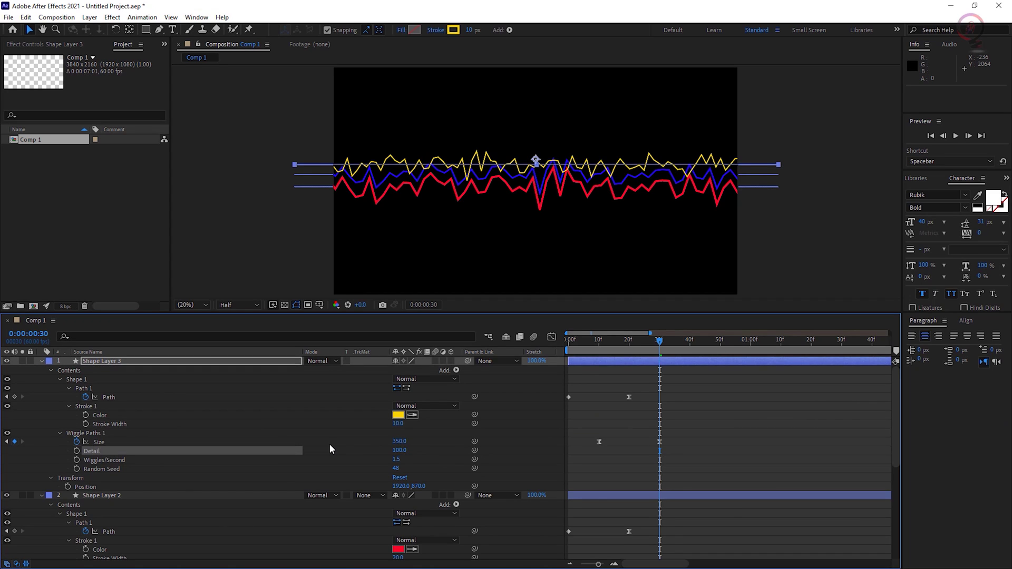
- Set Shape Layer 1's Wiggle Paths detail to 85
{"action": "scroll", "coordinate": [330, 447], "scroll_direction": "down", "scroll_amount": 5}
{"action": "left_click", "coordinate": [398, 518]}
{"action": "type", "text": "85"}
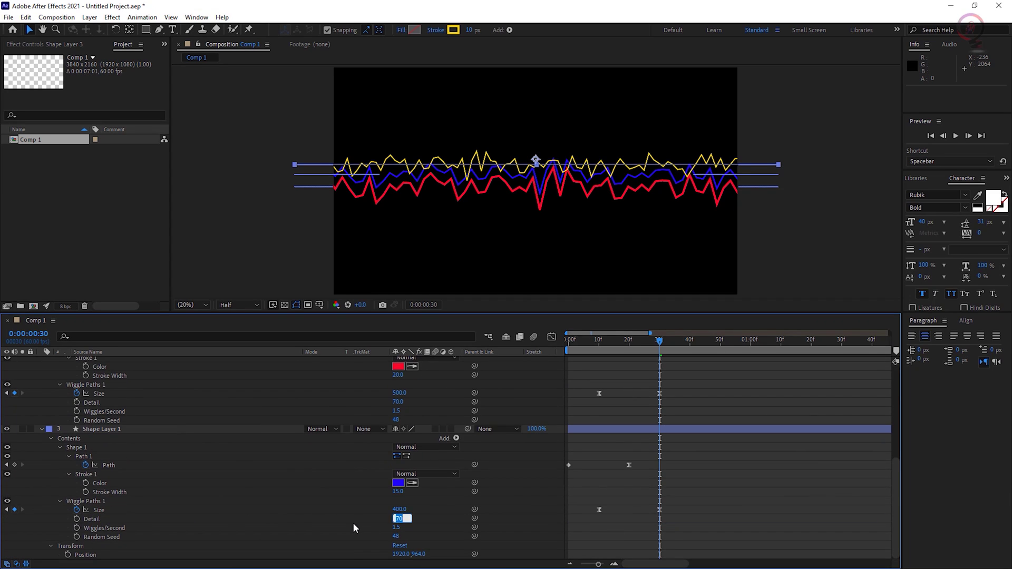
{"action": "key", "text": "Return"}
{"action": "scroll", "coordinate": [349, 521], "scroll_direction": "up", "scroll_amount": 5}
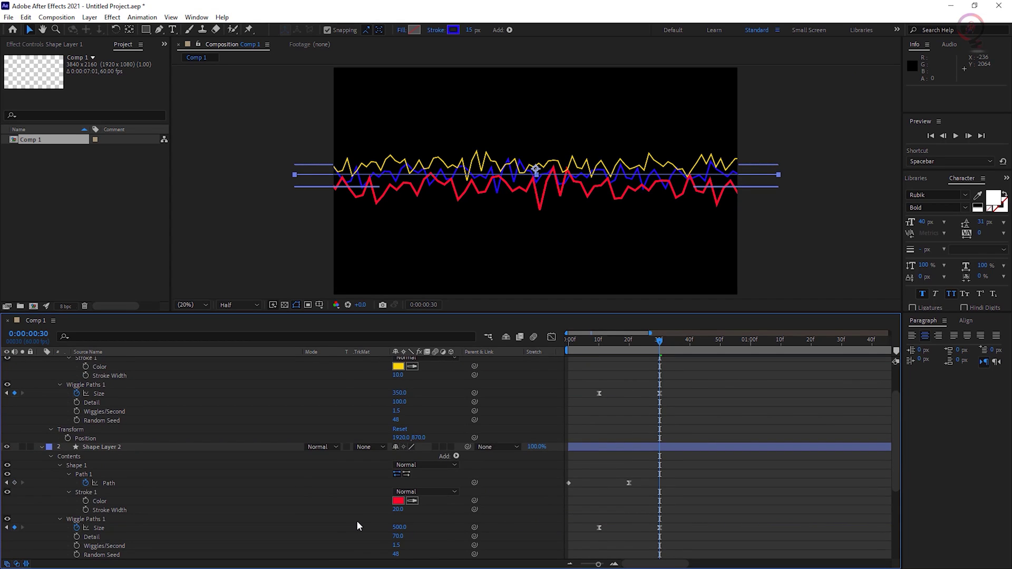
- Set the Wiggle Paths random seed to 50 for Shape Layer 3 and 52 for Shape Layer 1
{"action": "left_click", "coordinate": [396, 469]}
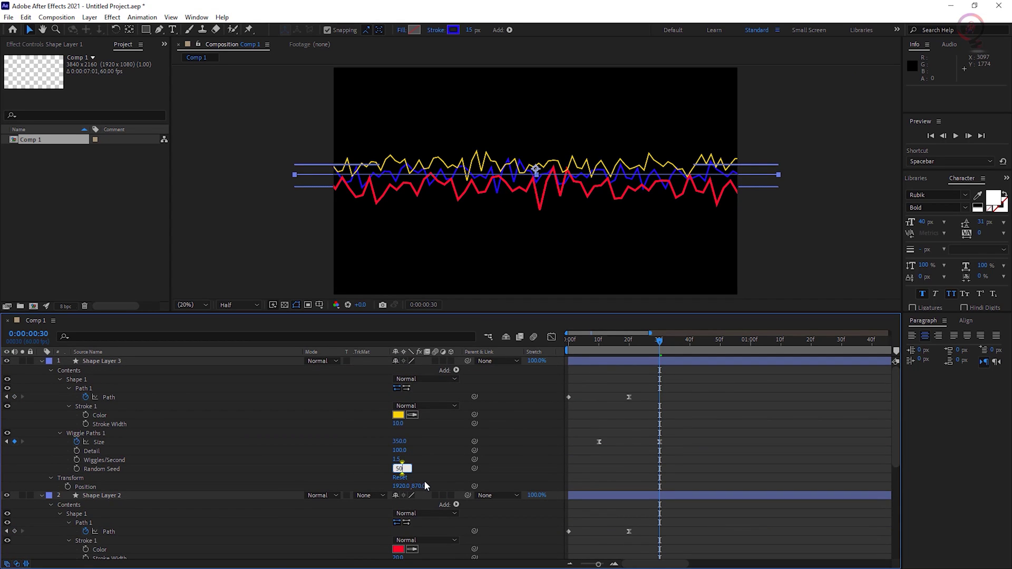
{"action": "type", "text": "50"}
{"action": "key", "text": "Return"}
{"action": "scroll", "coordinate": [382, 482], "scroll_direction": "down", "scroll_amount": 5}
{"action": "left_click", "coordinate": [396, 537]}
{"action": "type", "text": "50"}
{"action": "scroll", "coordinate": [343, 526], "scroll_direction": "up", "scroll_amount": 5}
{"action": "scroll", "coordinate": [343, 526], "scroll_direction": "down", "scroll_amount": 3}
{"action": "key", "text": "Return"}
- Return Shape Layers 1 and 3 to a Y position of 1080 and start keyframing Shape Layer 3's position at frame 0
{"action": "left_click_drag", "start_coordinate": [659, 340], "coordinate": [628, 340]}
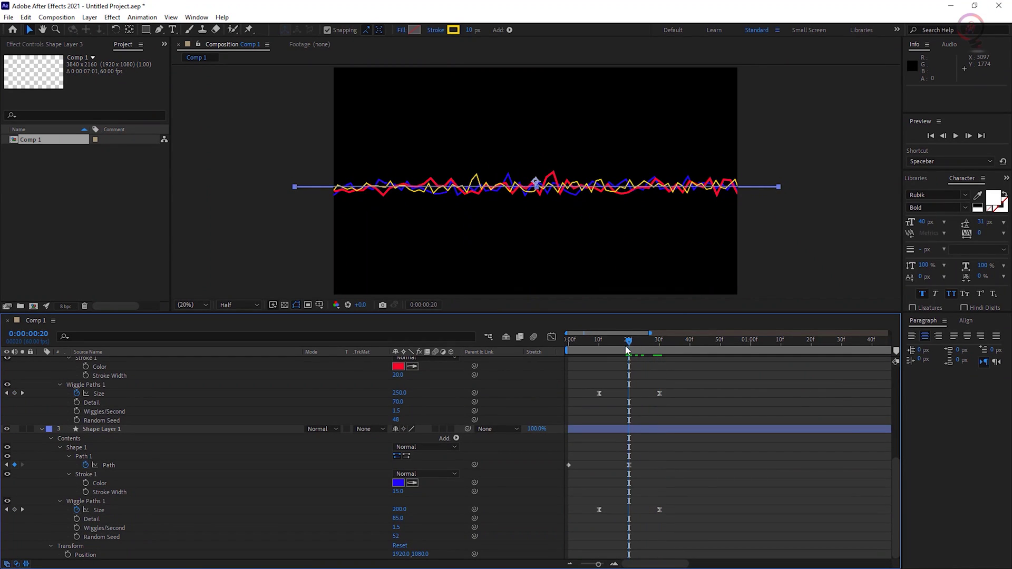
{"action": "scroll", "coordinate": [378, 475], "scroll_direction": "up", "scroll_amount": 5}
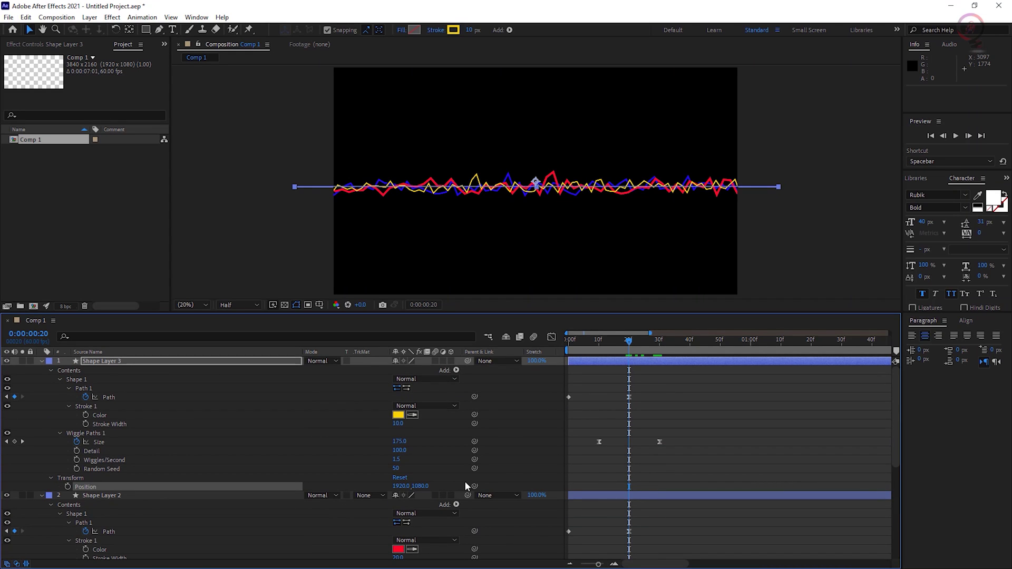
{"action": "left_click_drag", "start_coordinate": [629, 341], "coordinate": [568, 341]}
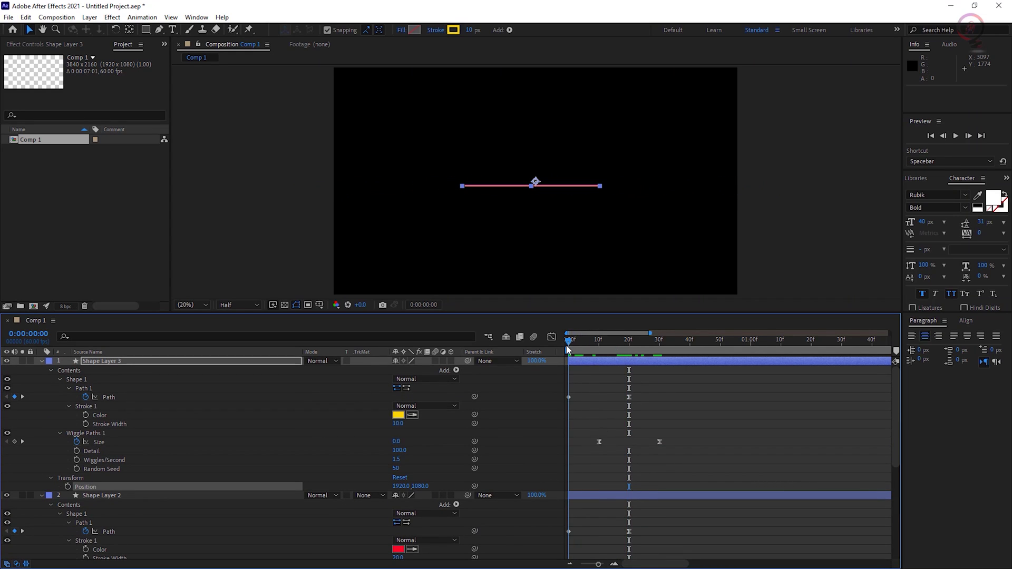
{"action": "left_click", "coordinate": [68, 487]}
- Raise Shape Layer 3 to a Y position of 988 at frame 20 and apply Easy Ease Out to that keyframe
{"action": "left_click_drag", "start_coordinate": [568, 340], "coordinate": [628, 340]}
{"action": "left_click_drag", "start_coordinate": [421, 485], "coordinate": [375, 486]}
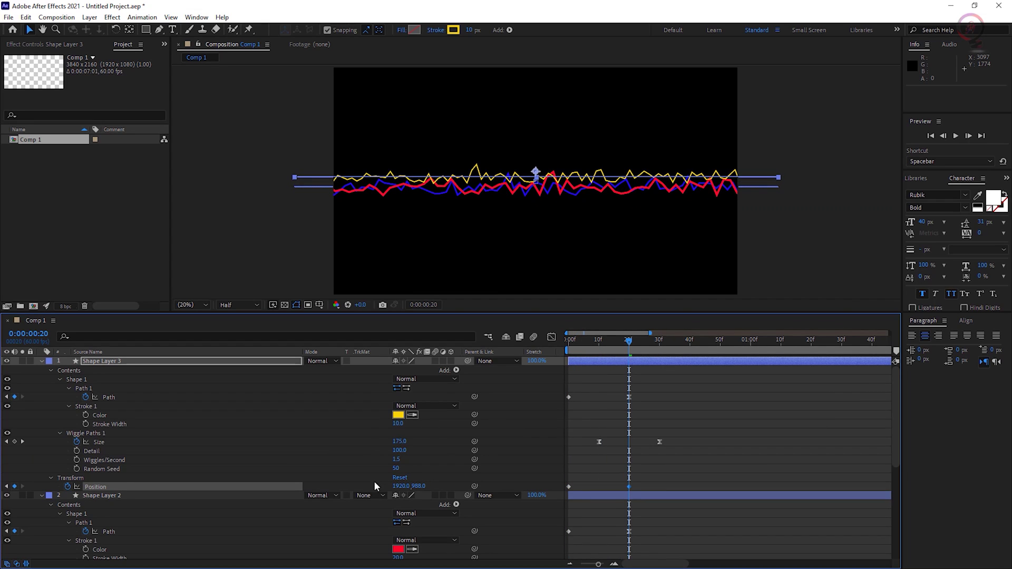
{"action": "right_click", "coordinate": [627, 487]}
{"action": "mouse_move", "coordinate": [680, 479]}
{"action": "left_click", "coordinate": [780, 432]}
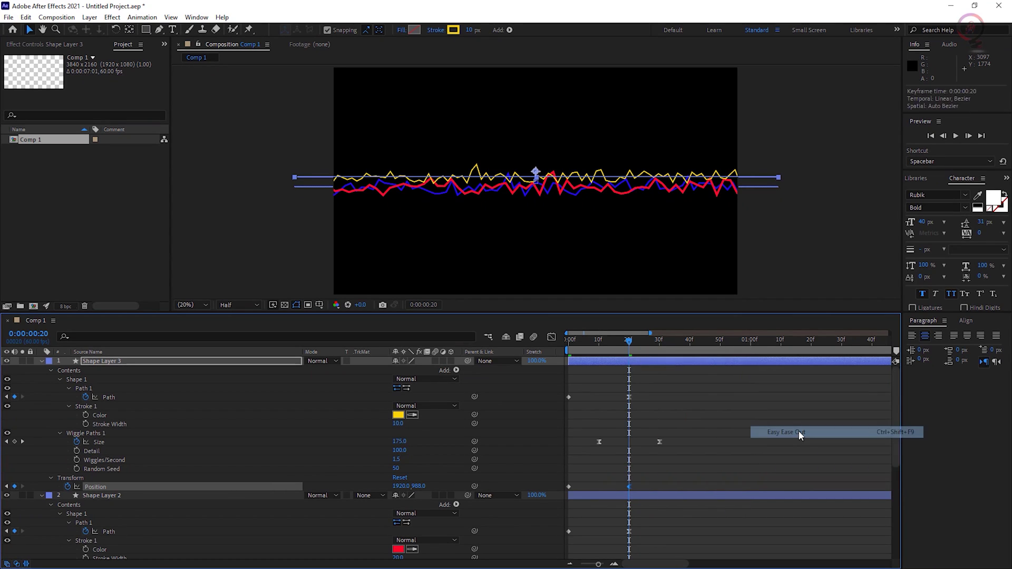
- Keyframe Shape Layer 1's position at frame 0, raise it to Y 1017 at frame 20 and ease that keyframe
{"action": "scroll", "coordinate": [722, 453], "scroll_direction": "down", "scroll_amount": 5}
{"action": "mouse_move", "coordinate": [630, 343]}
{"action": "left_mouse_down"}
{"action": "mouse_move", "coordinate": [533, 354]}
{"action": "mouse_move", "coordinate": [629, 342]}
{"action": "left_mouse_up"}
{"action": "left_click", "coordinate": [68, 555]}
{"action": "left_click_drag", "start_coordinate": [416, 554], "coordinate": [391, 551]}
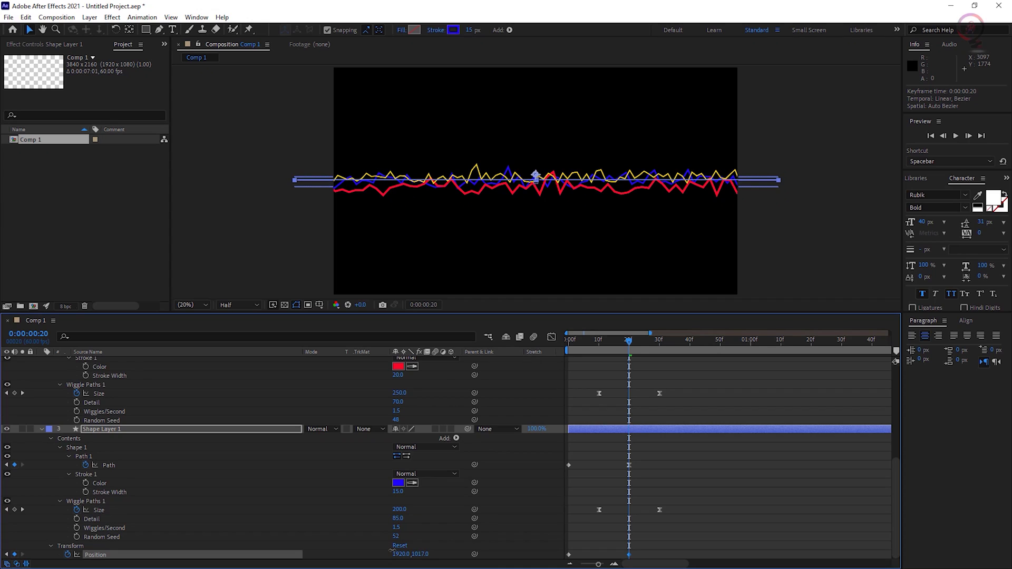
{"action": "right_click", "coordinate": [630, 556]}
{"action": "mouse_move", "coordinate": [671, 546]}
{"action": "left_click", "coordinate": [816, 438]}
- Preview the animation from the start and set the frame 20 Y position to 959 for Shape Layer 1 and 878 for Shape Layer 3
{"action": "key", "text": "Home"}
{"action": "key", "text": "space"}
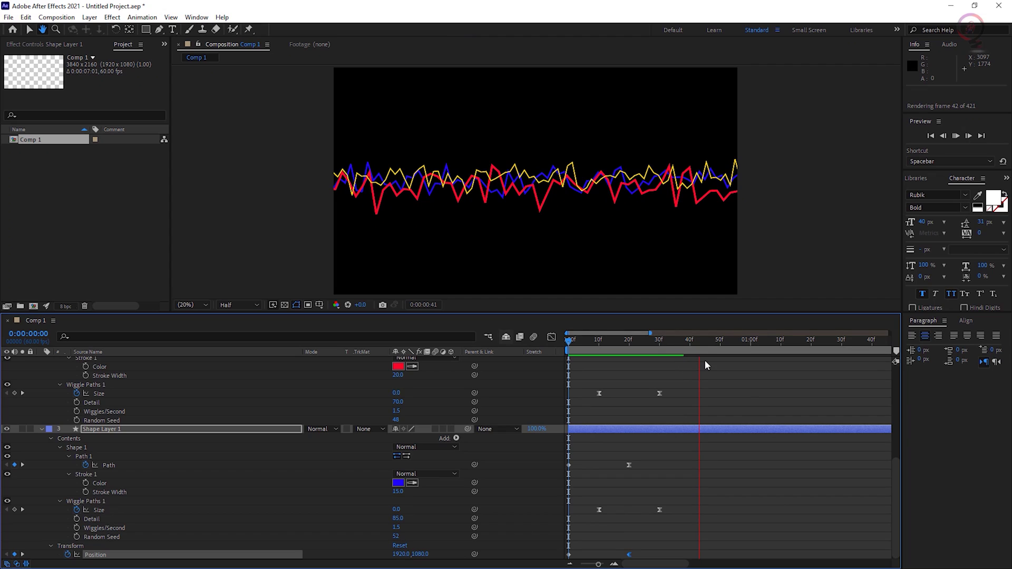
{"action": "key", "text": "space"}
{"action": "key", "text": "space"}
{"action": "left_click", "coordinate": [726, 439]}
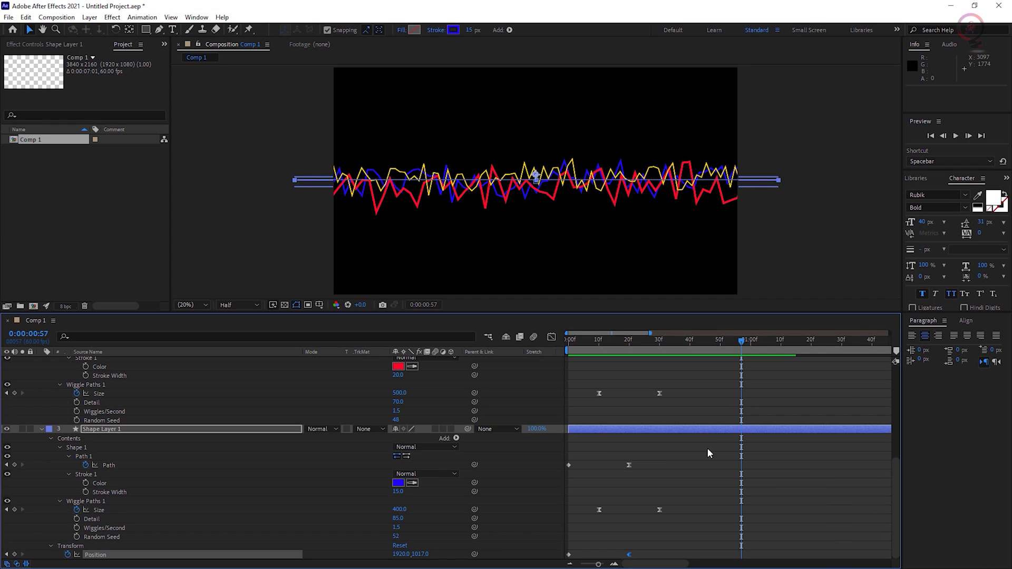
{"action": "left_click_drag", "start_coordinate": [741, 340], "coordinate": [629, 350]}
{"action": "left_click_drag", "start_coordinate": [422, 554], "coordinate": [390, 553]}
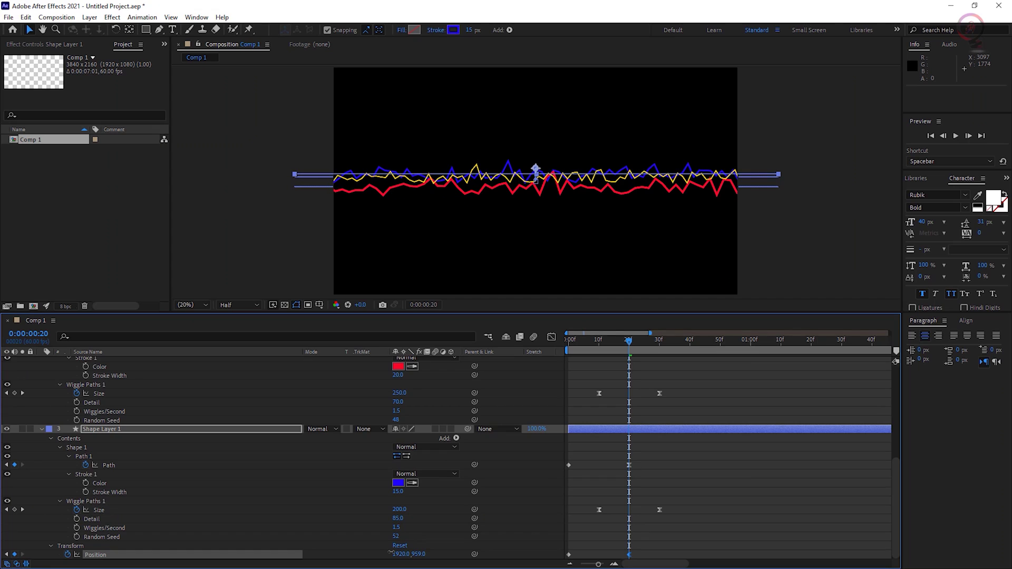
{"action": "scroll", "coordinate": [417, 408], "scroll_direction": "up", "scroll_amount": 10}
{"action": "left_click_drag", "start_coordinate": [420, 487], "coordinate": [404, 487]}
{"action": "left_click", "coordinate": [627, 363]}
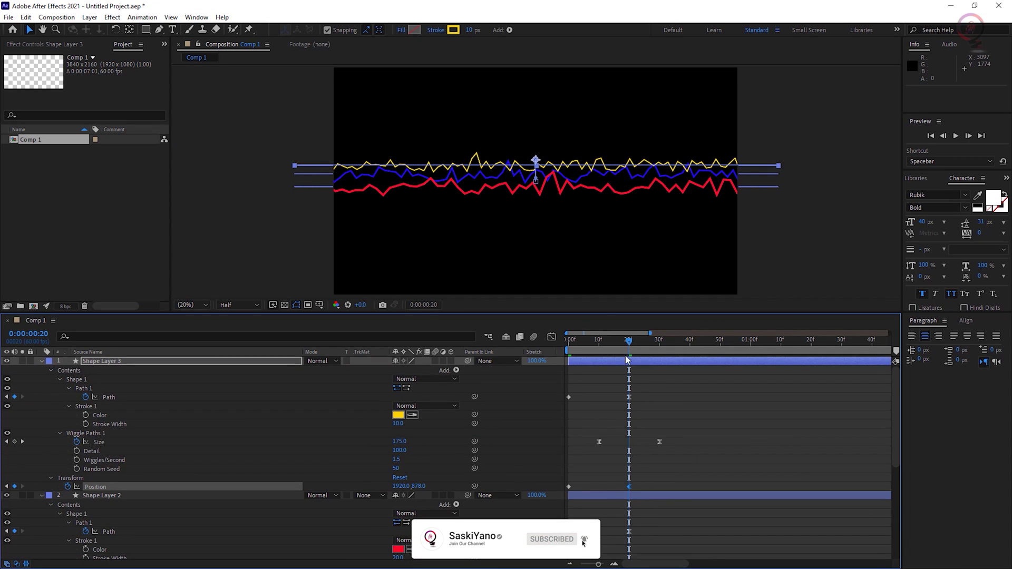
- Preview the animation again, then collapse all three shape layers and clear the selection
{"action": "key", "text": "space"}
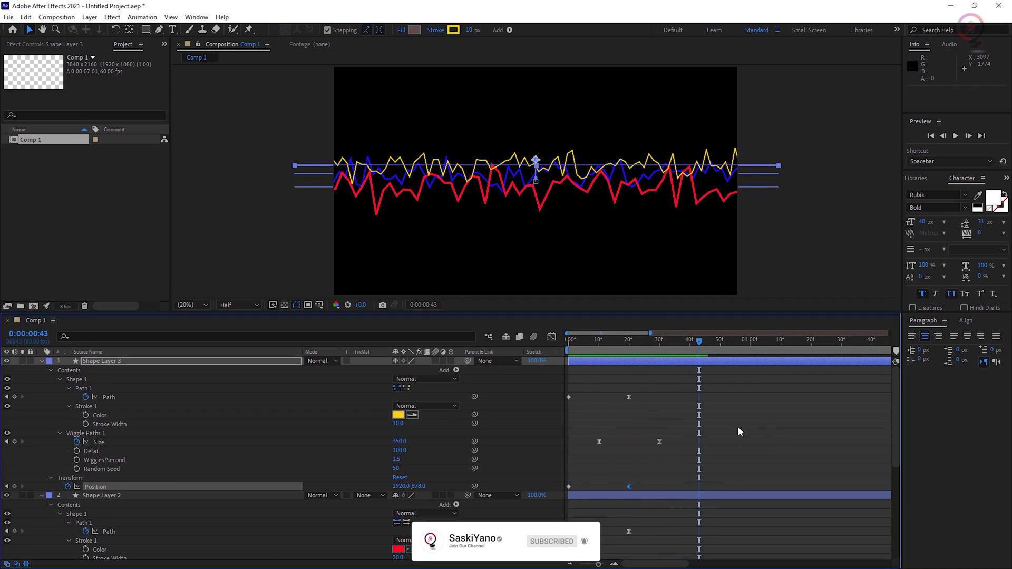
{"action": "left_click", "coordinate": [42, 361]}
{"action": "left_click", "coordinate": [42, 370]}
{"action": "left_click", "coordinate": [42, 379]}
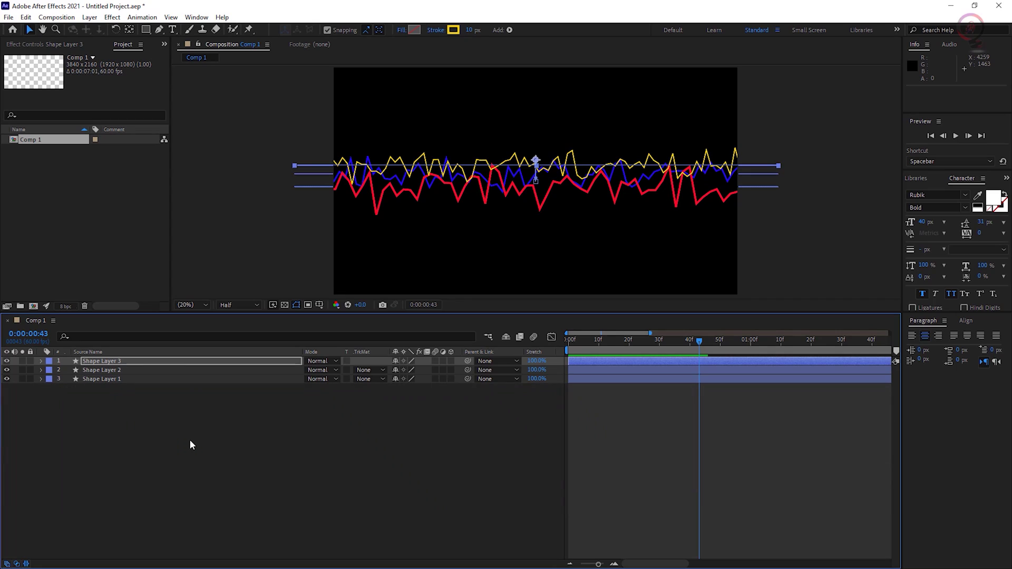
{"action": "left_click", "coordinate": [85, 407]}
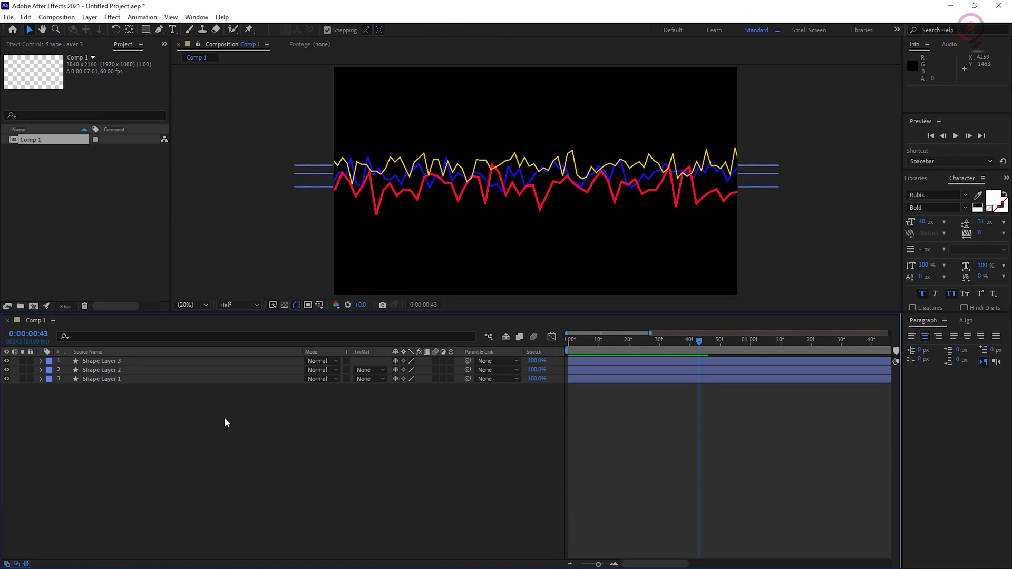
- Switch to File Explorer, import AdobeStock_125175132.jpeg from the Footage folder and place it beneath the shape layers in Comp 1
{"action": "key", "text": "alt+Tab"}
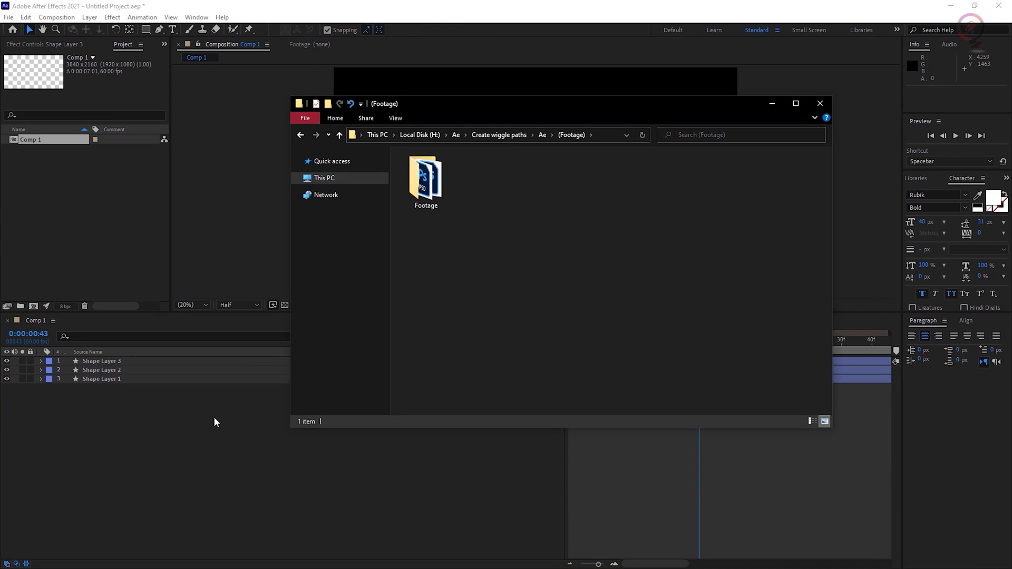
{"action": "double_click", "coordinate": [428, 182]}
{"action": "left_click", "coordinate": [542, 199]}
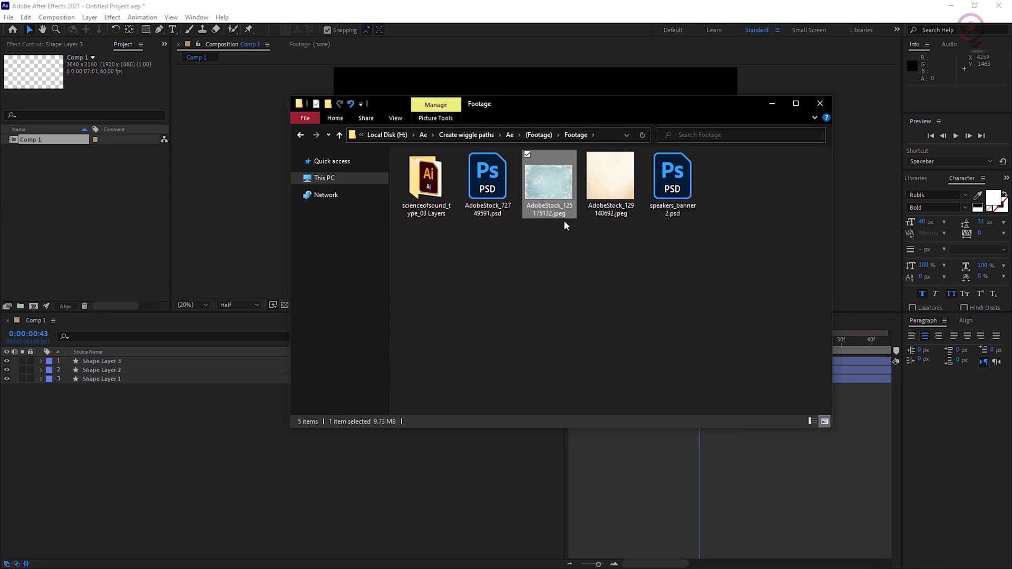
{"action": "left_click_drag", "start_coordinate": [552, 178], "coordinate": [77, 219]}
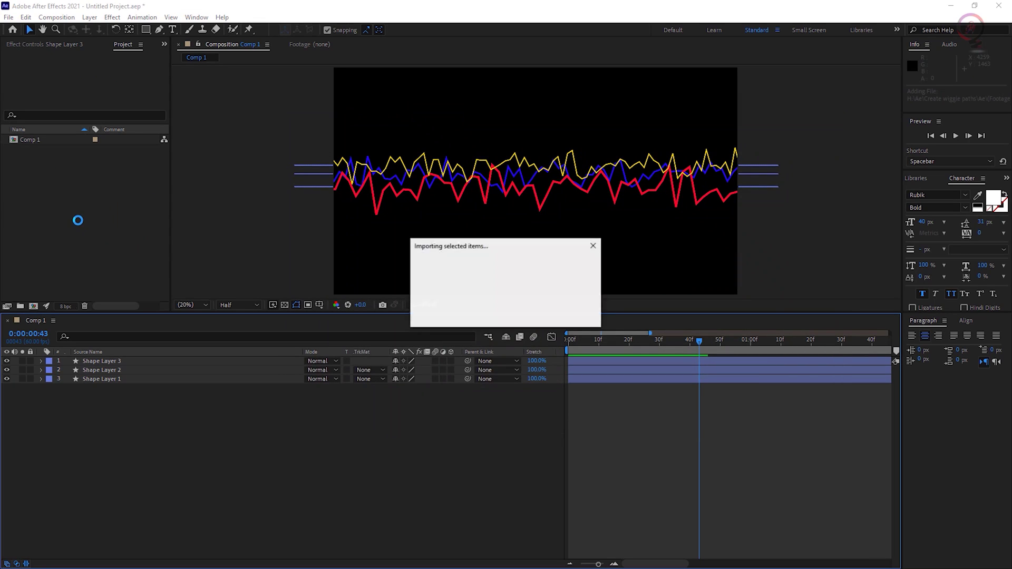
{"action": "left_click_drag", "start_coordinate": [53, 139], "coordinate": [88, 402]}
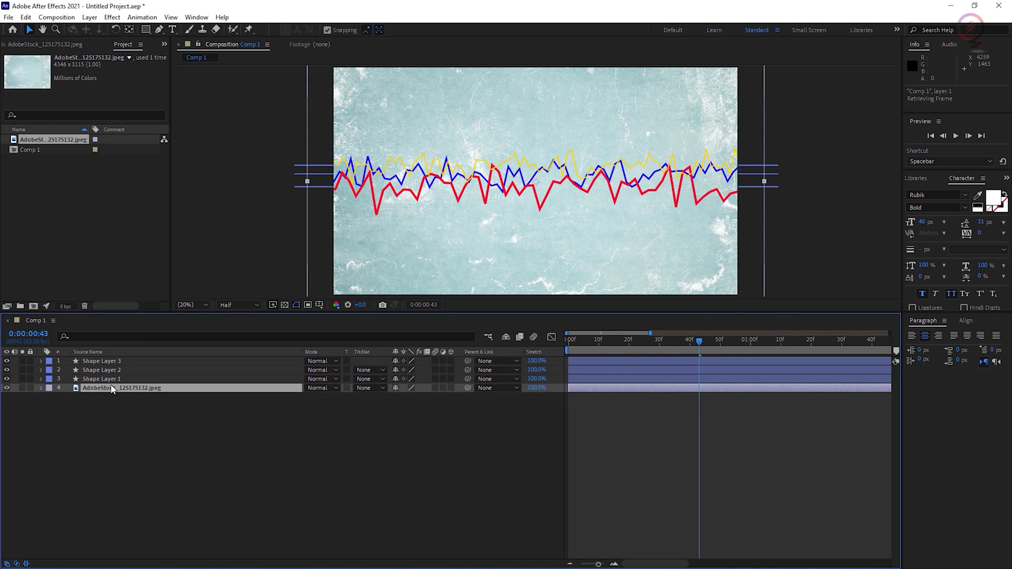
- Set the blending mode of all three shape layers to Multiply
{"action": "left_click", "coordinate": [322, 371]}
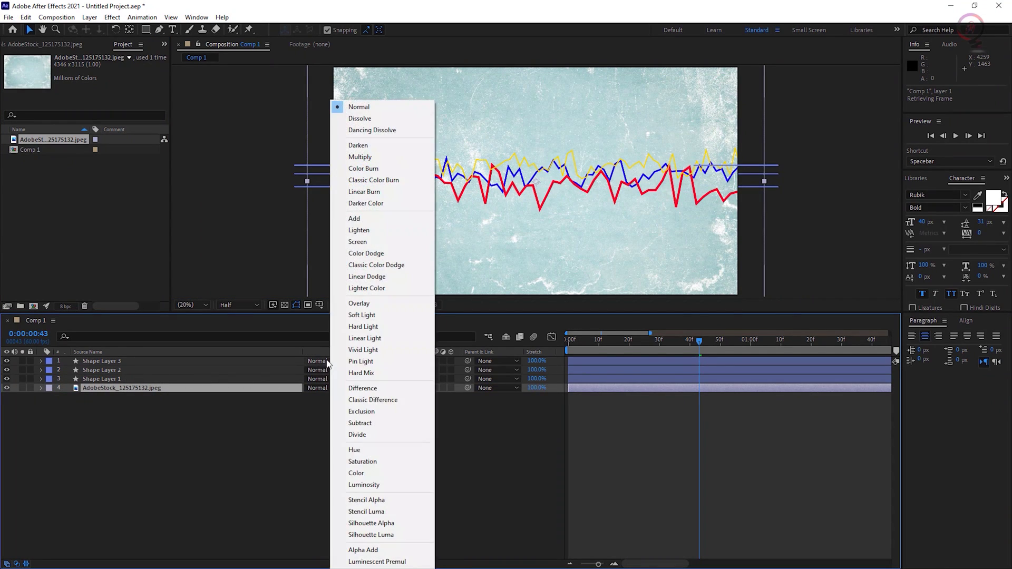
{"action": "left_click", "coordinate": [360, 157]}
{"action": "left_click", "coordinate": [324, 371]}
{"action": "left_click", "coordinate": [360, 157]}
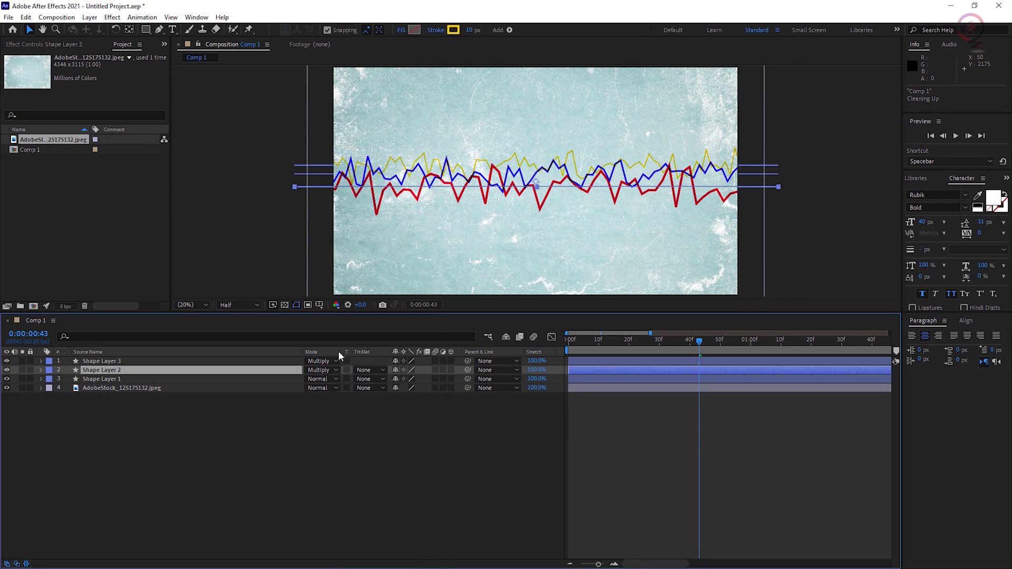
{"action": "left_click", "coordinate": [331, 379]}
{"action": "left_click", "coordinate": [360, 157]}
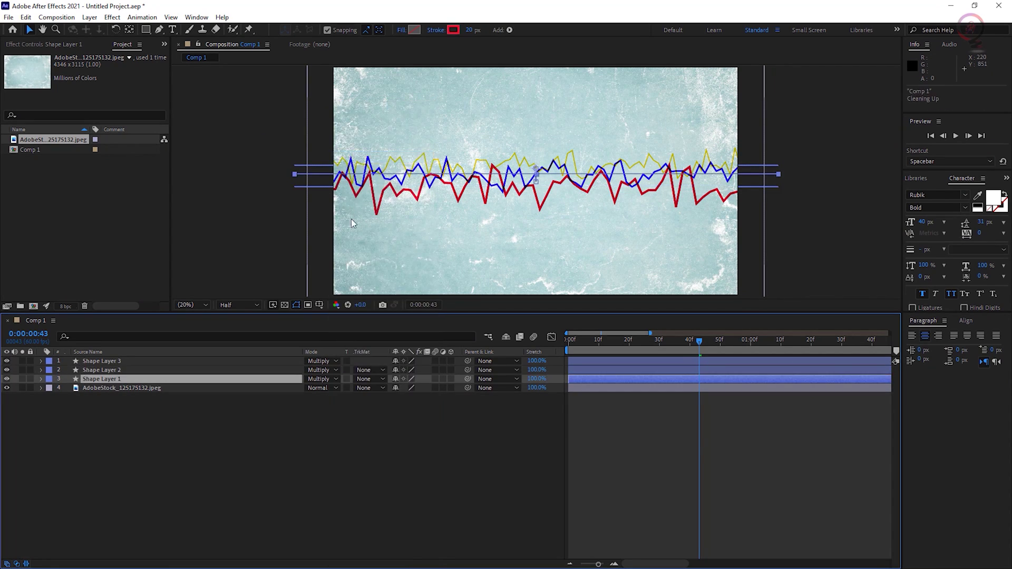
- Pre-compose the three shape layers into a composition named "Shape layer" and duplicate that layer
{"action": "left_click", "coordinate": [232, 426]}
{"action": "left_click", "coordinate": [140, 360]}
{"action": "left_click", "coordinate": [142, 378], "text": "shift"}
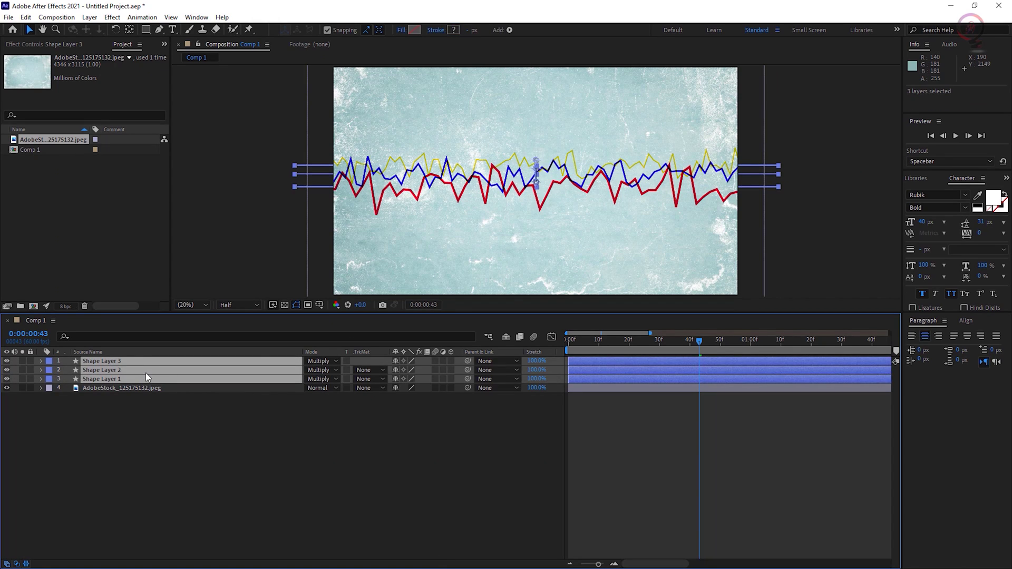
{"action": "right_click", "coordinate": [146, 372]}
{"action": "left_click", "coordinate": [232, 312]}
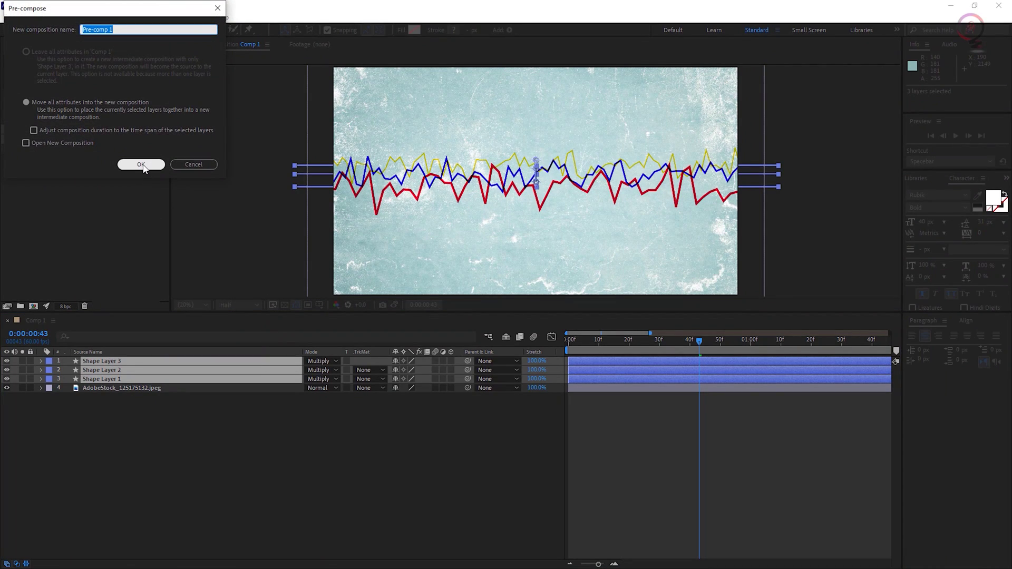
{"action": "type", "text": "Shape layer"}
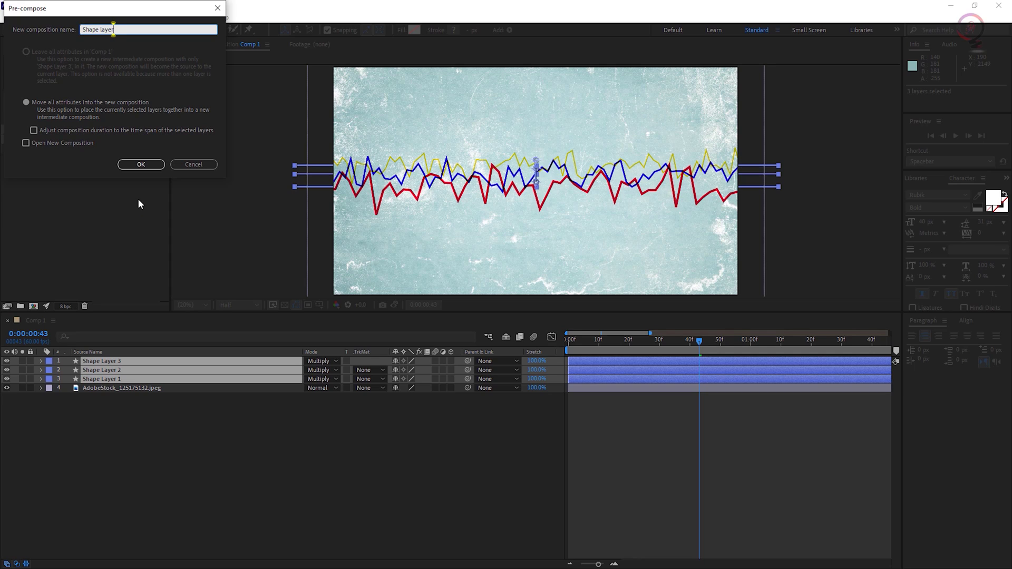
{"action": "left_click", "coordinate": [140, 165]}
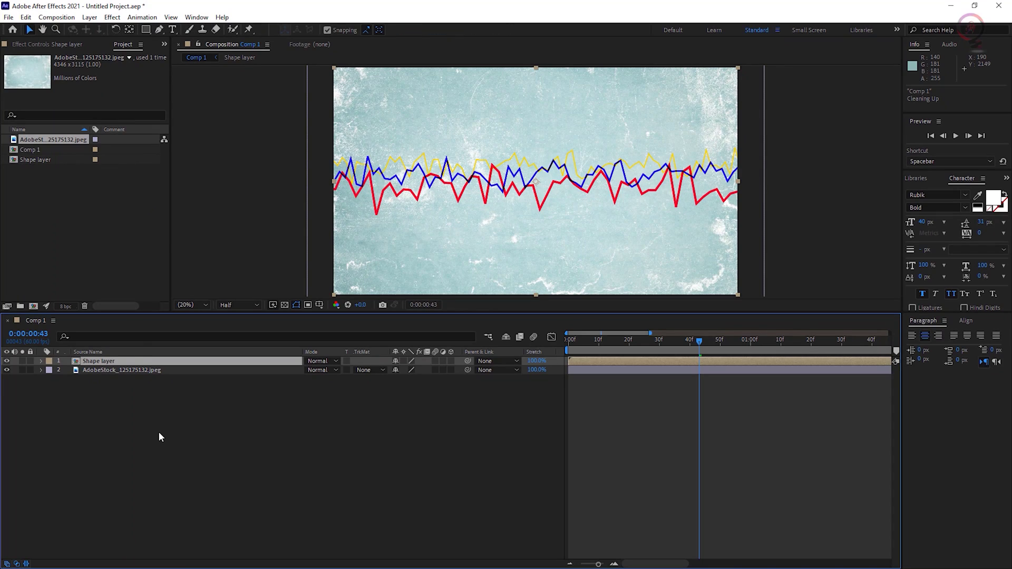
{"action": "key", "text": "ctrl+d"}
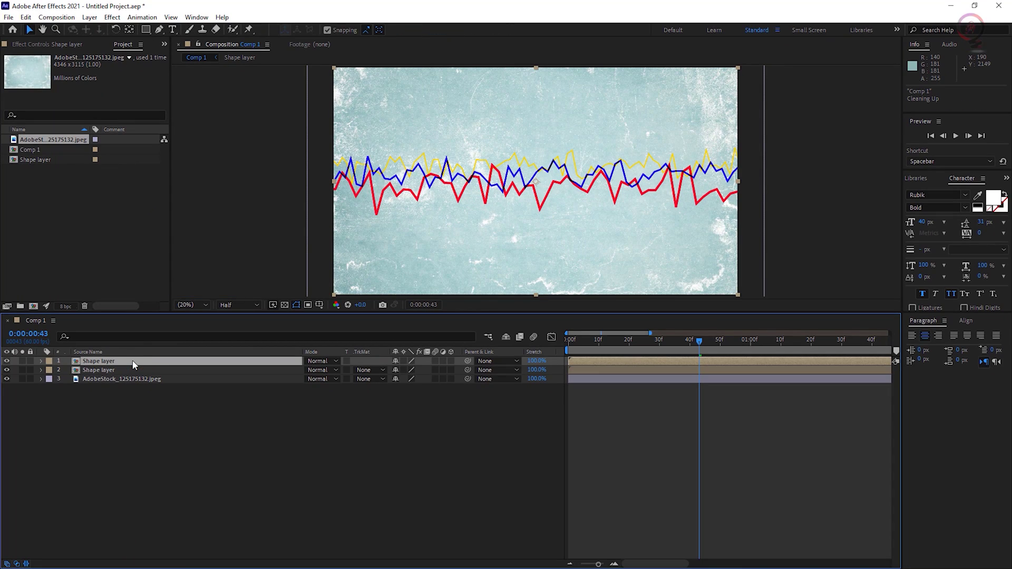
- Rename the lower Shape layer copy to "Shape layer(Duplicated)"
{"action": "left_click", "coordinate": [125, 372]}
{"action": "right_click", "coordinate": [126, 374]}
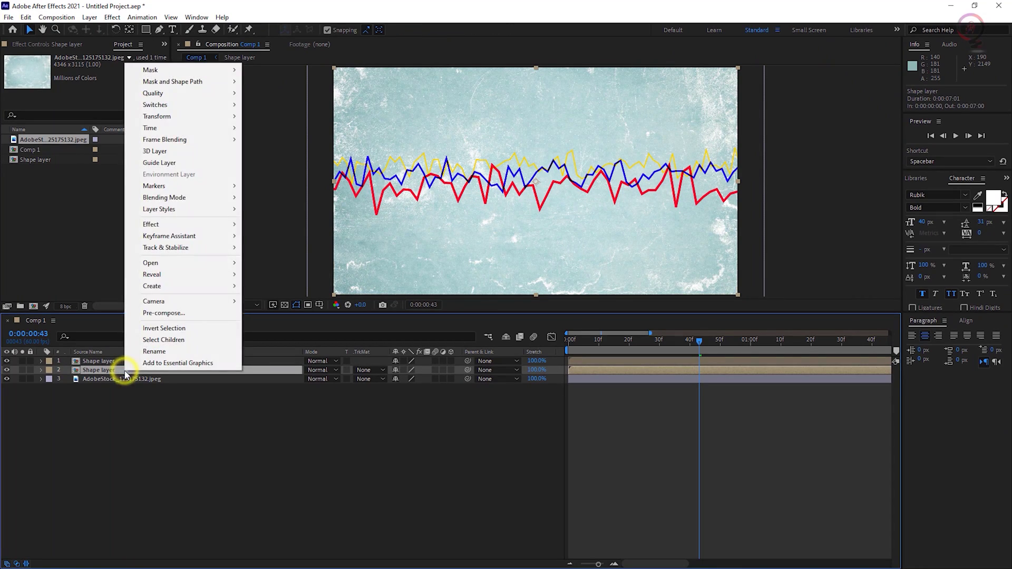
{"action": "left_click", "coordinate": [138, 352]}
{"action": "key", "text": "End"}
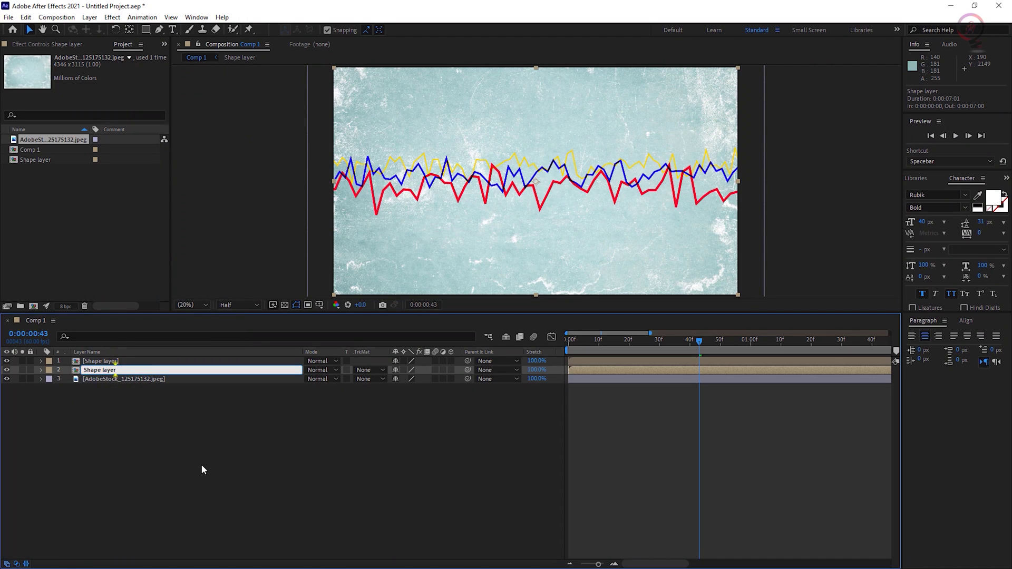
{"action": "type", "text": "(Duplicated)"}
{"action": "key", "text": "Return"}
- Apply the Generate > Fill effect to the Shape layer(Duplicated) layer
{"action": "key", "text": "F3"}
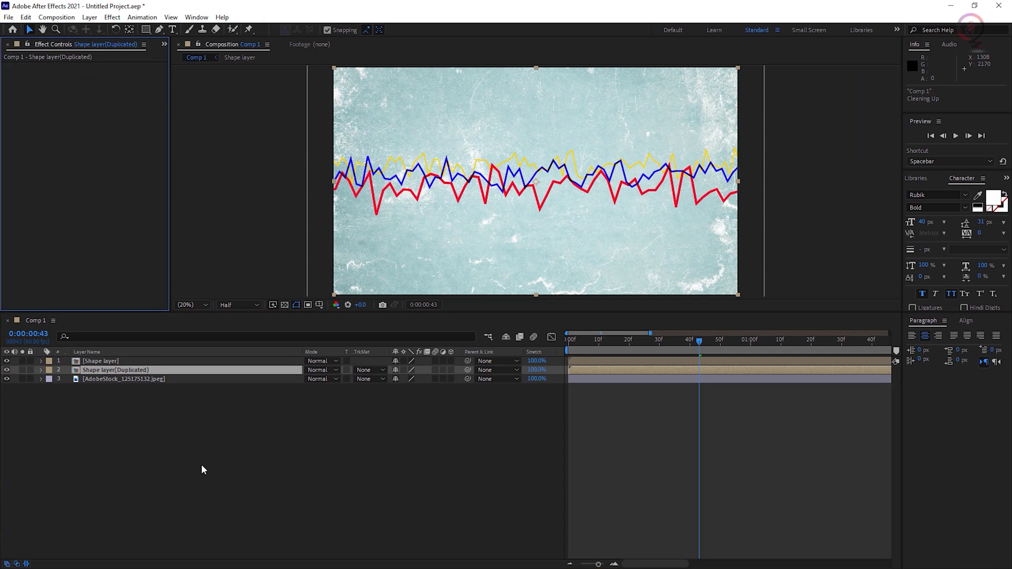
{"action": "left_click", "coordinate": [177, 371]}
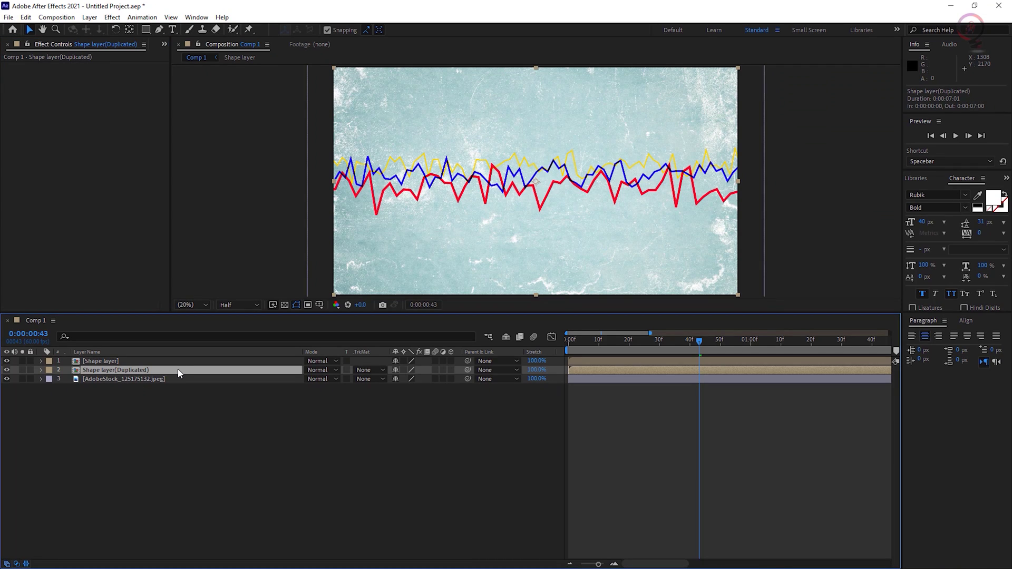
{"action": "right_click", "coordinate": [163, 371]}
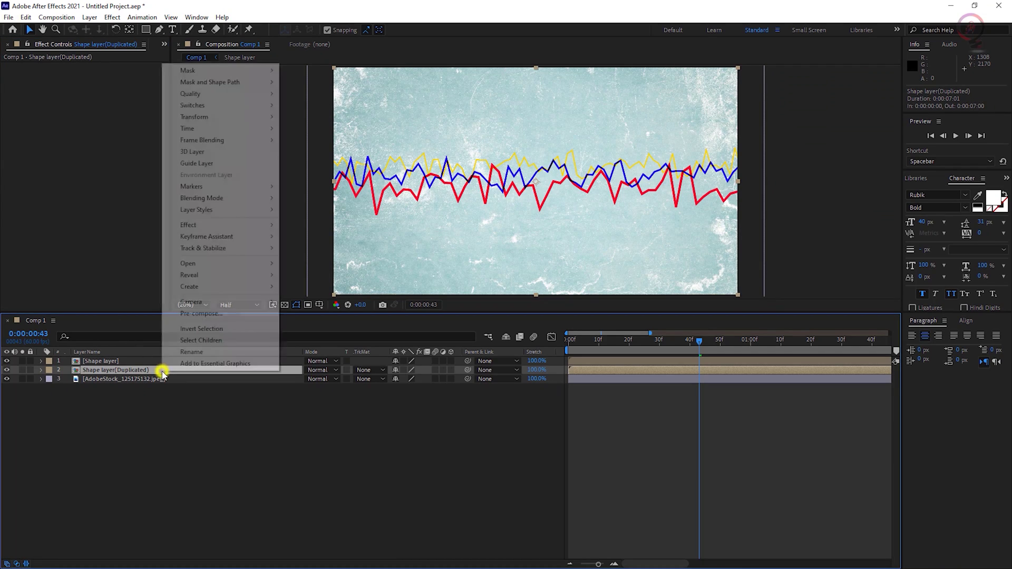
{"action": "mouse_move", "coordinate": [200, 226]}
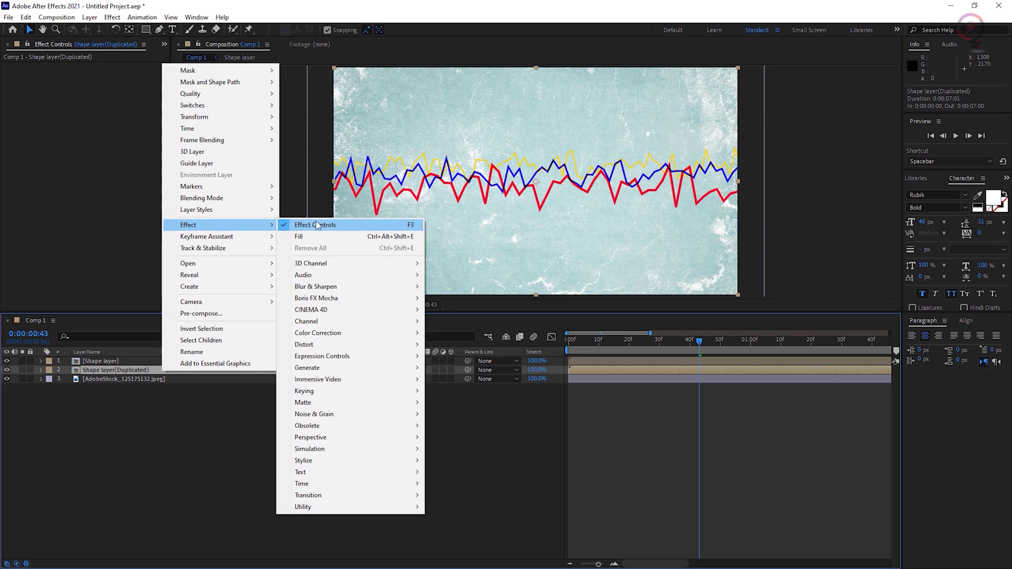
{"action": "mouse_move", "coordinate": [321, 367]}
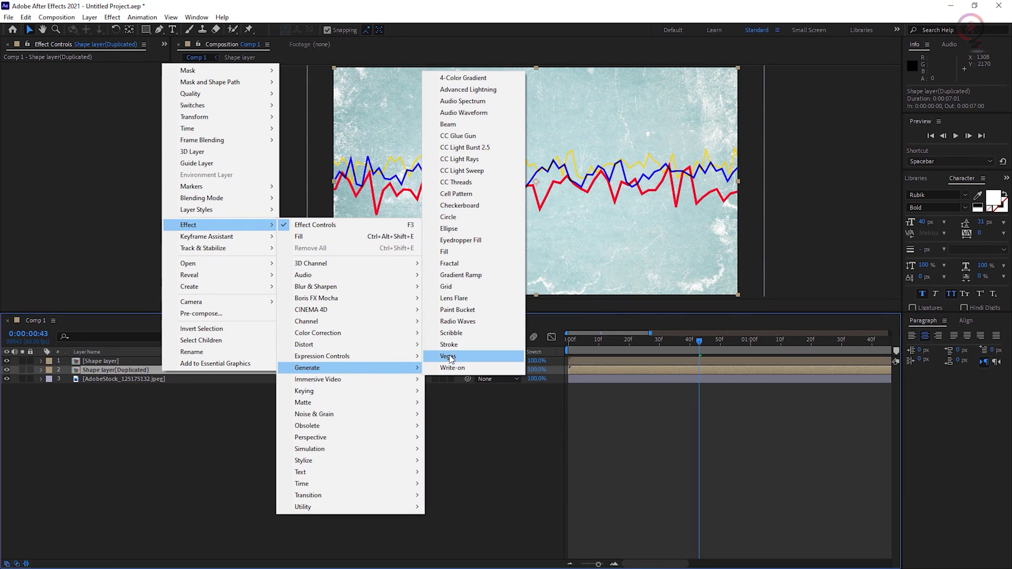
{"action": "left_click", "coordinate": [495, 252]}
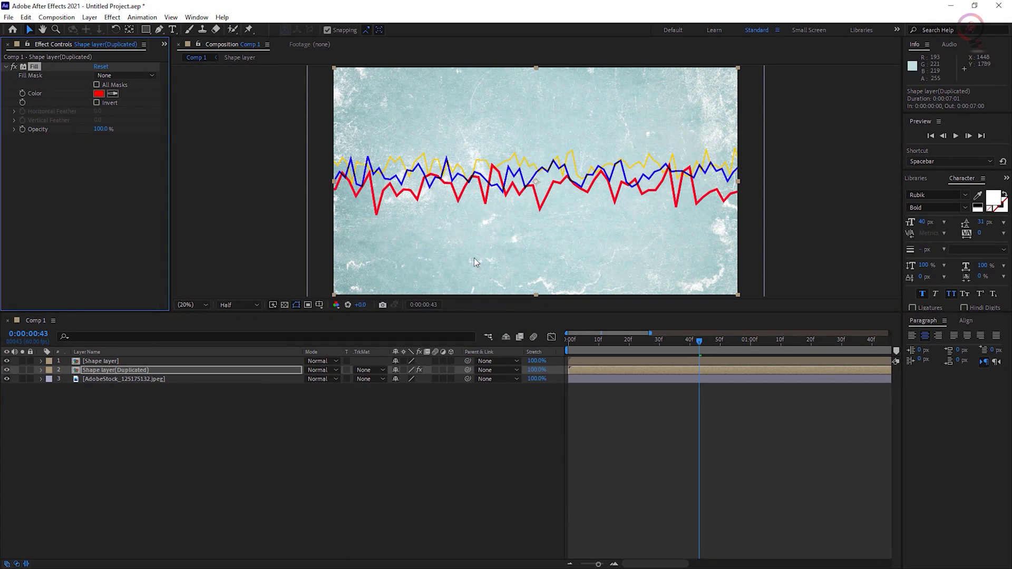
- Set the Fill color of the duplicated shape layer to white and clear the layer selection
{"action": "left_click", "coordinate": [99, 94]}
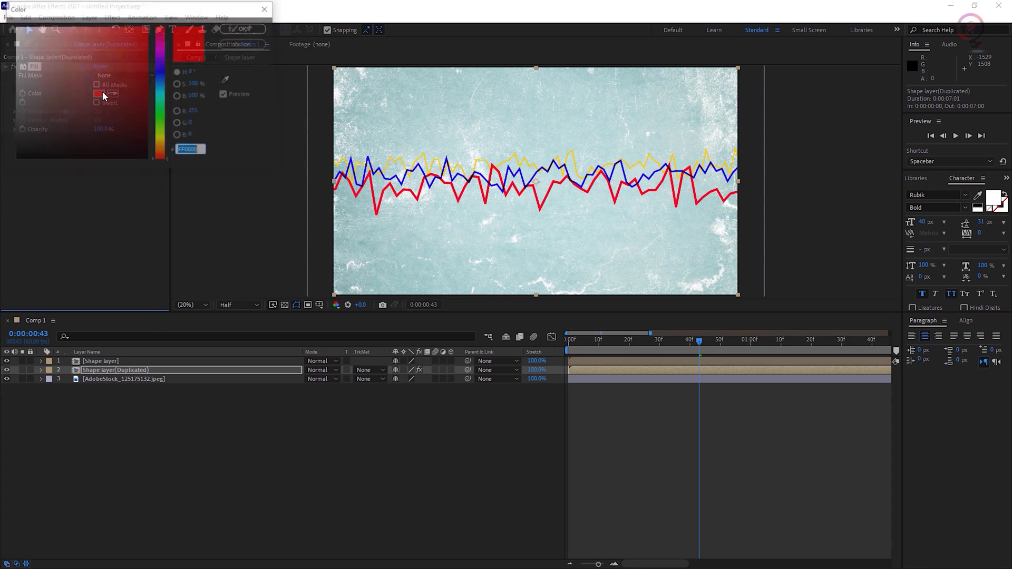
{"action": "left_click", "coordinate": [27, 41]}
{"action": "left_click", "coordinate": [236, 31]}
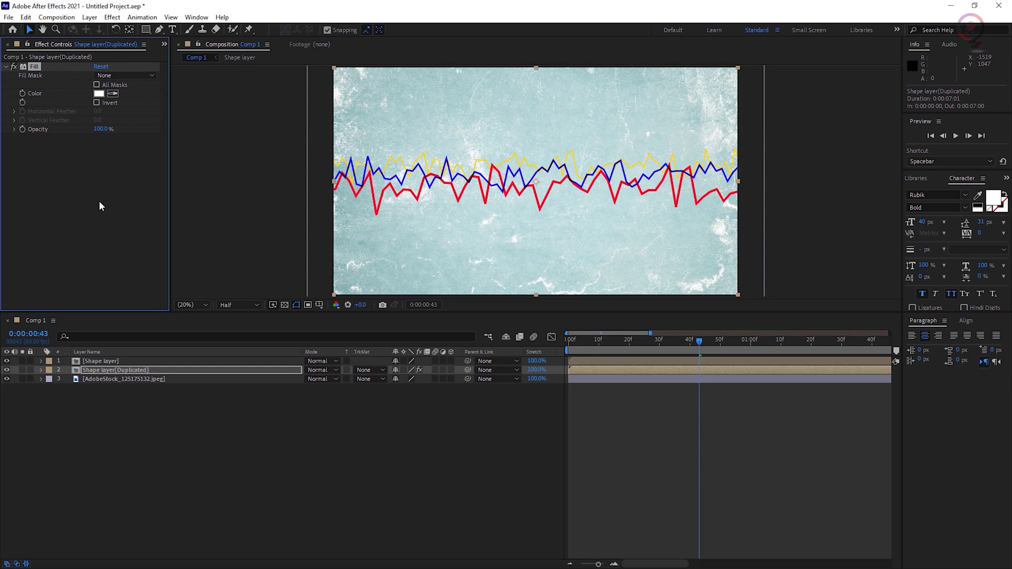
{"action": "left_click", "coordinate": [377, 455]}
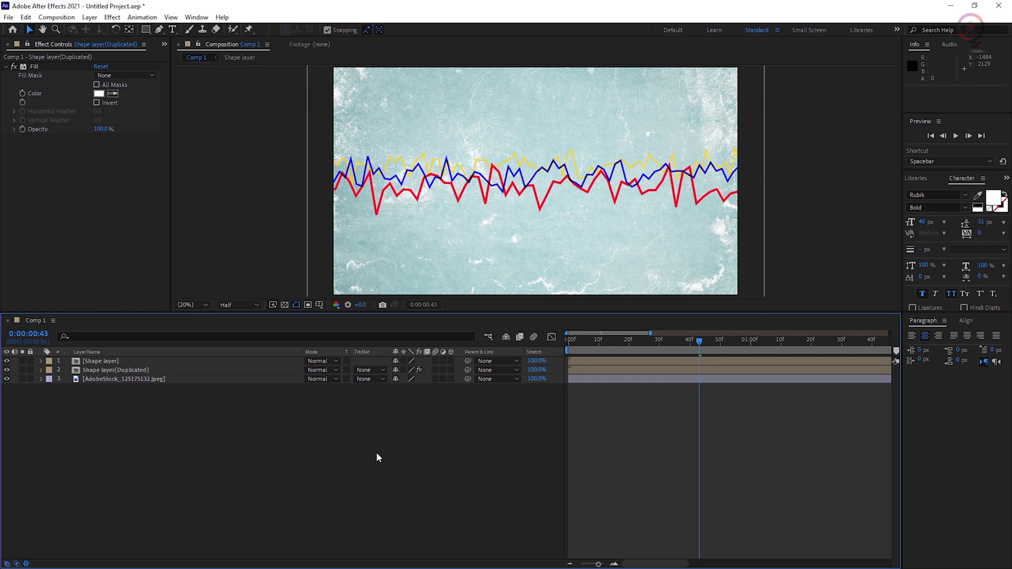
- Switch to File Explorer and import AdobeStock_72749591.psd from the Footage folder as Footage with merged layers
{"action": "key", "text": "ctrl+0"}
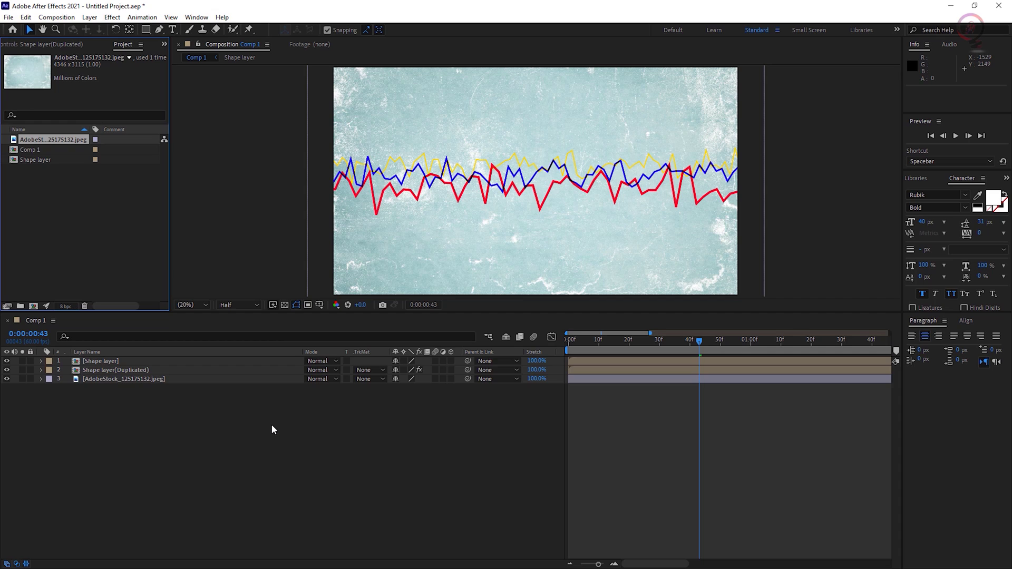
{"action": "key", "text": "alt+Tab"}
{"action": "left_click", "coordinate": [504, 210]}
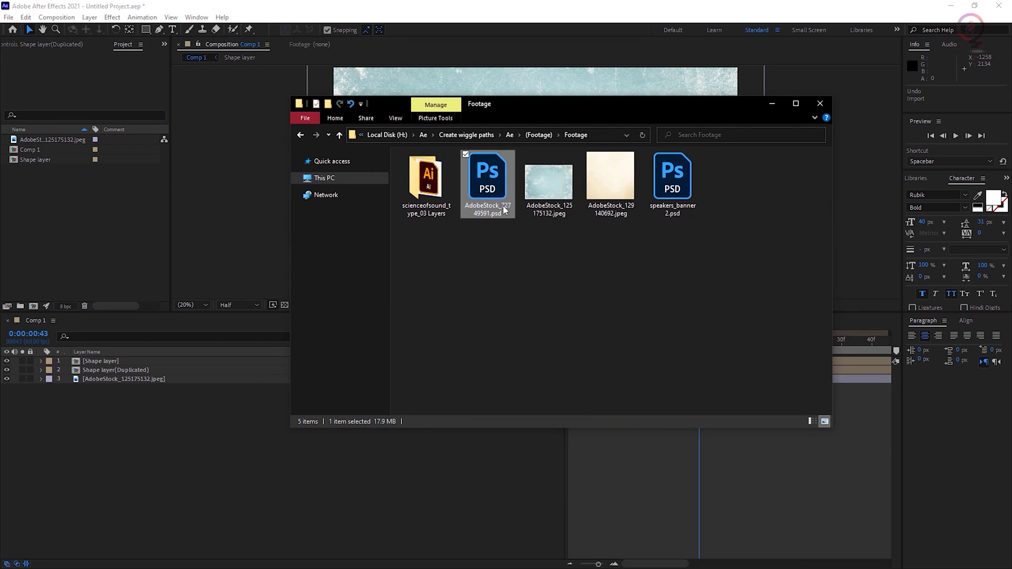
{"action": "left_click_drag", "start_coordinate": [486, 204], "coordinate": [72, 240]}
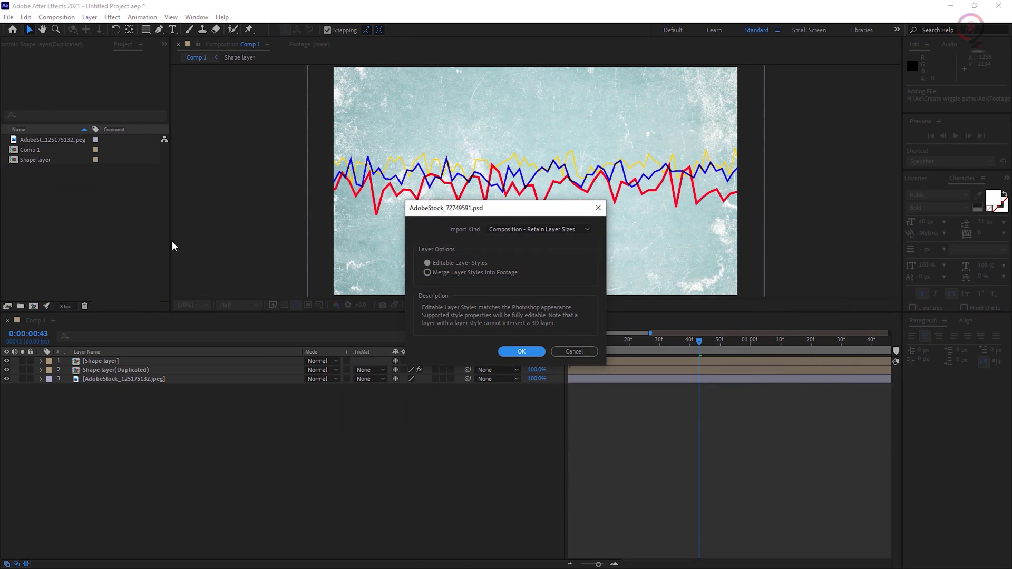
{"action": "left_click", "coordinate": [528, 232]}
{"action": "left_click", "coordinate": [518, 239]}
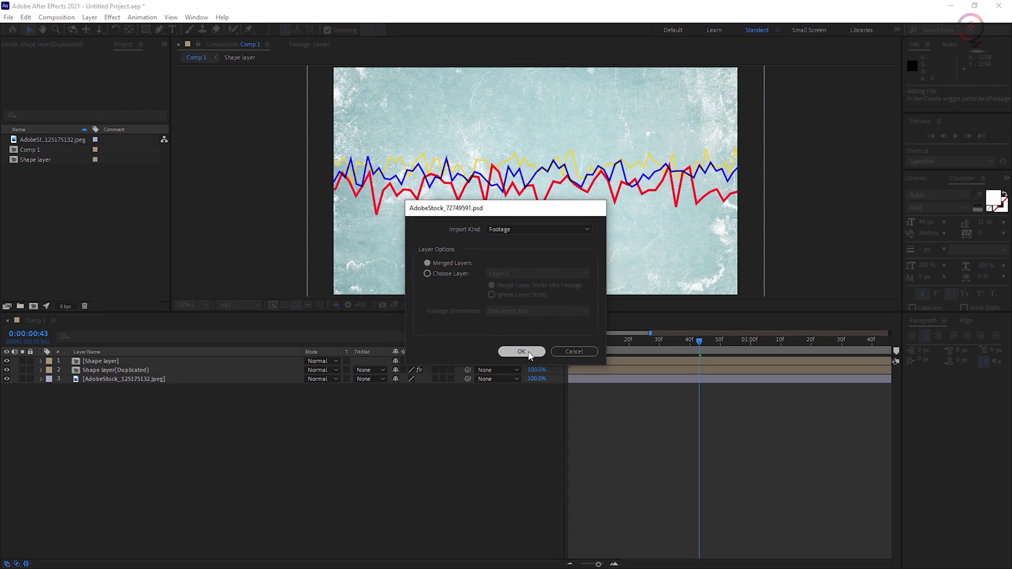
{"action": "left_click", "coordinate": [521, 351]}
- Place AdobeStock_72749591.psd above all layers in Comp 1 and scale it proportionally down to about 52%
{"action": "left_click_drag", "start_coordinate": [20, 152], "coordinate": [115, 358]}
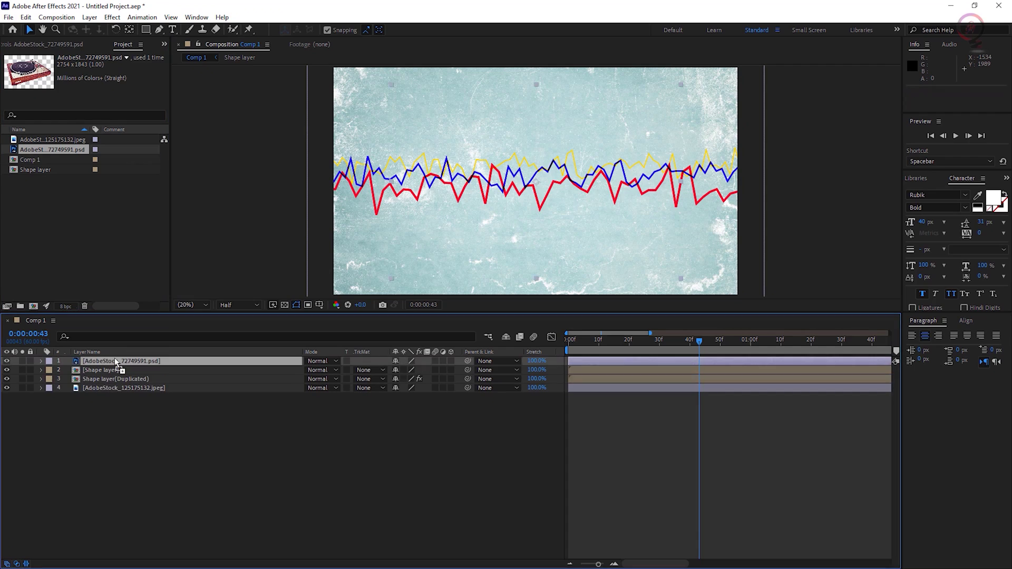
{"action": "left_click_drag", "start_coordinate": [681, 279], "coordinate": [612, 248]}
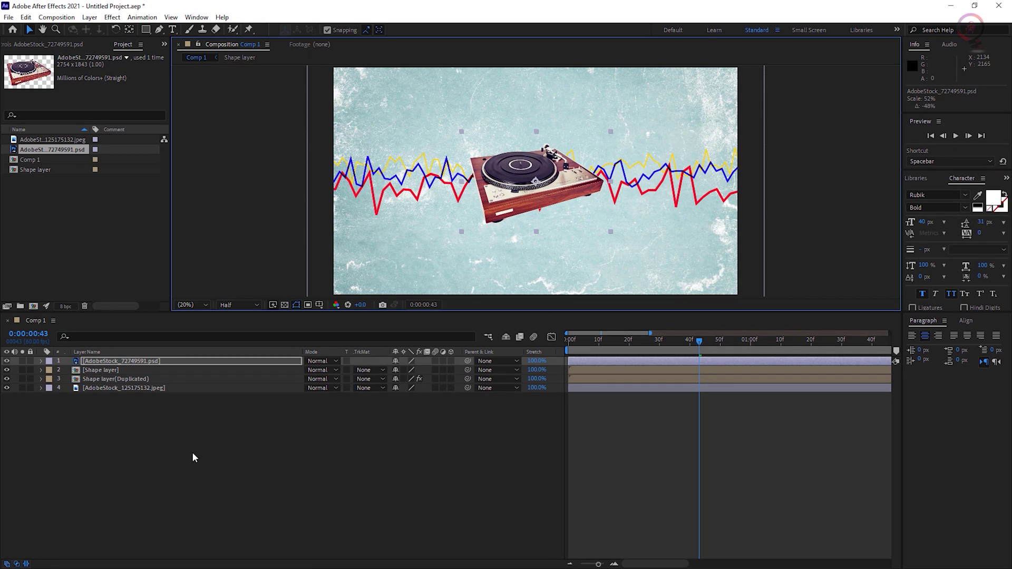
- Apply the Color Correction > Hue/Saturation effect to the turntable PSD layer
{"action": "left_click", "coordinate": [124, 362]}
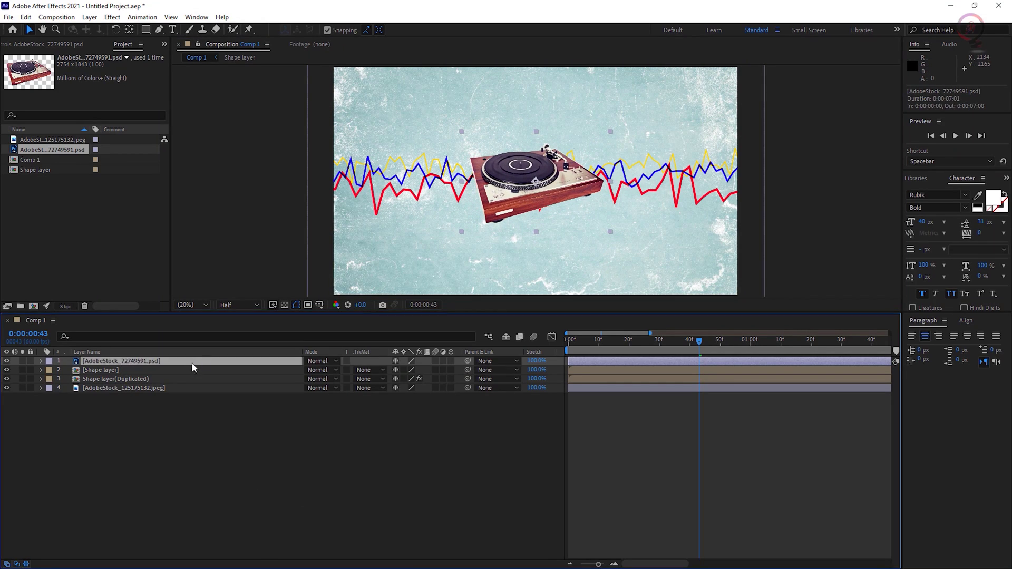
{"action": "left_click", "coordinate": [112, 17]}
{"action": "mouse_move", "coordinate": [221, 138]}
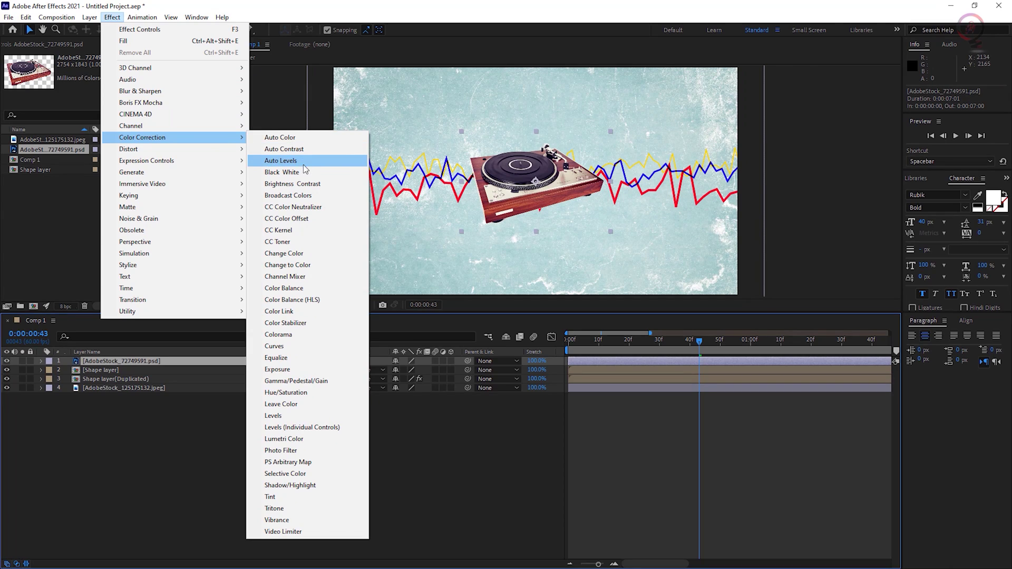
{"action": "left_click", "coordinate": [293, 392]}
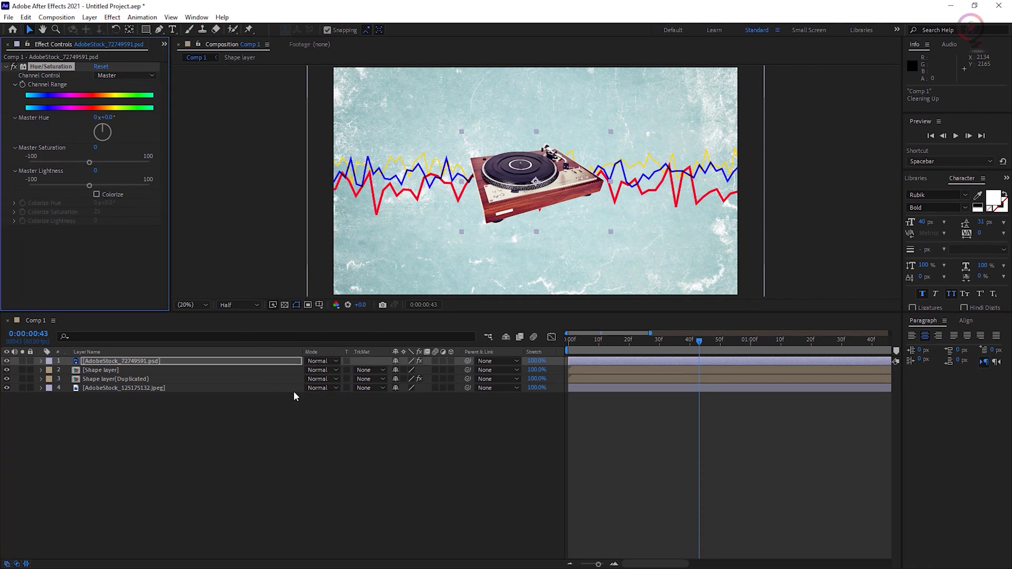
{"action": "left_click", "coordinate": [248, 434]}
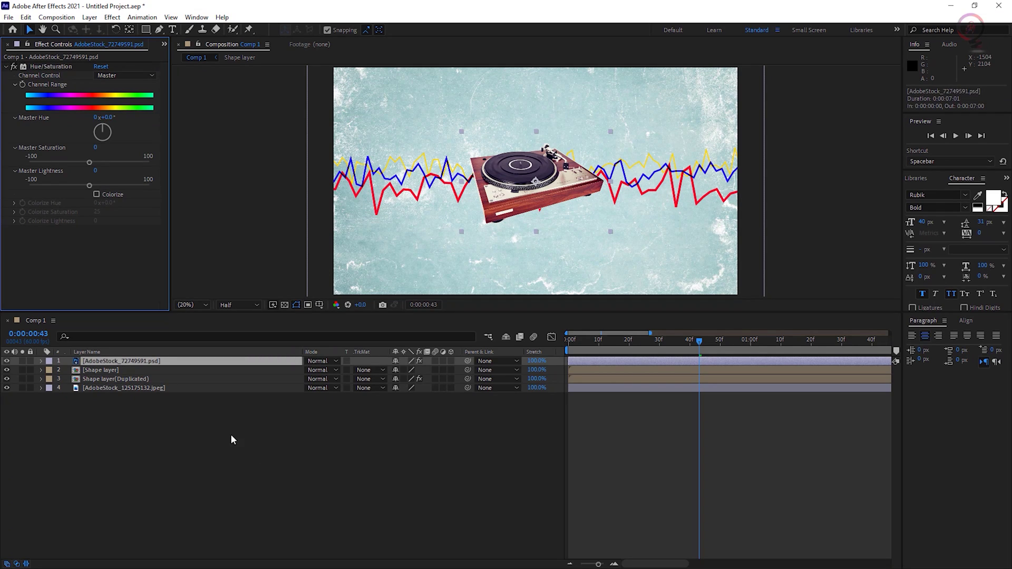
- Turn on Colorize for the turntable's Hue/Saturation effect, with Colorize Saturation 20 and Colorize Lightness 5
{"action": "left_click", "coordinate": [97, 194]}
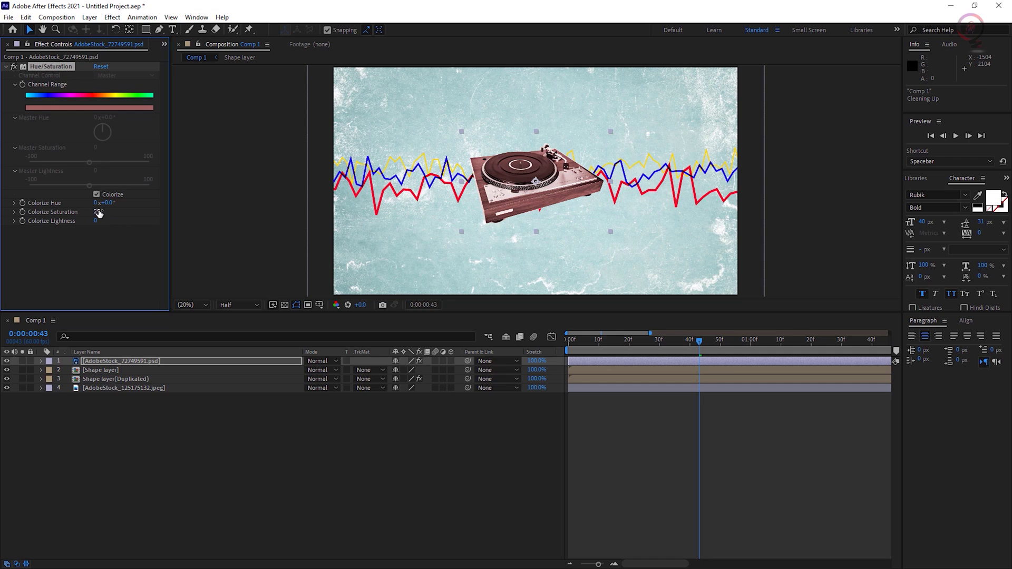
{"action": "left_click_drag", "start_coordinate": [98, 211], "coordinate": [92, 210]}
{"action": "left_click", "coordinate": [96, 212]}
{"action": "type", "text": "20"}
{"action": "key", "text": "Return"}
{"action": "left_click", "coordinate": [96, 221]}
{"action": "type", "text": "-5"}
{"action": "key", "text": "Return"}
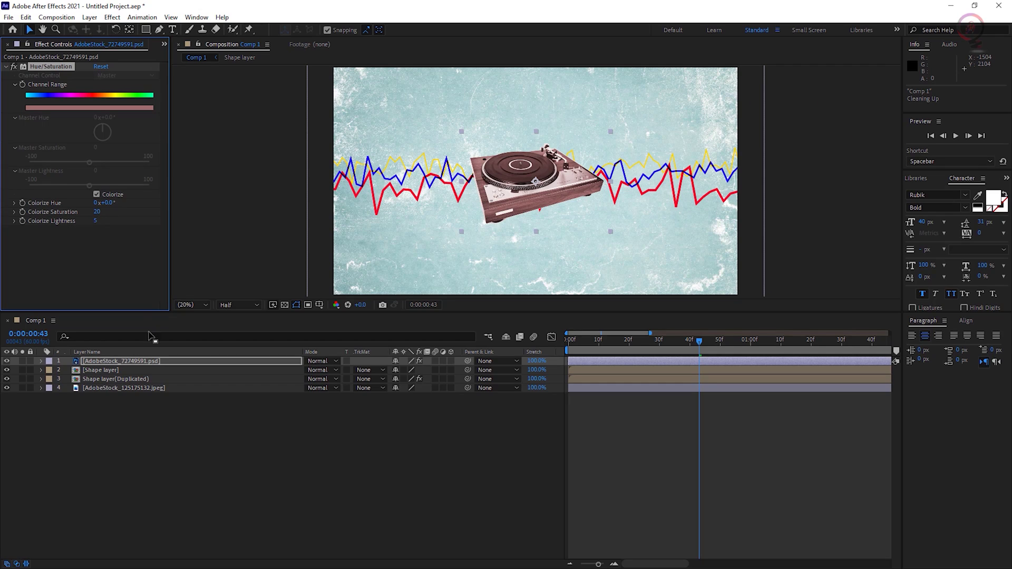
- Reveal the turntable layer's Transform properties and add a Scale keyframe at frame 20
{"action": "left_click", "coordinate": [214, 364]}
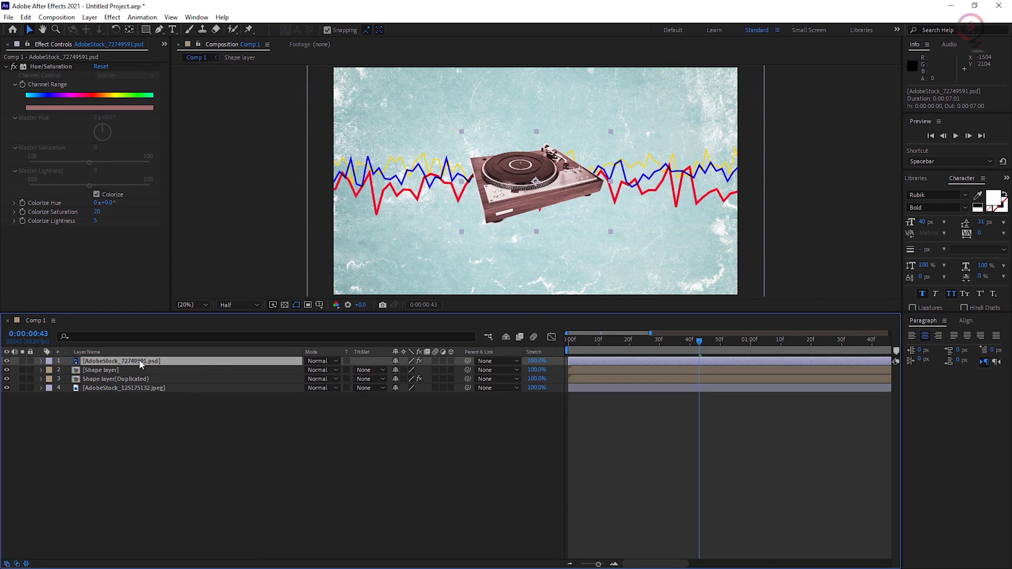
{"action": "left_click", "coordinate": [42, 362]}
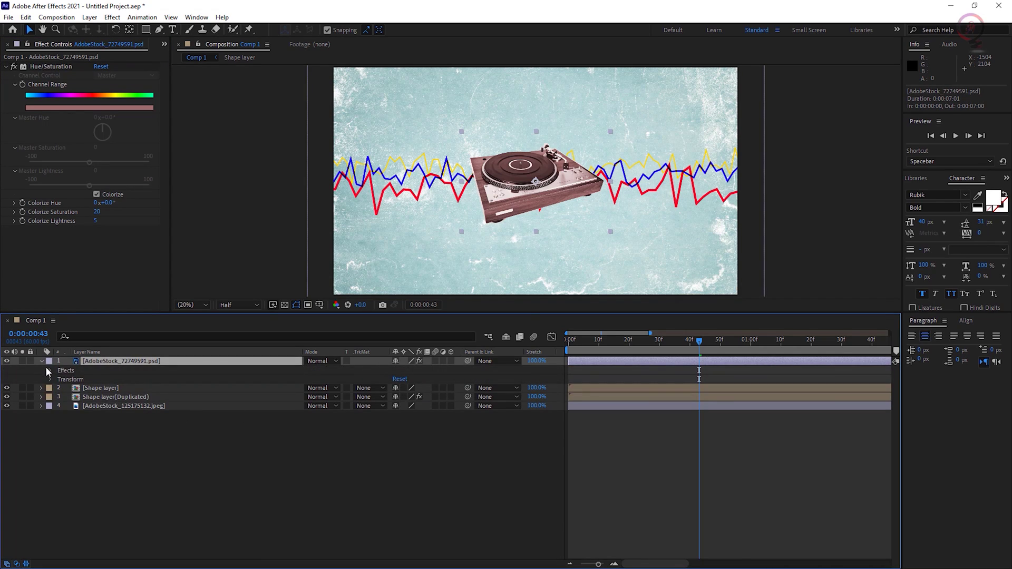
{"action": "left_click", "coordinate": [50, 379]}
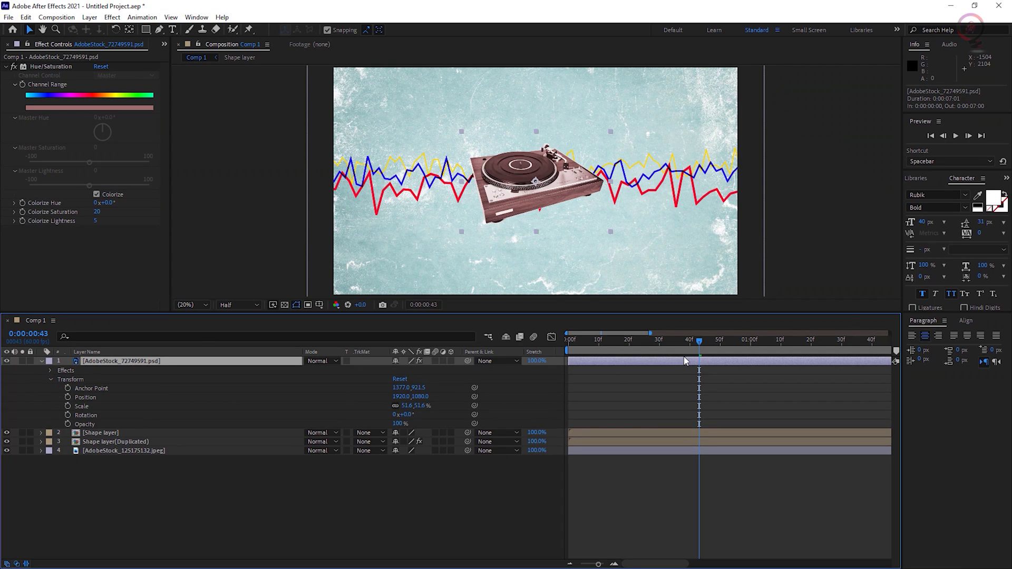
{"action": "left_click_drag", "start_coordinate": [700, 342], "coordinate": [629, 342]}
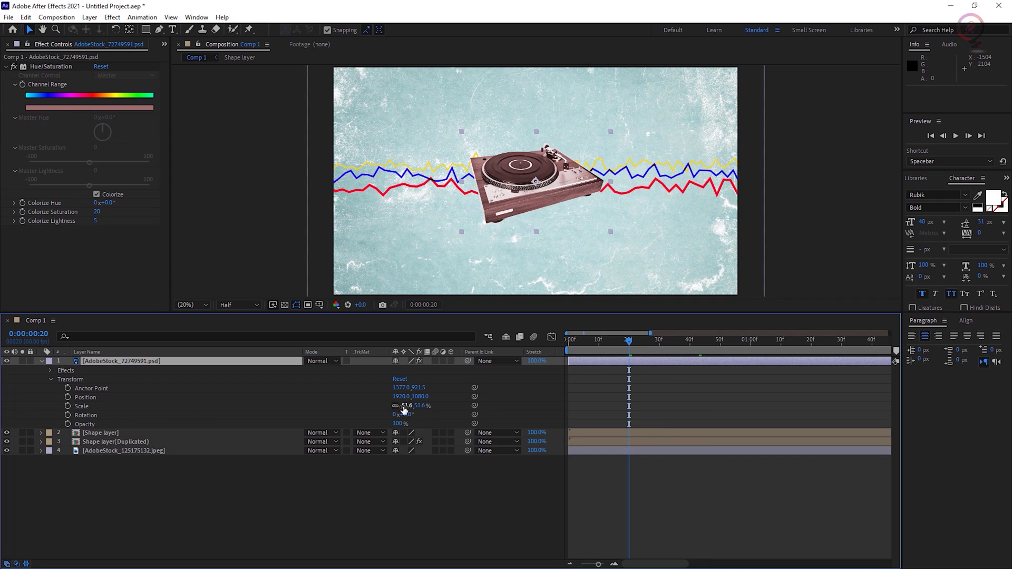
{"action": "left_click", "coordinate": [68, 406]}
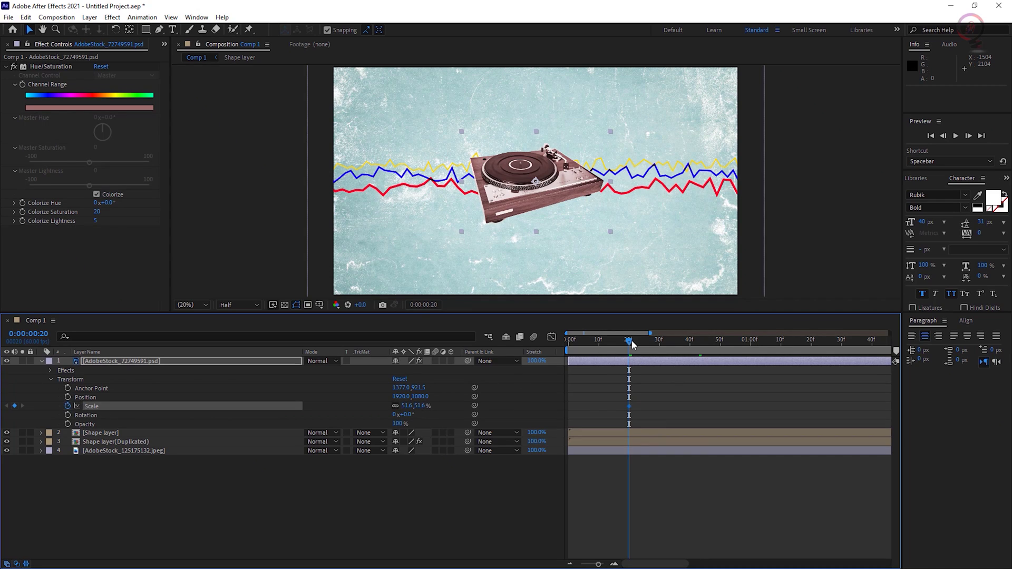
- Set the turntable layer's Scale to 0% at frame 0
{"action": "left_click_drag", "start_coordinate": [630, 342], "coordinate": [555, 346]}
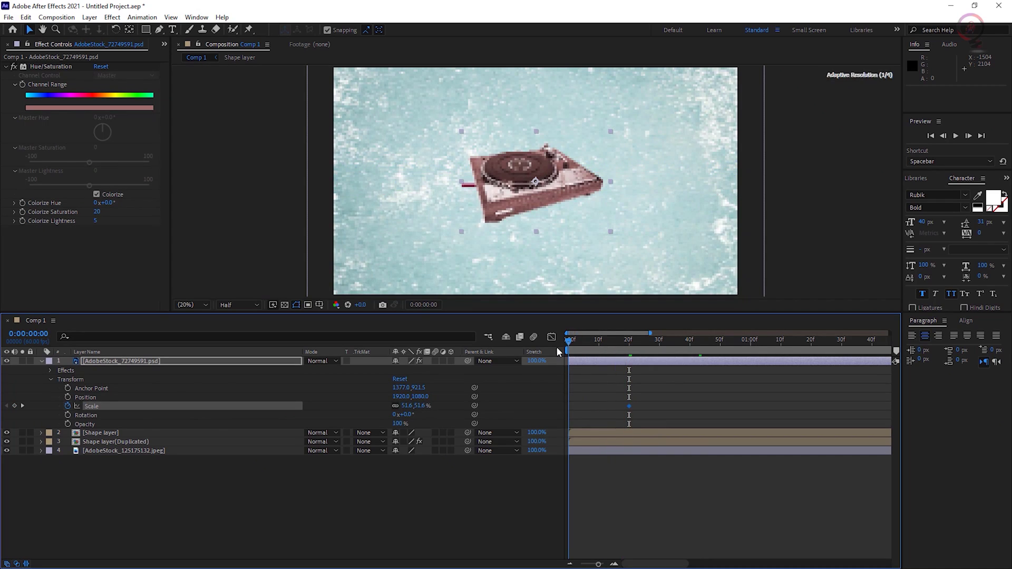
{"action": "left_click", "coordinate": [408, 406]}
{"action": "type", "text": "0"}
{"action": "key", "text": "Return"}
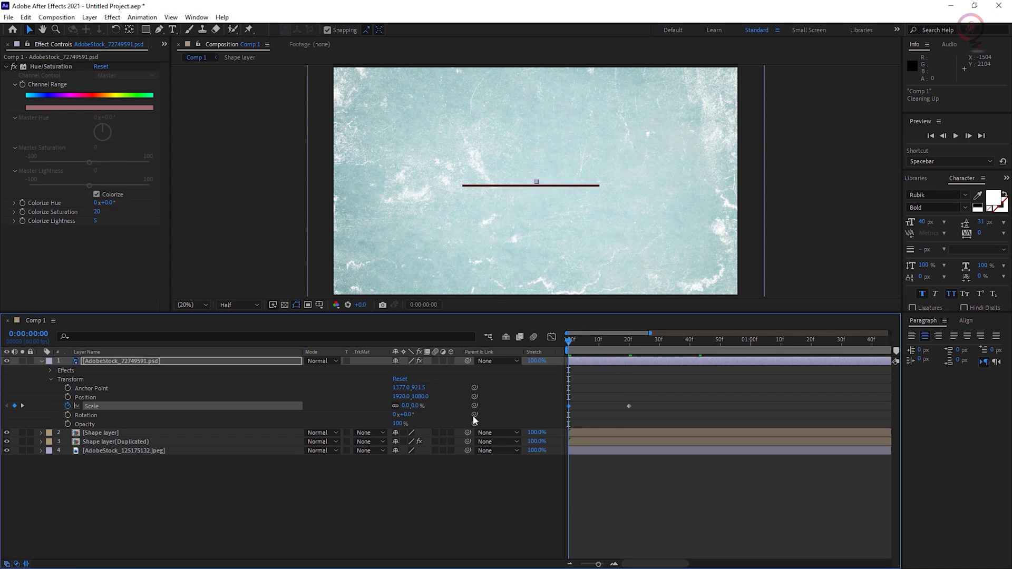
- Preview the turntable scaling up with the wiggling lines, replaying the animation from frame 0
{"action": "key", "text": "space"}
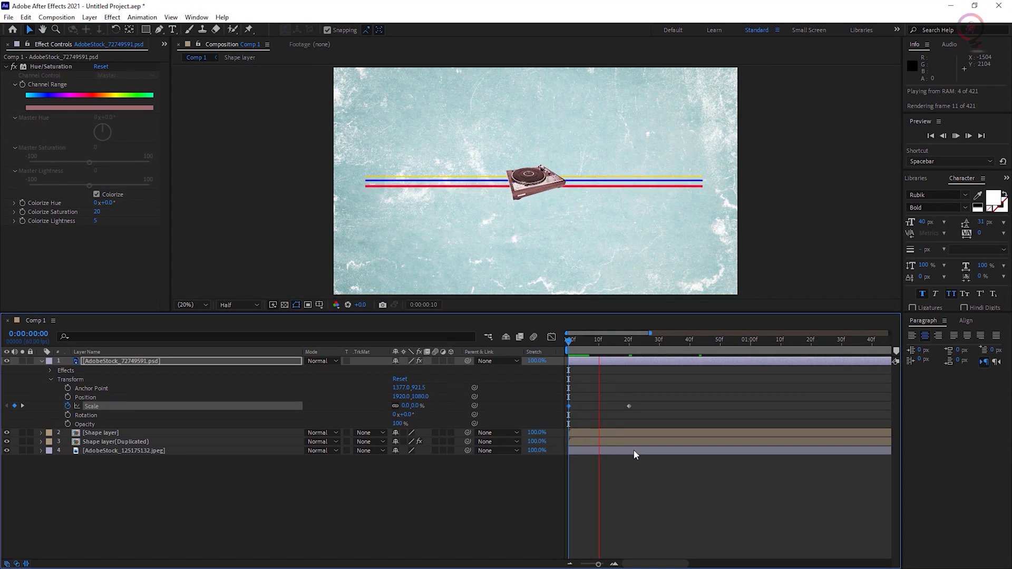
{"action": "left_click", "coordinate": [648, 343]}
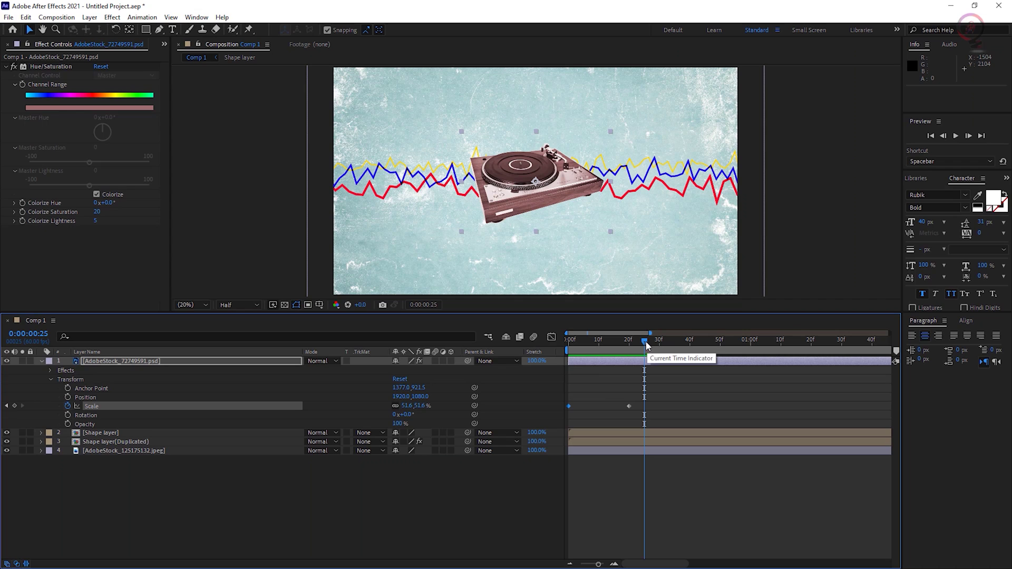
{"action": "left_click_drag", "start_coordinate": [648, 344], "coordinate": [570, 343]}
{"action": "key", "text": "space"}
{"action": "key", "text": "space"}
{"action": "key", "text": "space"}
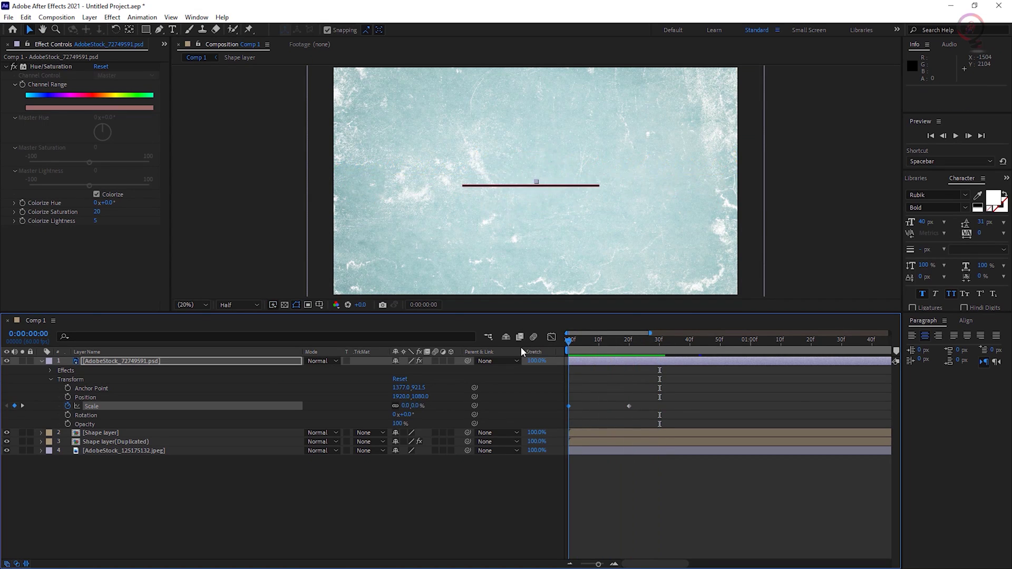
{"action": "key", "text": "space"}
- Apply Easy Ease to both of the turntable layer's Scale keyframes and collapse its properties
{"action": "left_click_drag", "start_coordinate": [676, 340], "coordinate": [633, 352]}
{"action": "left_click_drag", "start_coordinate": [638, 407], "coordinate": [573, 409]}
{"action": "left_click", "coordinate": [629, 406]}
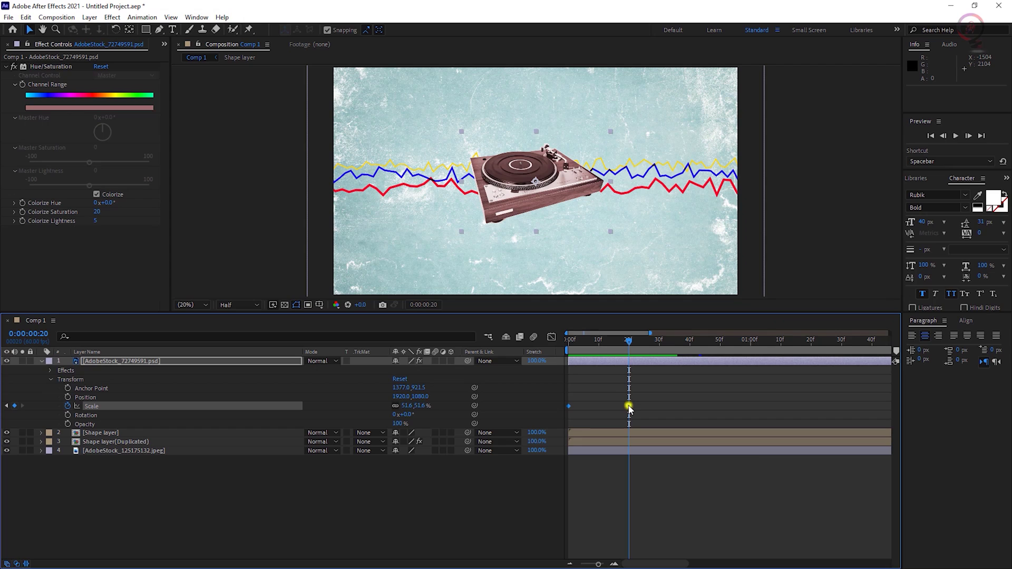
{"action": "right_click", "coordinate": [629, 409]}
{"action": "mouse_move", "coordinate": [680, 536]}
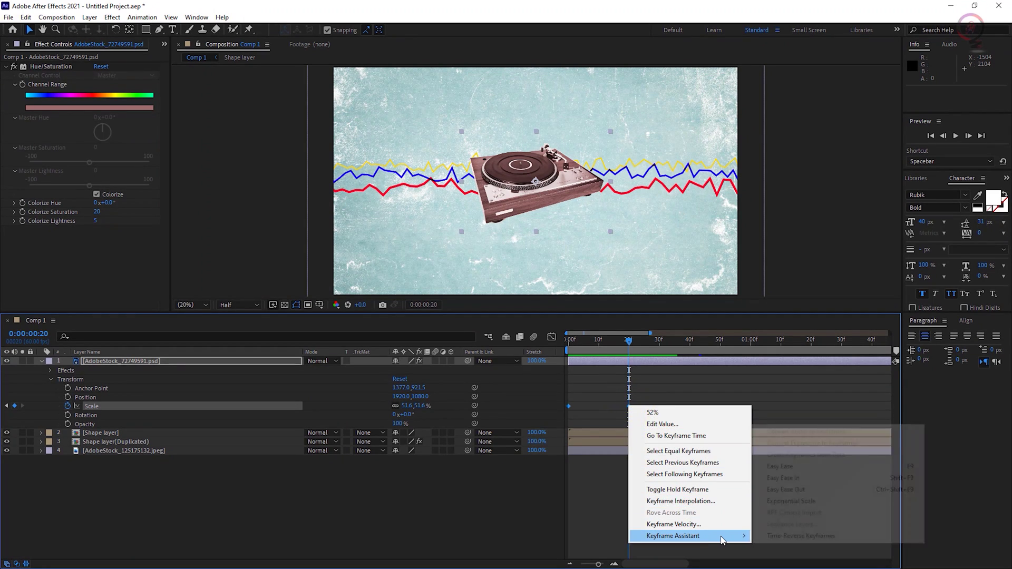
{"action": "left_click", "coordinate": [790, 467]}
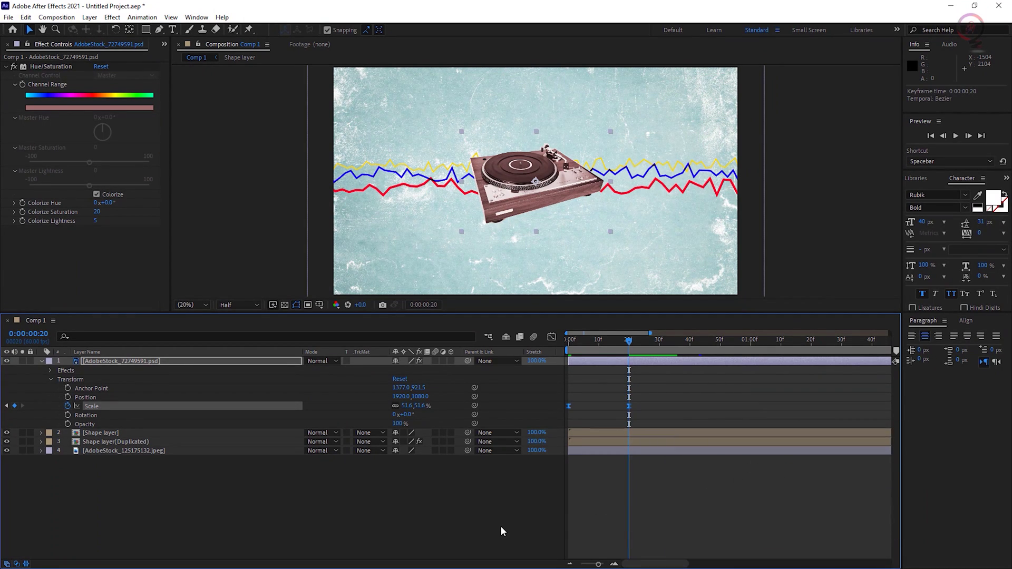
{"action": "left_click", "coordinate": [42, 362]}
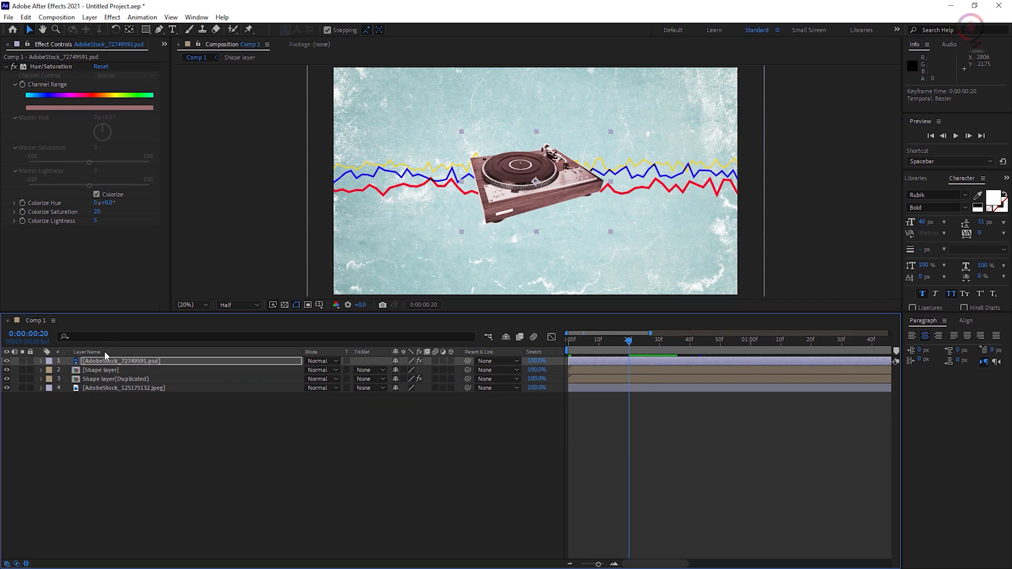
- Import AdobeStock_129140692.jpeg from the footage folder and place it in Comp 1 directly below the turntable layer
{"action": "left_click", "coordinate": [165, 43]}
{"action": "left_click", "coordinate": [189, 69]}
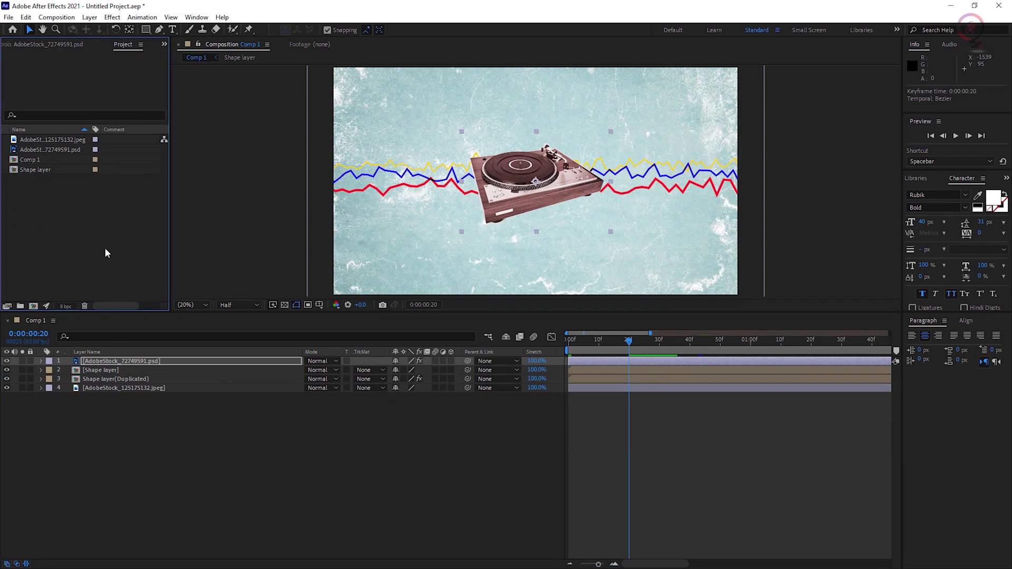
{"action": "key", "text": "alt+Tab"}
{"action": "left_click_drag", "start_coordinate": [610, 174], "coordinate": [95, 253]}
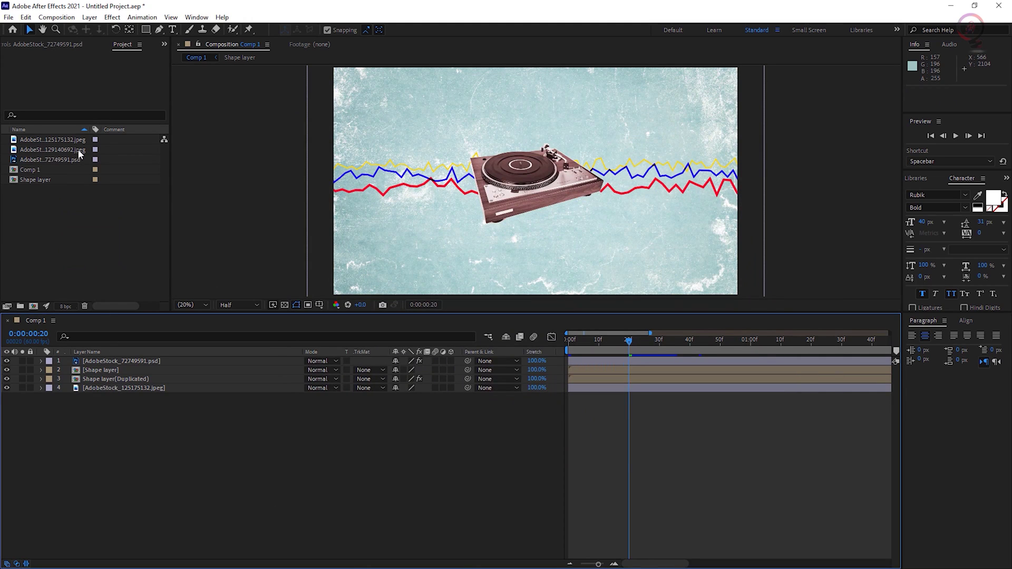
{"action": "left_click_drag", "start_coordinate": [77, 150], "coordinate": [128, 368]}
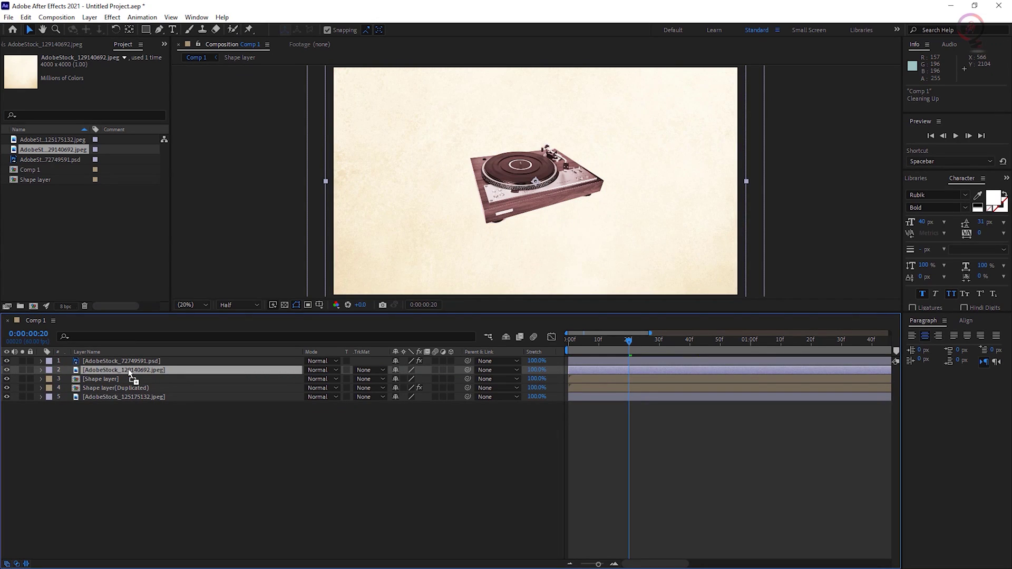
- Set the paper texture layer's blending mode to Multiply and move it directly above the AdobeStock_125175132.jpeg background
{"action": "left_click", "coordinate": [321, 361]}
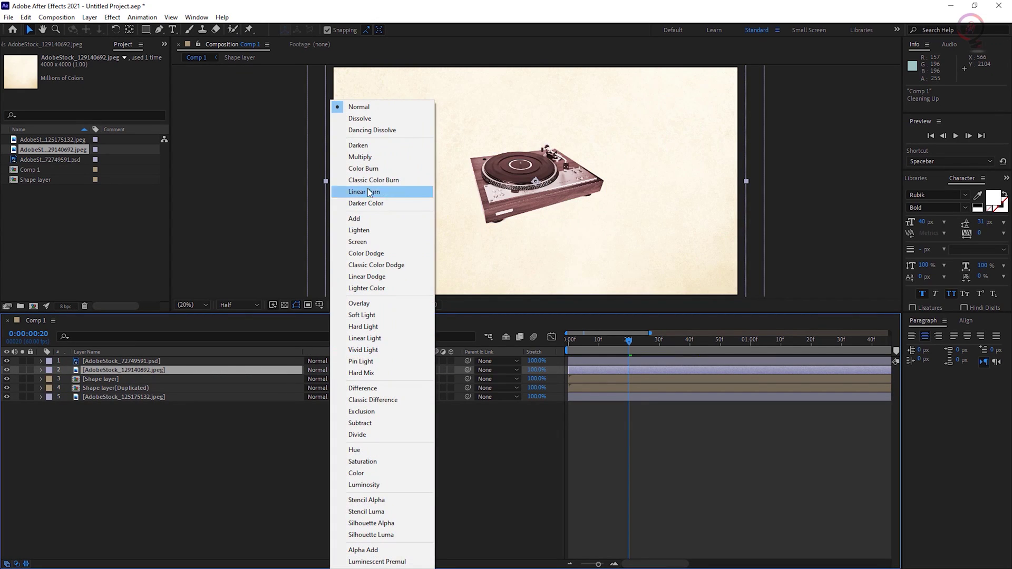
{"action": "left_click", "coordinate": [373, 157]}
{"action": "left_click_drag", "start_coordinate": [93, 372], "coordinate": [89, 389]}
{"action": "left_click", "coordinate": [111, 397]}
{"action": "left_click", "coordinate": [106, 391], "text": "shift"}
{"action": "left_click", "coordinate": [140, 421]}
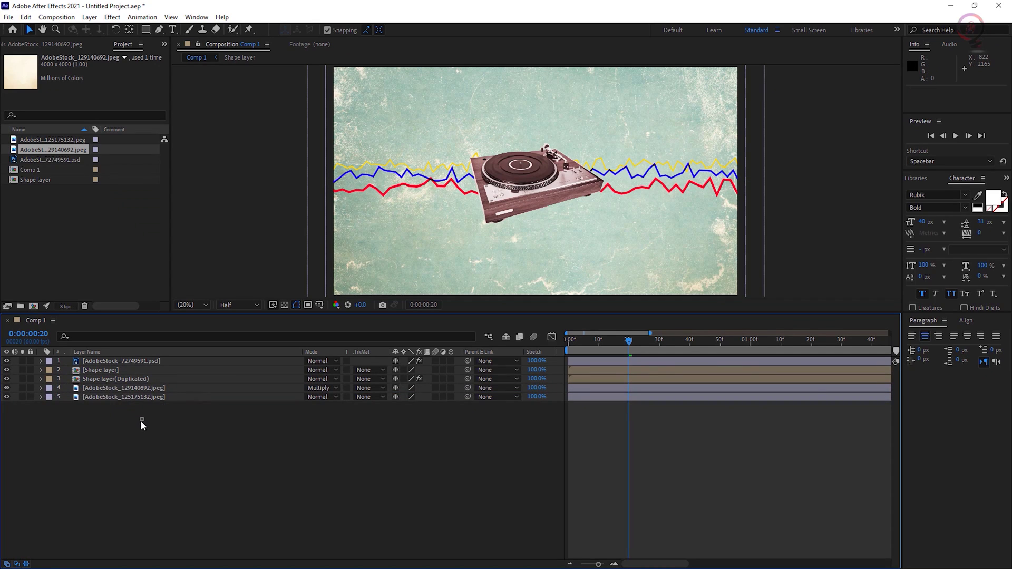
- Save the project as "Create wiggle paths" in the Ae folder
{"action": "left_click", "coordinate": [8, 17]}
{"action": "mouse_move", "coordinate": [39, 112]}
{"action": "left_click", "coordinate": [220, 111]}
{"action": "type", "text": "Creart"}
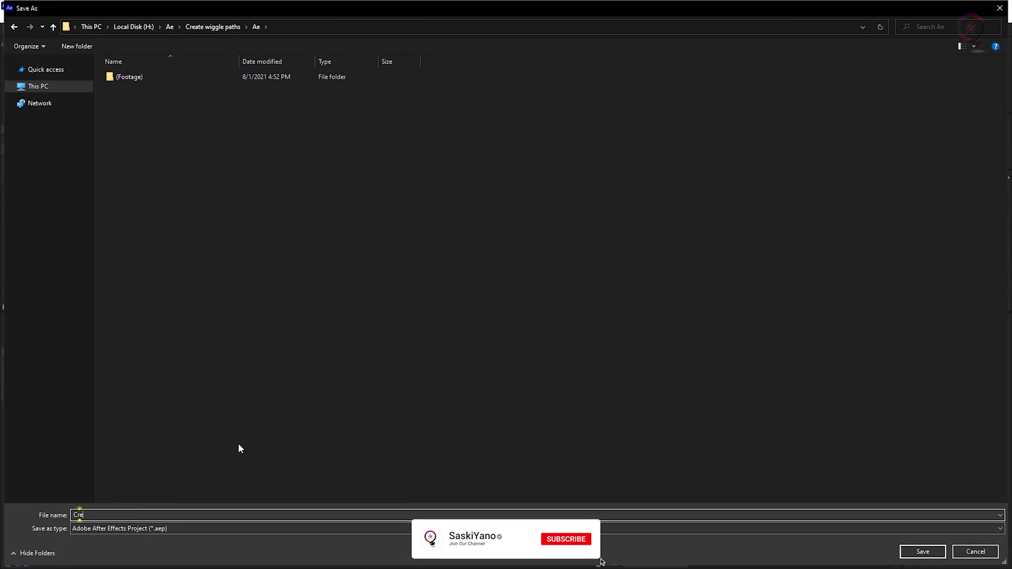
{"action": "key", "text": "BackSpace"}
{"action": "key", "text": "BackSpace"}
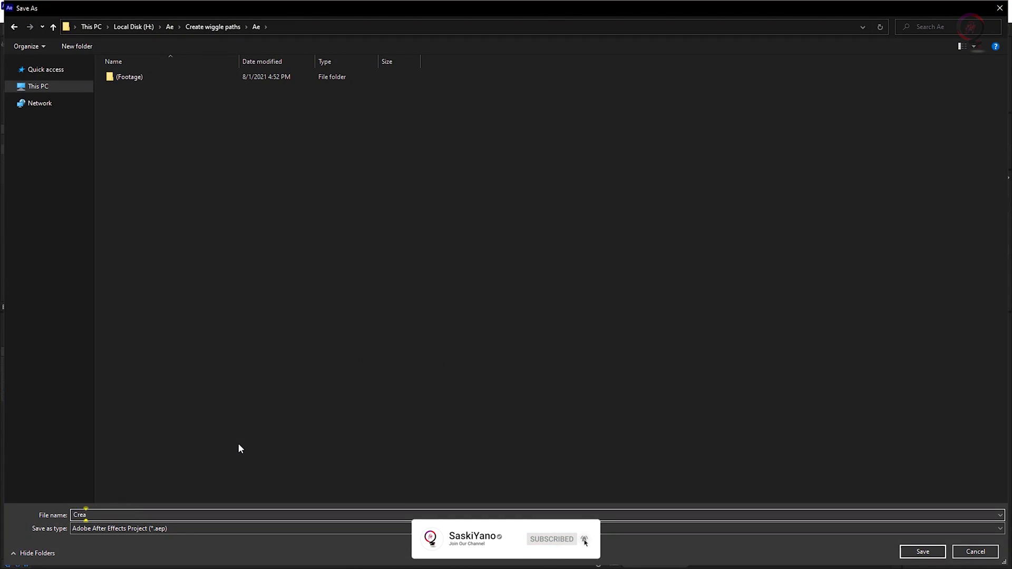
{"action": "type", "text": "te wiggle p"}
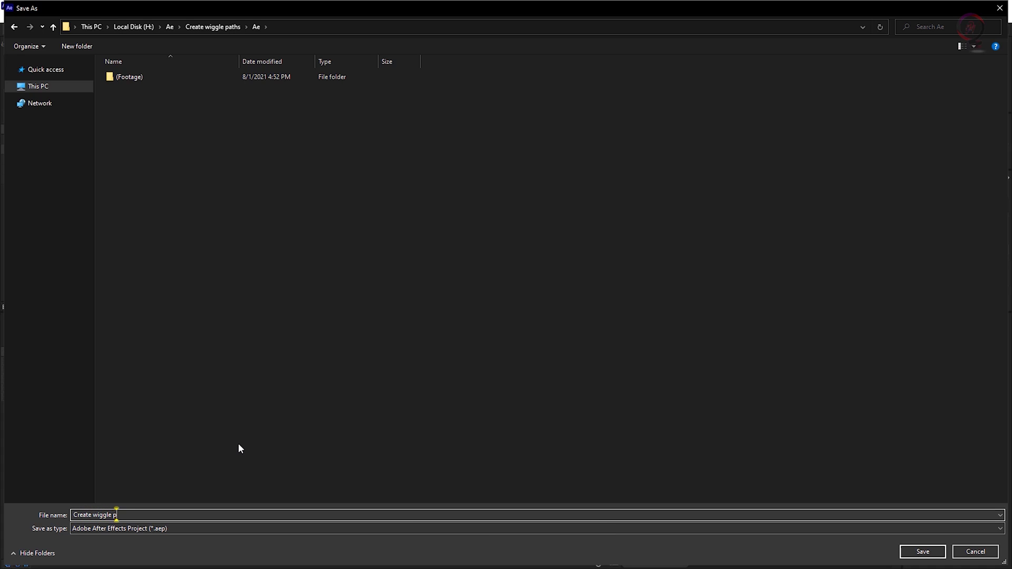
{"action": "type", "text": "aths"}
{"action": "key", "text": "Return"}
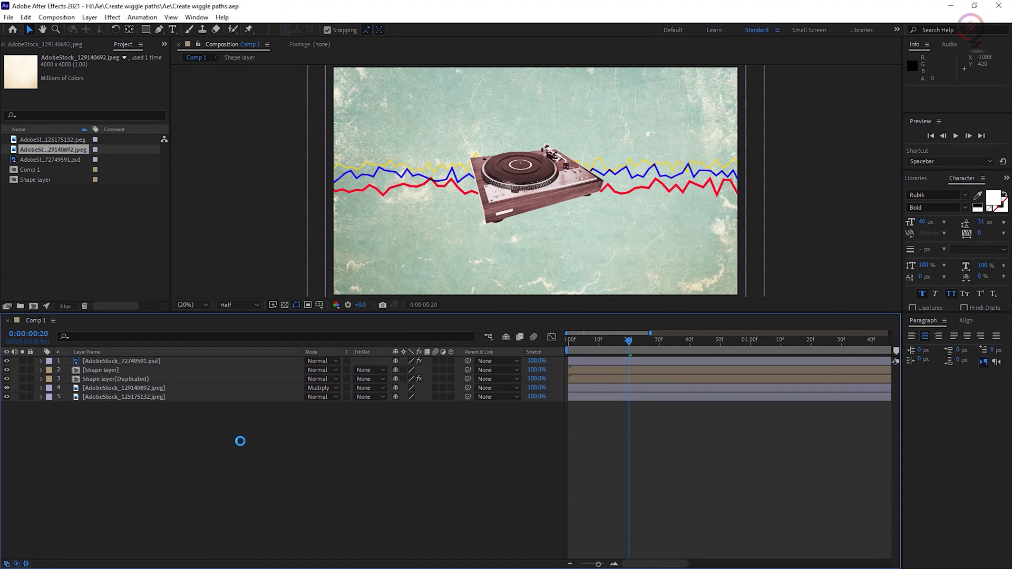
- Import scienceofsound_type_03.ai as footage with merged layers and add it as the top layer of Comp 1
{"action": "key", "text": "alt+Tab"}
{"action": "double_click", "coordinate": [427, 202]}
{"action": "left_click_drag", "start_coordinate": [438, 168], "coordinate": [52, 266]}
{"action": "left_click", "coordinate": [124, 113]}
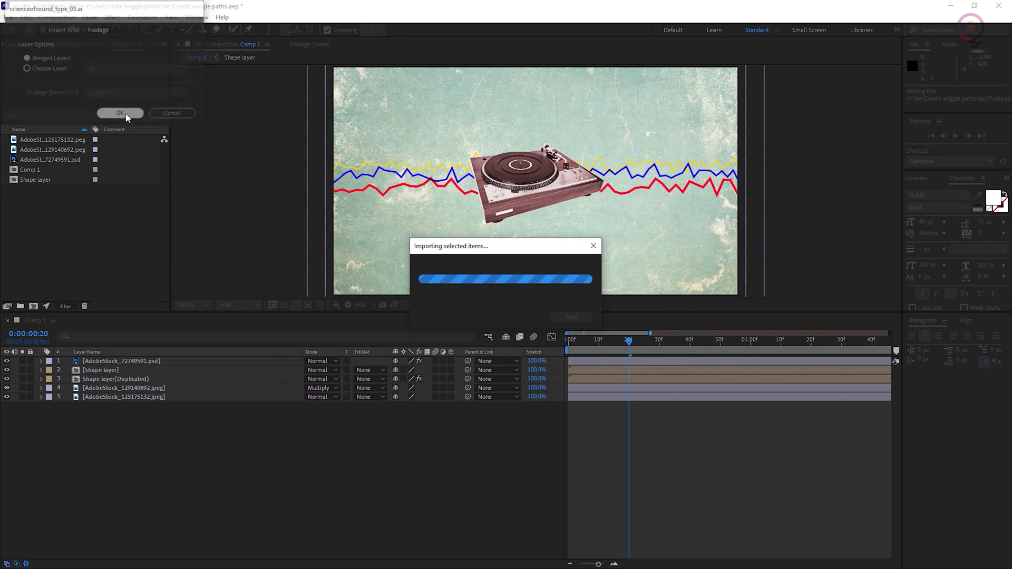
{"action": "left_click_drag", "start_coordinate": [33, 183], "coordinate": [103, 360]}
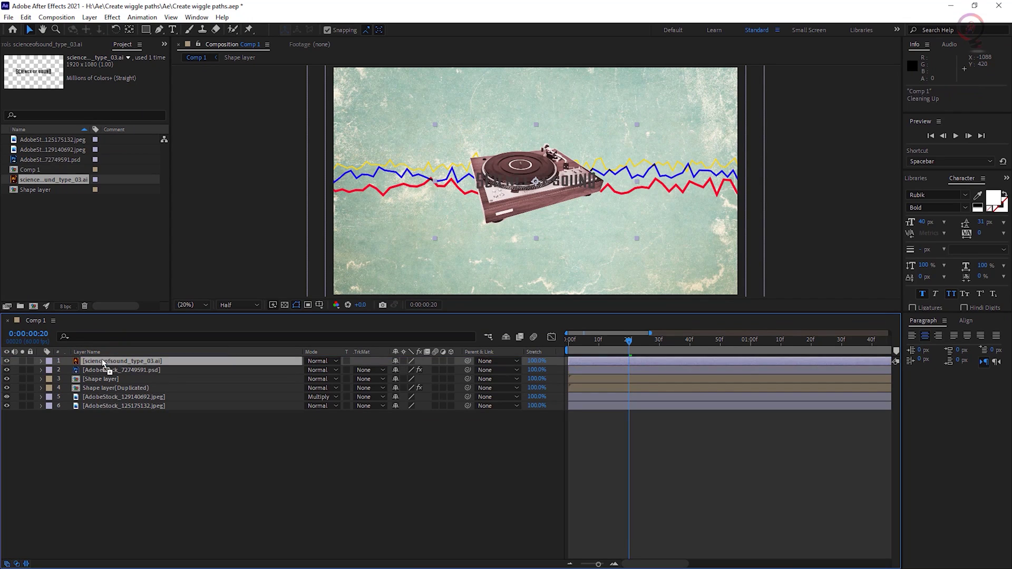
- Enlarge the Science of Sound title to about 250%, move it above the turntable, and place its layer below Shape layer(Duplicated)
{"action": "left_click_drag", "start_coordinate": [638, 239], "coordinate": [789, 338]}
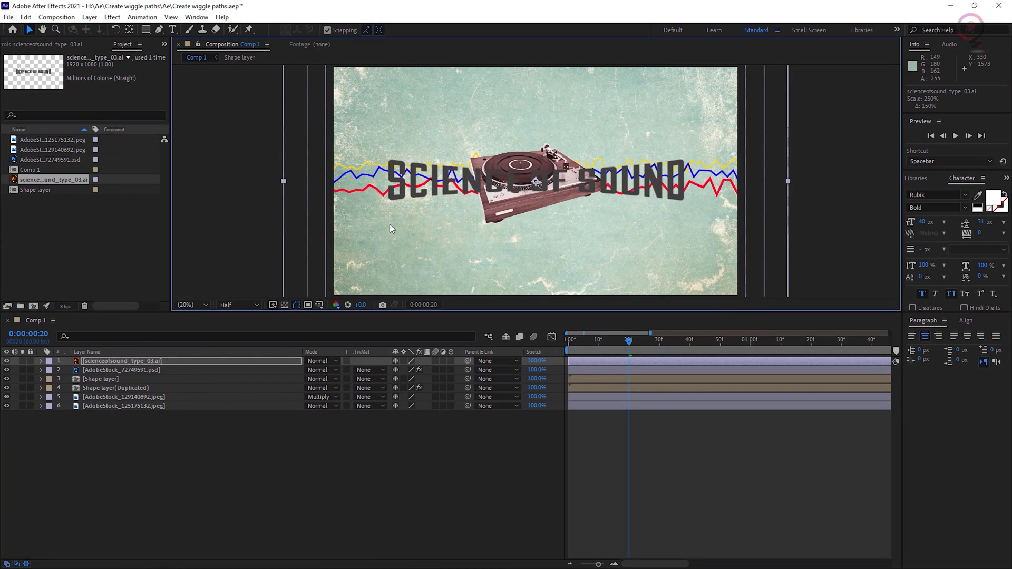
{"action": "left_click_drag", "start_coordinate": [515, 168], "coordinate": [512, 123]}
{"action": "left_click_drag", "start_coordinate": [132, 362], "coordinate": [131, 390]}
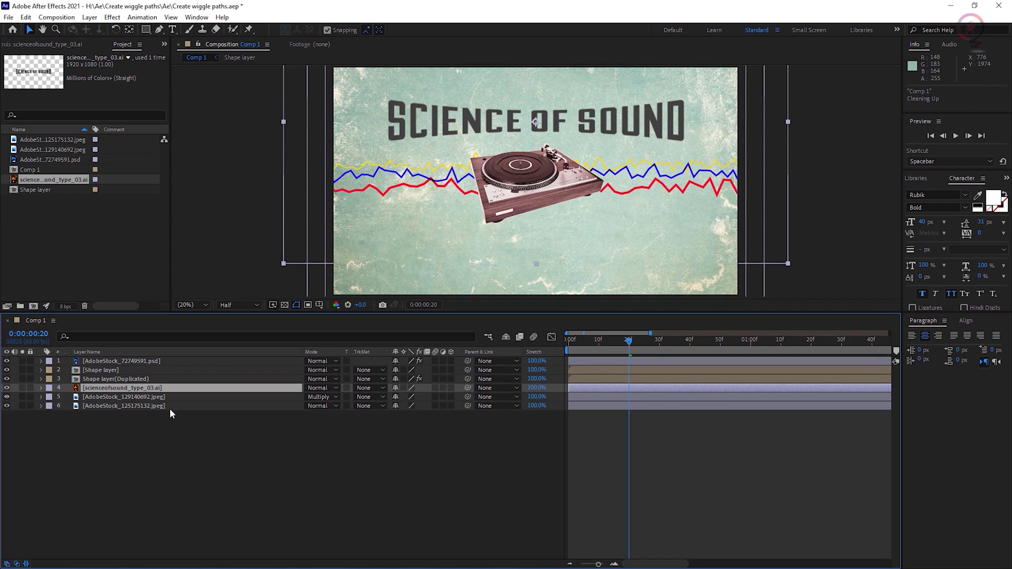
- Preview the animation briefly, and add a Scale keyframe to the title layer at frame 20
{"action": "key", "text": "space"}
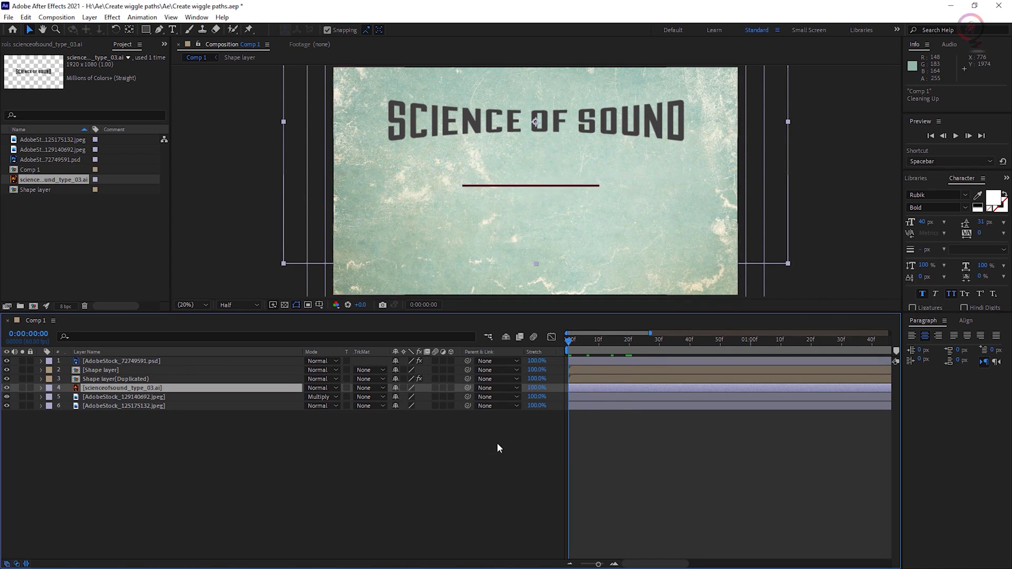
{"action": "key", "text": "space"}
{"action": "left_click_drag", "start_coordinate": [583, 351], "coordinate": [628, 353]}
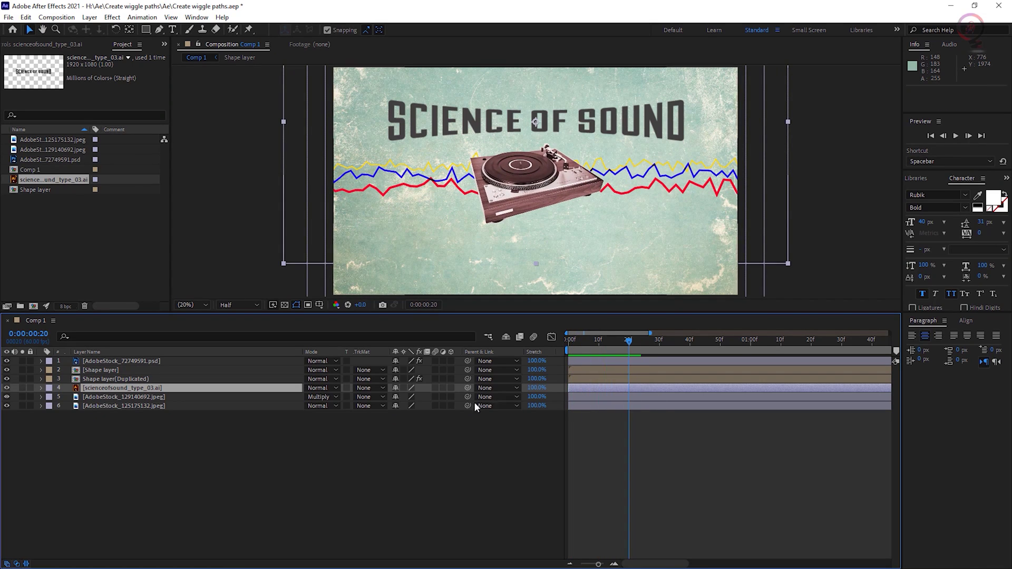
{"action": "left_click", "coordinate": [41, 388]}
{"action": "left_click", "coordinate": [51, 398]}
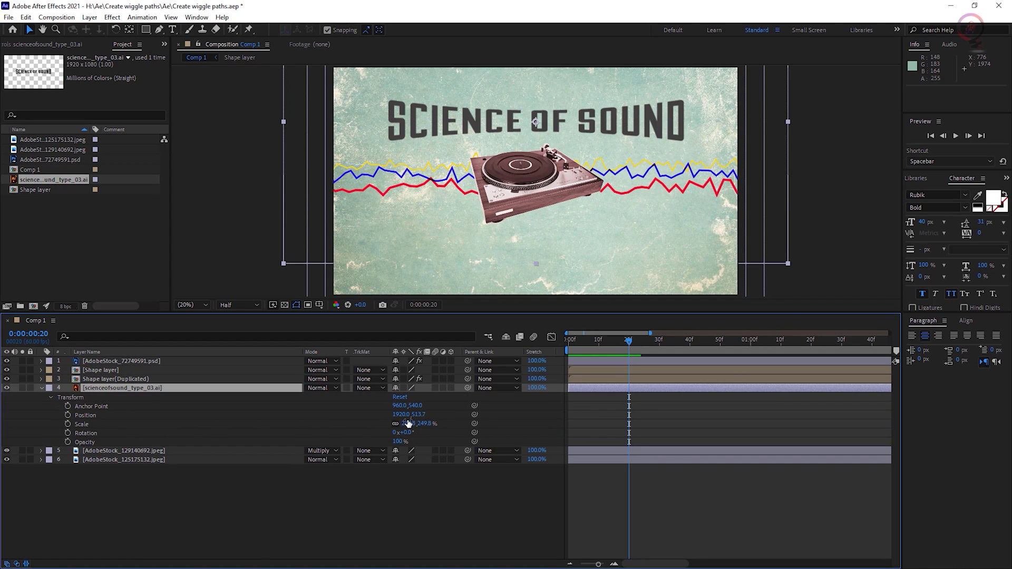
{"action": "left_click", "coordinate": [68, 423]}
- Set the title layer's Scale to 0% at frame 0
{"action": "left_click_drag", "start_coordinate": [629, 345], "coordinate": [562, 342]}
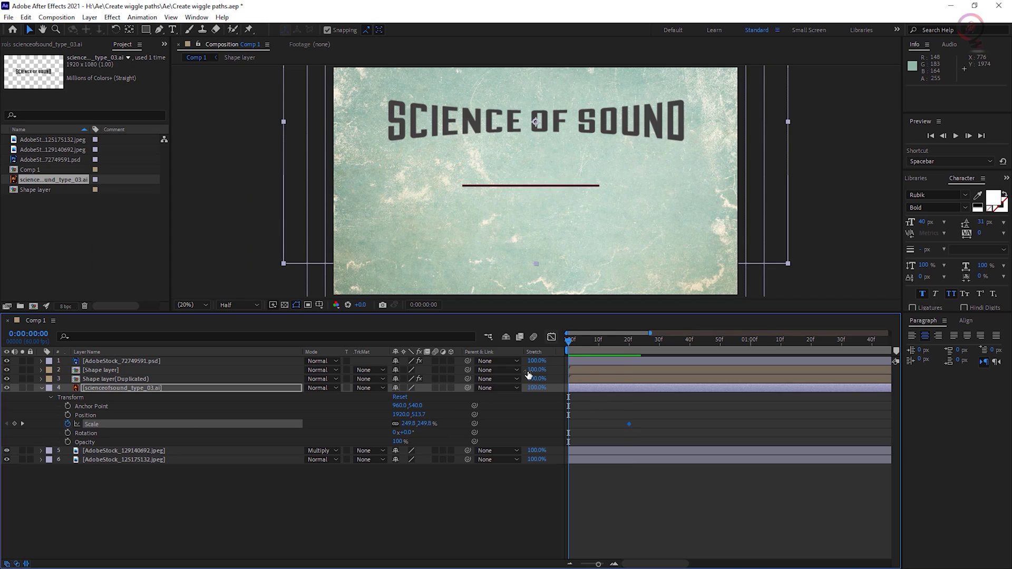
{"action": "left_click", "coordinate": [409, 423]}
{"action": "type", "text": "0"}
{"action": "key", "text": "Return"}
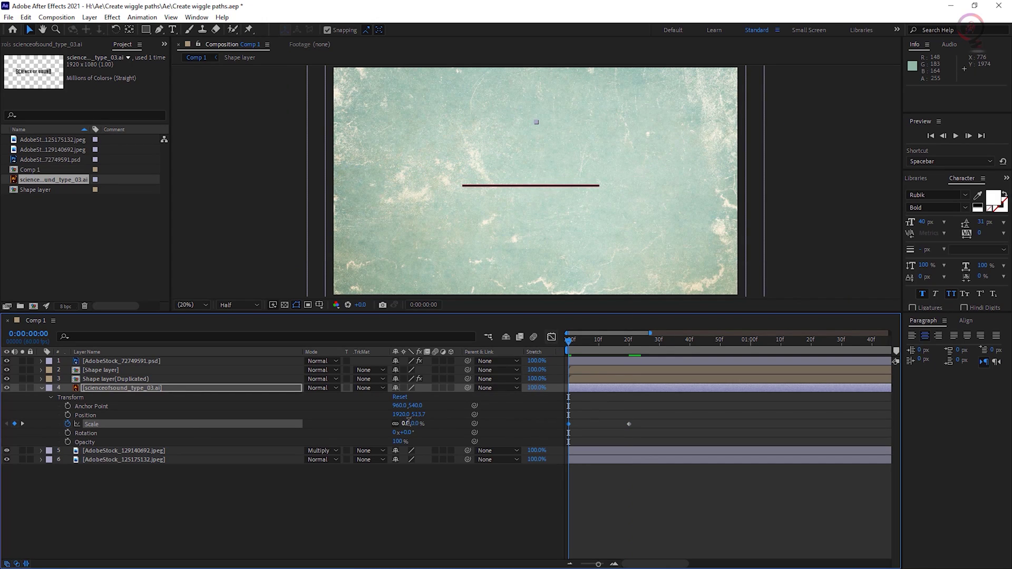
- Apply Easy Ease to the title's two Scale keyframes, preview the animation, and collapse the layer's properties
{"action": "right_click", "coordinate": [629, 424]}
{"action": "mouse_move", "coordinate": [685, 553]}
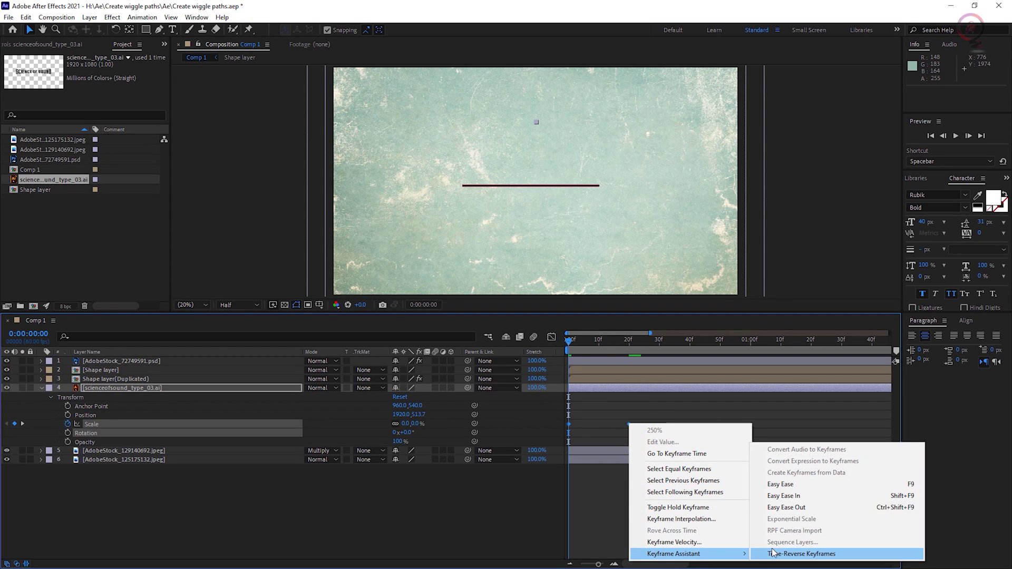
{"action": "left_click", "coordinate": [798, 483]}
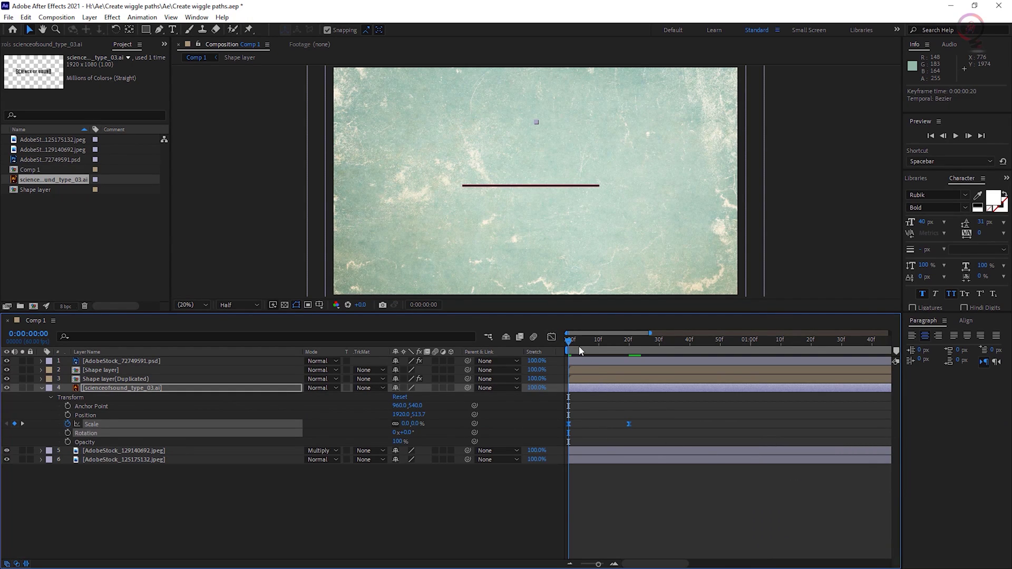
{"action": "key", "text": "space"}
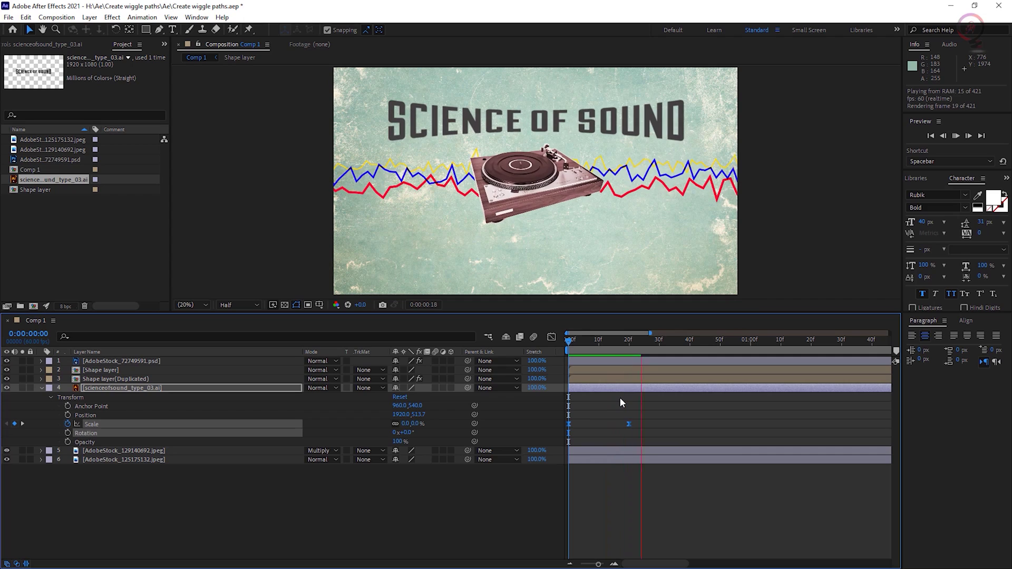
{"action": "left_click", "coordinate": [41, 388]}
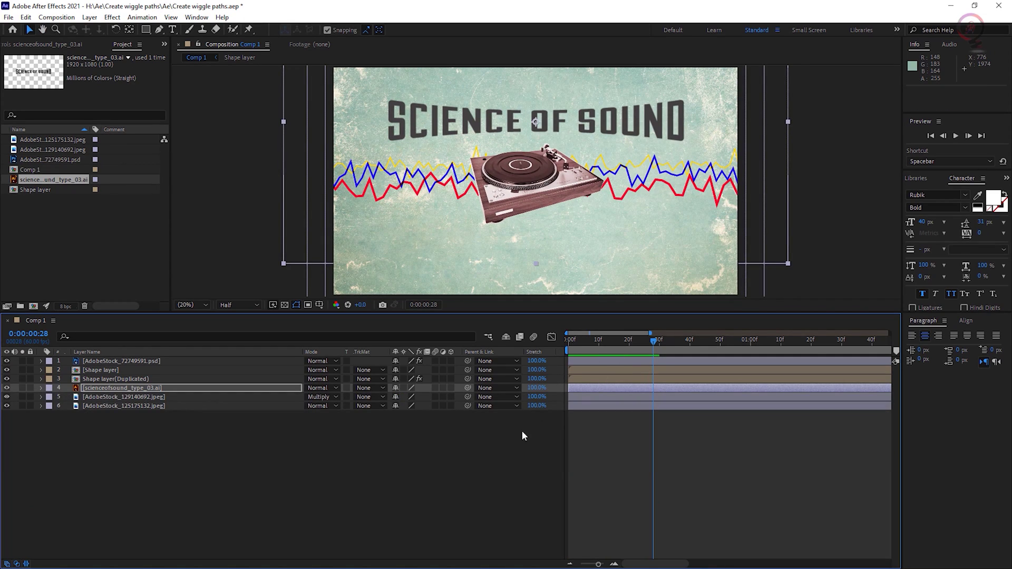
- Import speakers_banner2.psd from the footage folder and add it as the top layer of Comp 1
{"action": "left_click", "coordinate": [209, 450]}
{"action": "key", "text": "alt+Tab"}
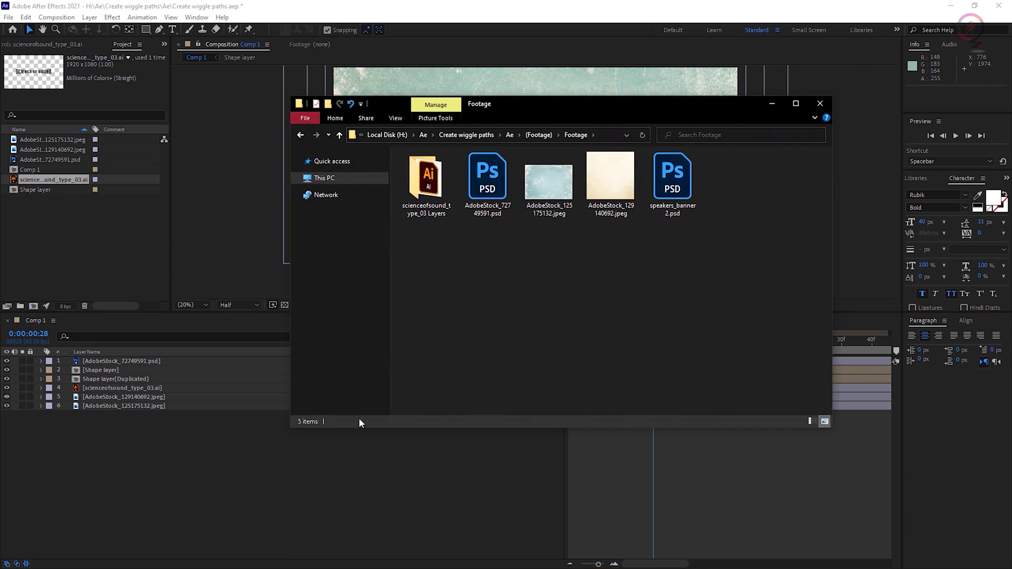
{"action": "left_click_drag", "start_coordinate": [666, 214], "coordinate": [64, 255]}
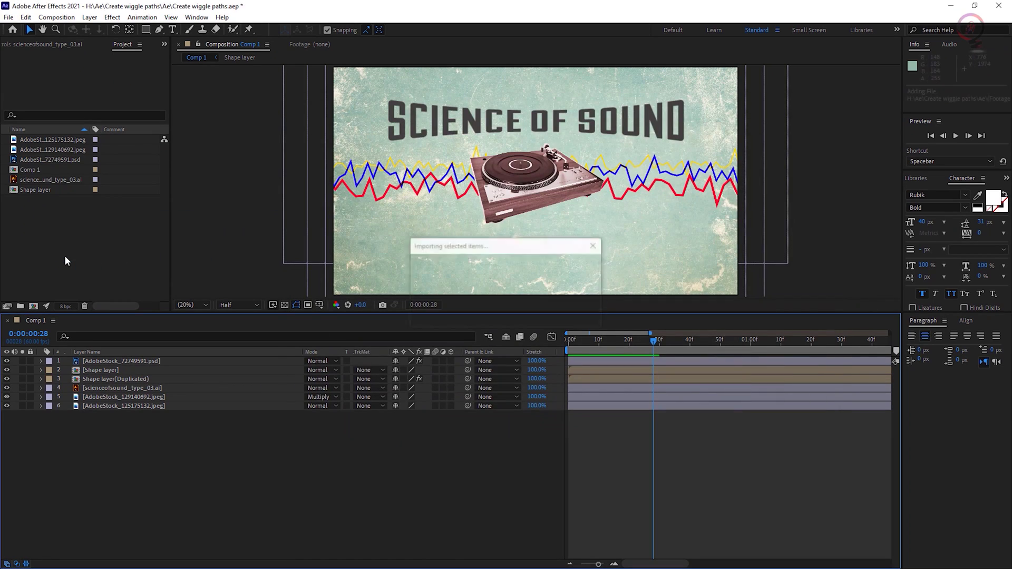
{"action": "left_click_drag", "start_coordinate": [40, 203], "coordinate": [97, 363]}
- Move the speakers banner below the turntable near the frame's lower edge and enlarge it to about the title's width
{"action": "left_click_drag", "start_coordinate": [556, 189], "coordinate": [557, 281]}
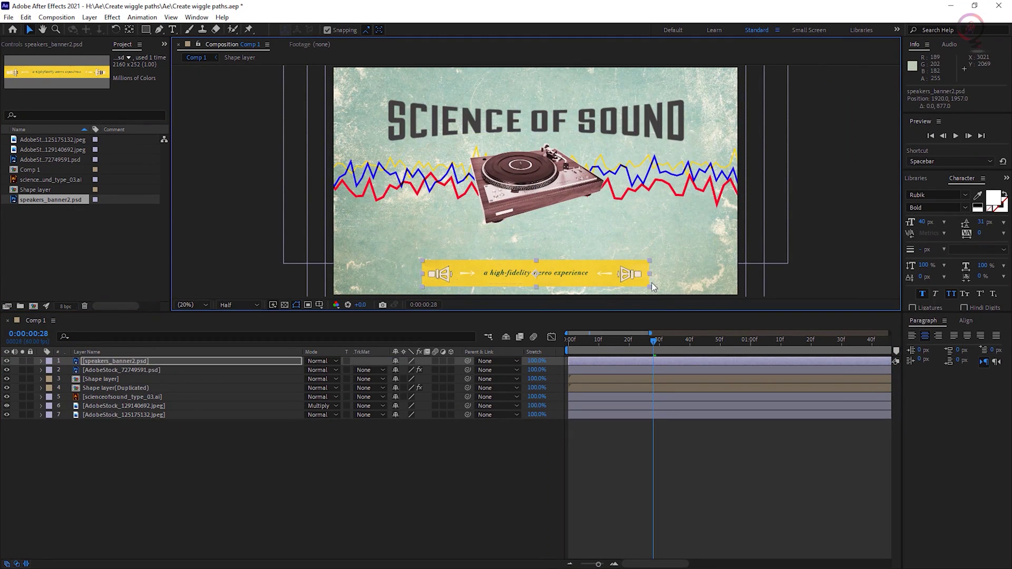
{"action": "left_click_drag", "start_coordinate": [650, 260], "coordinate": [683, 256]}
{"action": "left_click_drag", "start_coordinate": [562, 279], "coordinate": [553, 278]}
- Apply the Black & White color correction effect to the speakers_banner2.psd layer
{"action": "left_click", "coordinate": [146, 357]}
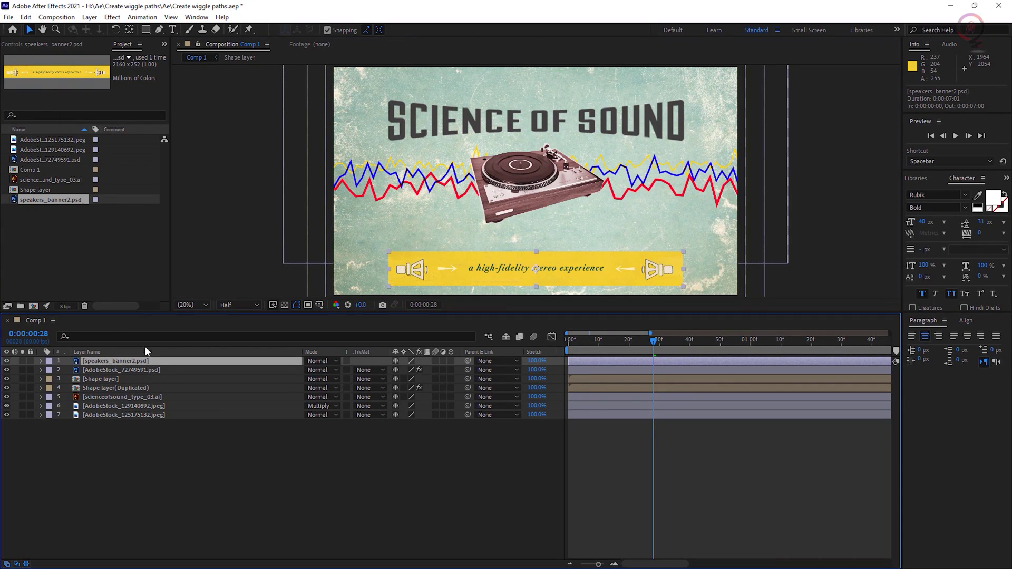
{"action": "left_click", "coordinate": [112, 18]}
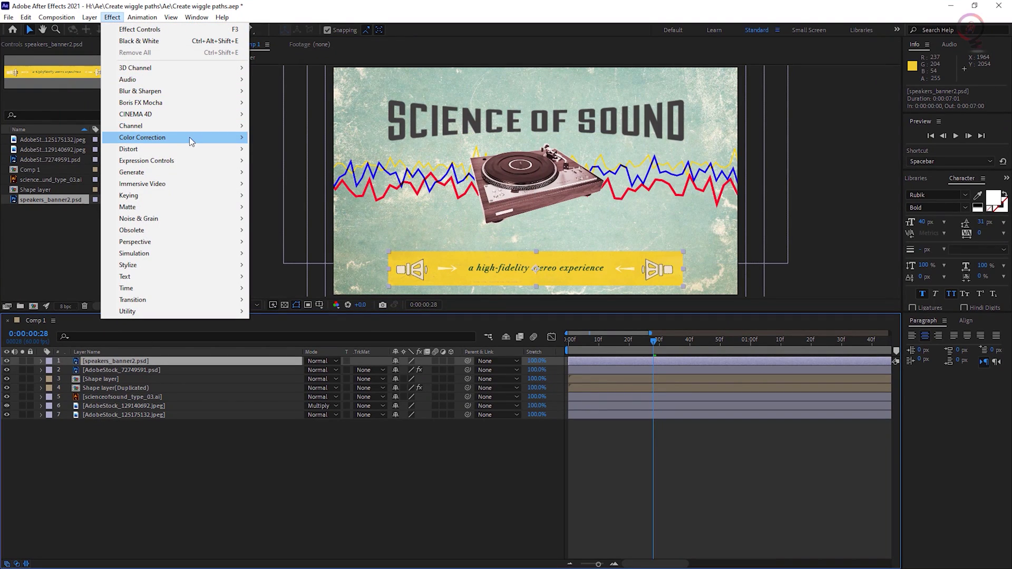
{"action": "mouse_move", "coordinate": [188, 137]}
{"action": "left_click", "coordinate": [328, 174]}
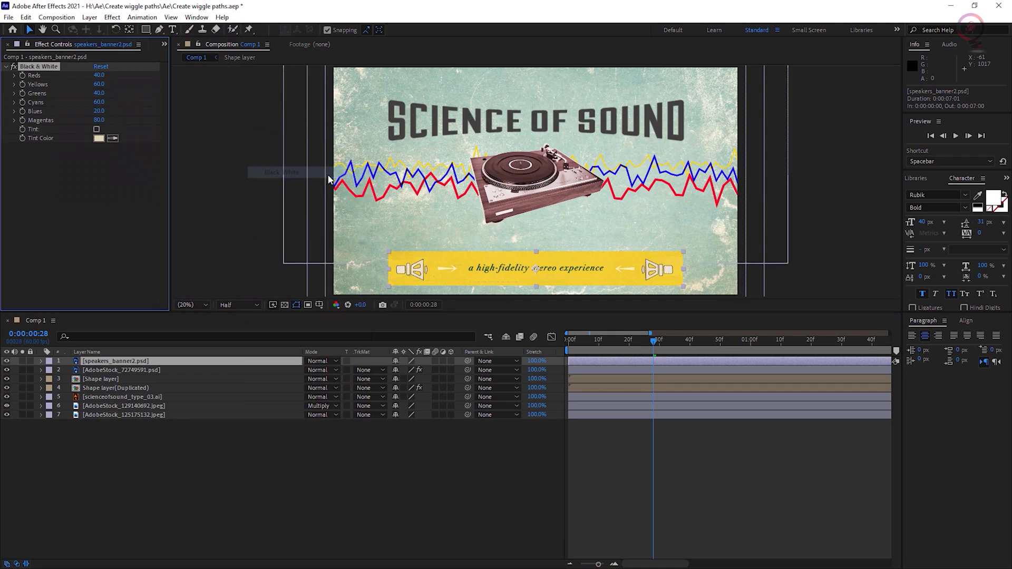
- Set the banner's Black & White Yellows value to 140 and its layer blending mode to Multiply
{"action": "left_click_drag", "start_coordinate": [99, 84], "coordinate": [120, 84]}
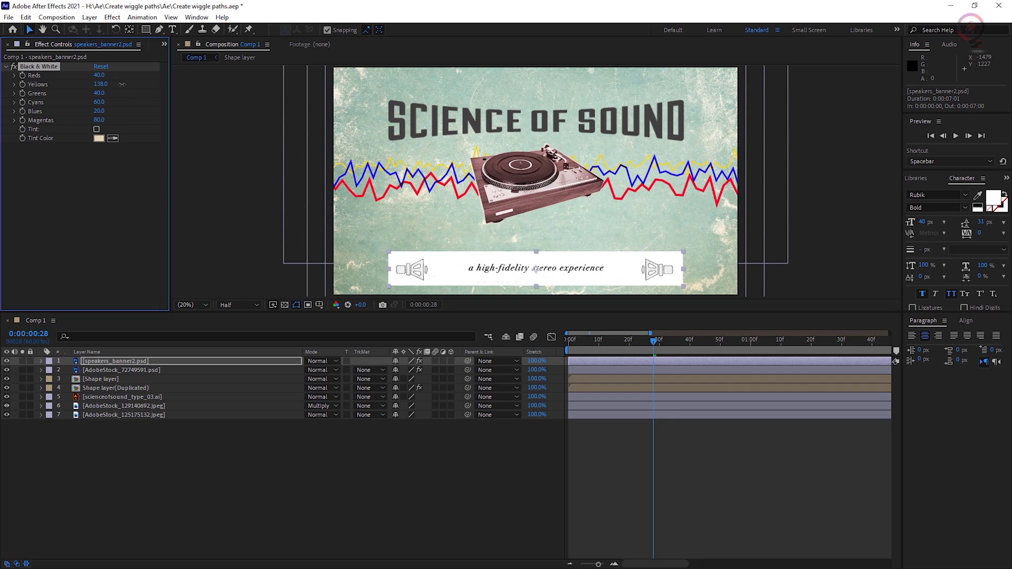
{"action": "left_click", "coordinate": [102, 84]}
{"action": "key", "text": "Return"}
{"action": "left_click", "coordinate": [320, 361]}
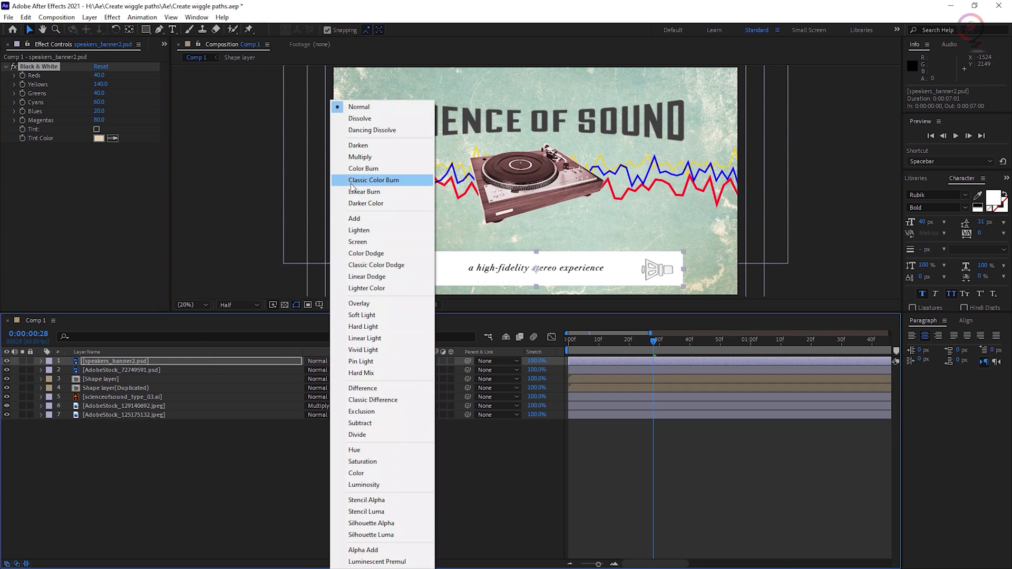
{"action": "left_click", "coordinate": [360, 157]}
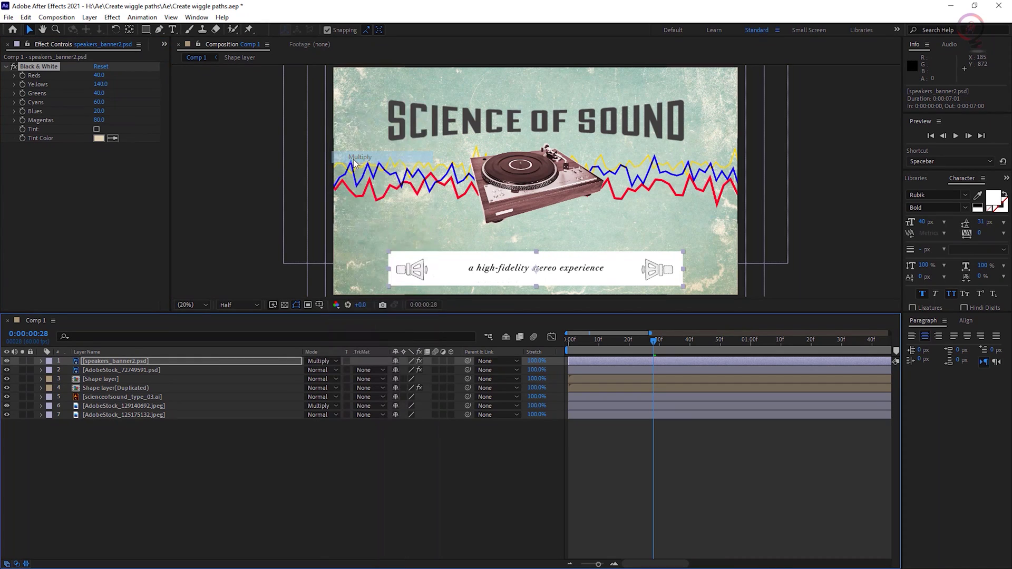
- Deselect the banner layer and preview the composition from its first frame
{"action": "left_click", "coordinate": [363, 445]}
{"action": "left_click_drag", "start_coordinate": [653, 341], "coordinate": [532, 361]}
{"action": "key", "text": "space"}
{"action": "key", "text": "space"}
- Shorten the work area of Comp 1 to end at 0:00:05:00 and save the project
{"action": "left_click", "coordinate": [570, 564]}
{"action": "left_click", "coordinate": [571, 565]}
{"action": "left_click_drag", "start_coordinate": [597, 343], "coordinate": [795, 355]}
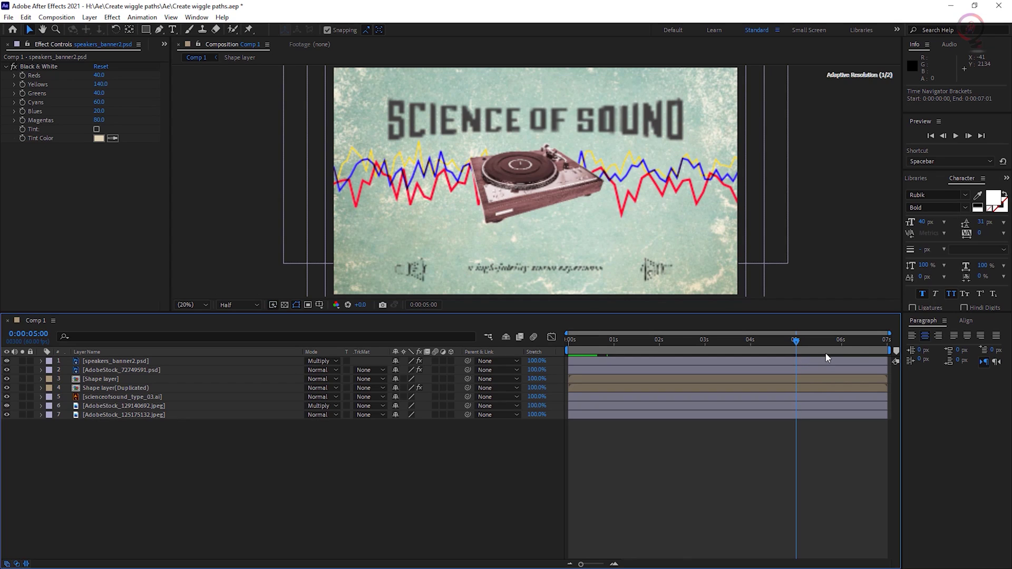
{"action": "left_click_drag", "start_coordinate": [888, 350], "coordinate": [797, 350]}
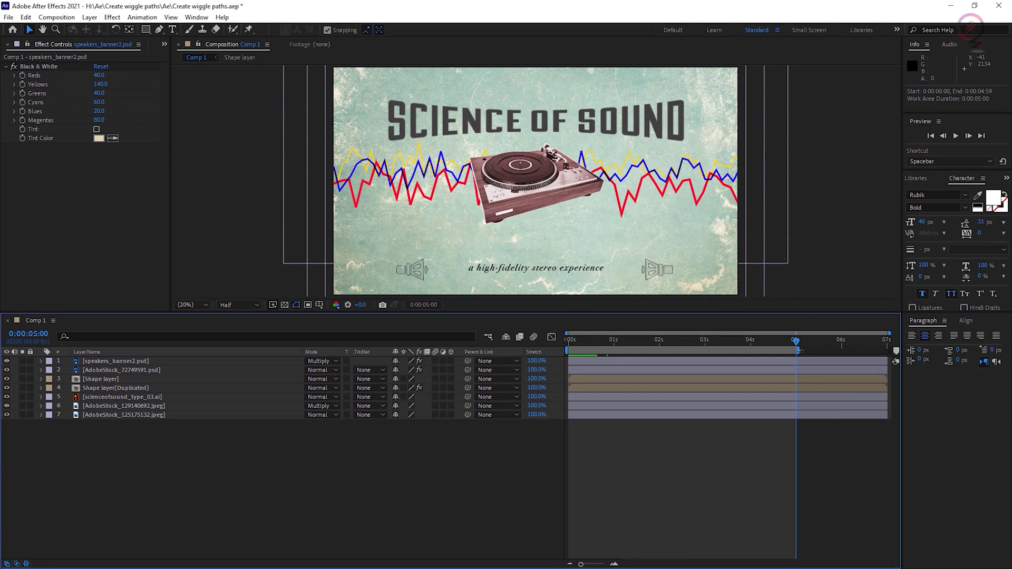
{"action": "left_click_drag", "start_coordinate": [889, 333], "coordinate": [839, 333]}
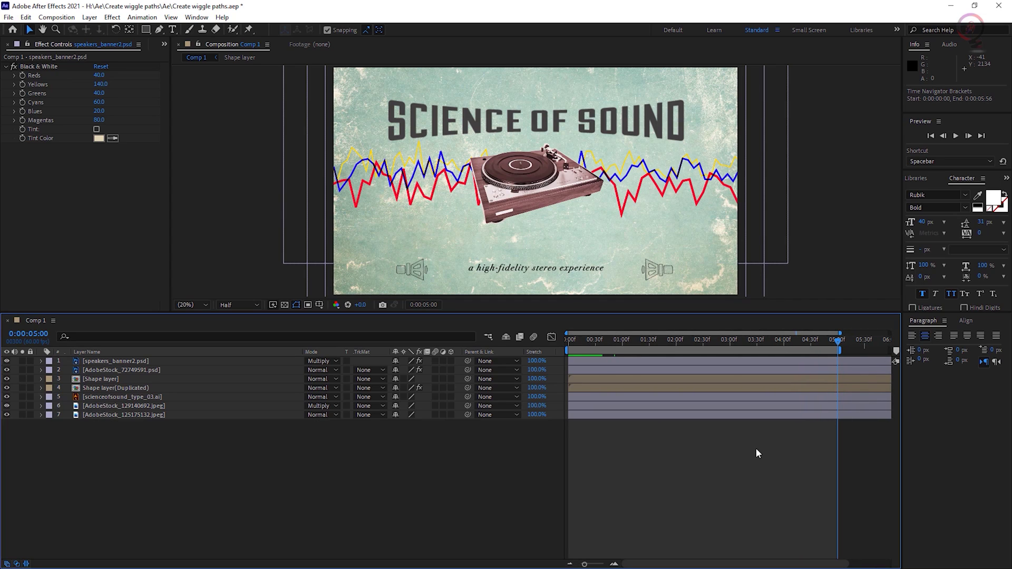
{"action": "key", "text": "ctrl+s"}
- Play the five-second work area from the start and stop playback at about 0:00:01:16
{"action": "left_click_drag", "start_coordinate": [838, 343], "coordinate": [562, 351]}
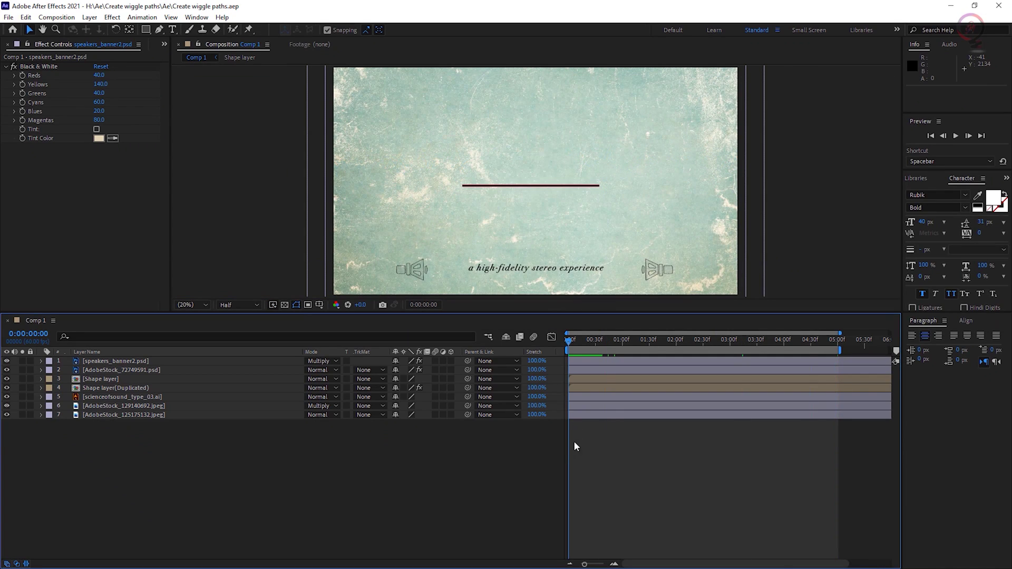
{"action": "key", "text": "space"}
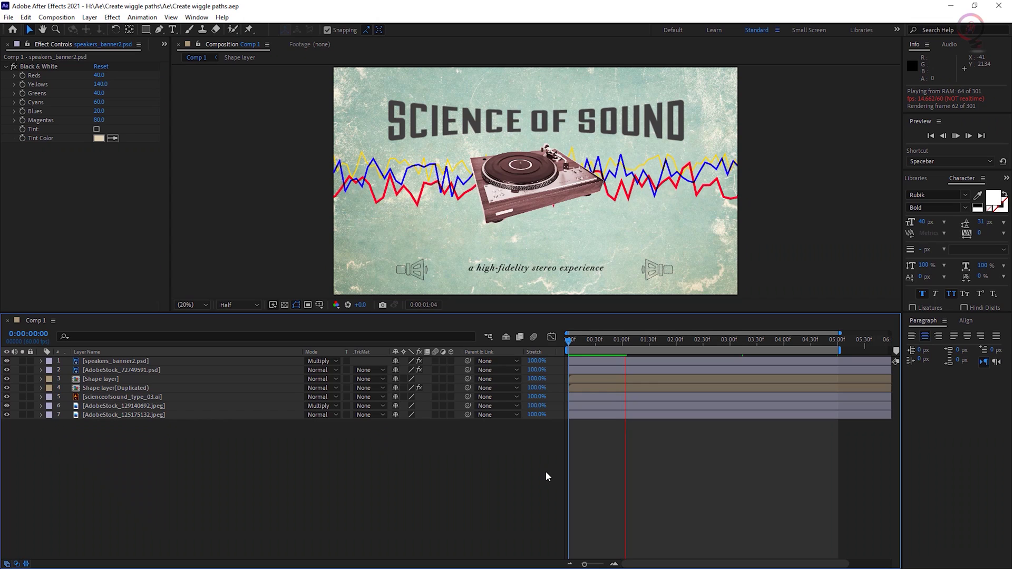
{"action": "key", "text": "space"}
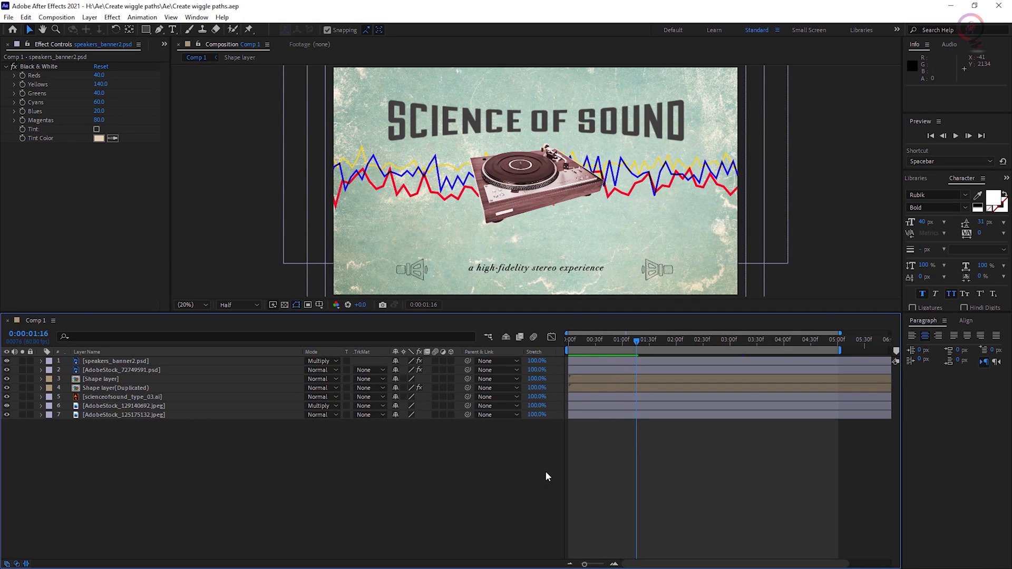
- Move the speakers banner slightly up to about 1925, 1862.7 and preview the composition from the start
{"action": "left_click", "coordinate": [131, 363]}
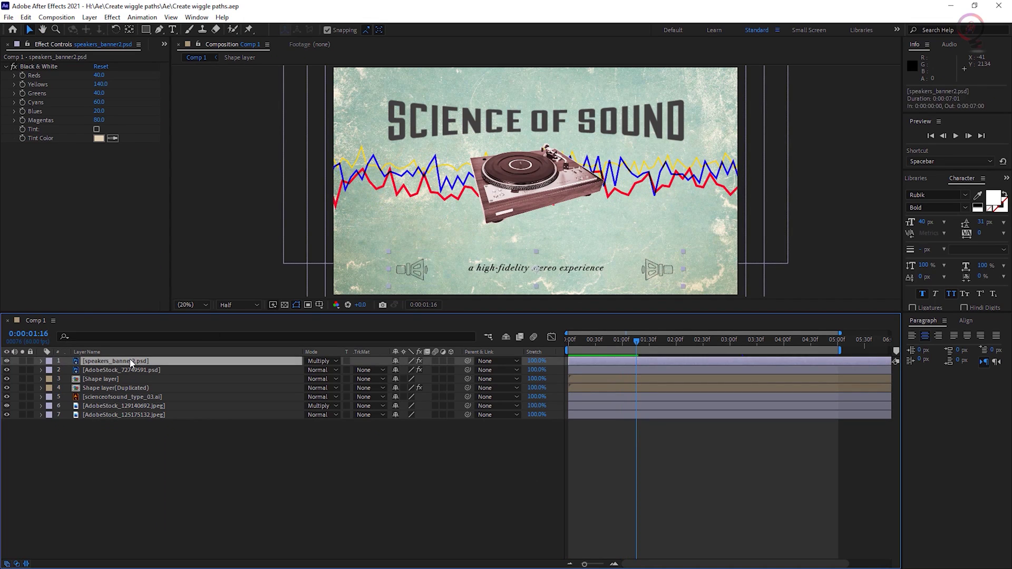
{"action": "left_click", "coordinate": [191, 305]}
{"action": "left_click", "coordinate": [192, 363]}
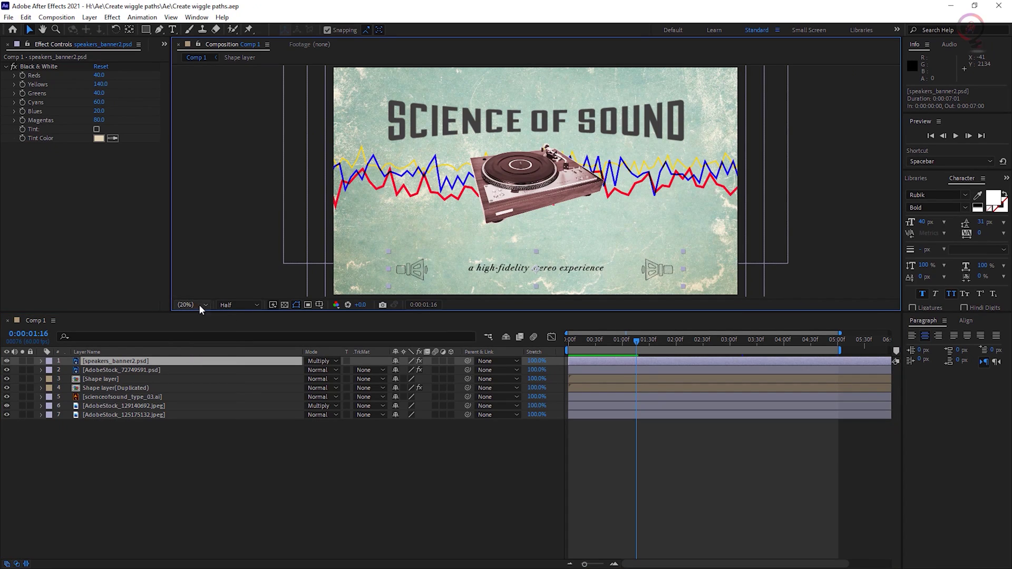
{"action": "key", "text": "period"}
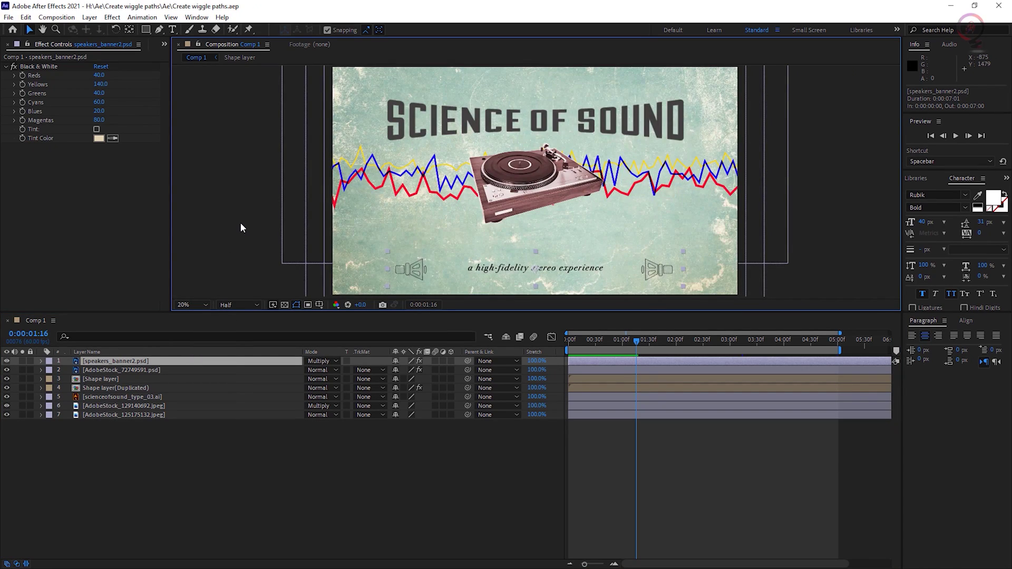
{"action": "left_click_drag", "start_coordinate": [652, 272], "coordinate": [649, 264]}
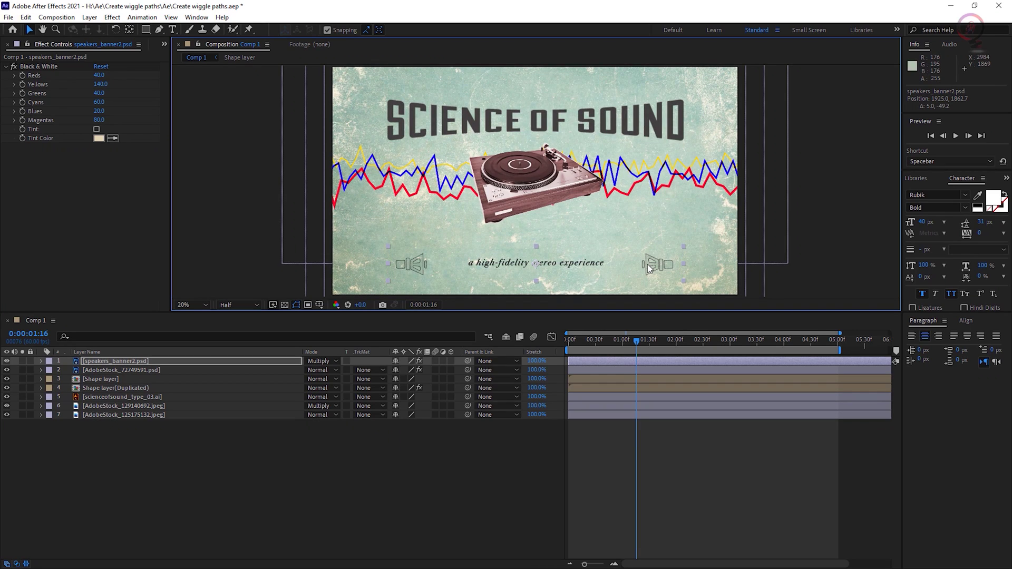
{"action": "left_click_drag", "start_coordinate": [637, 344], "coordinate": [568, 347]}
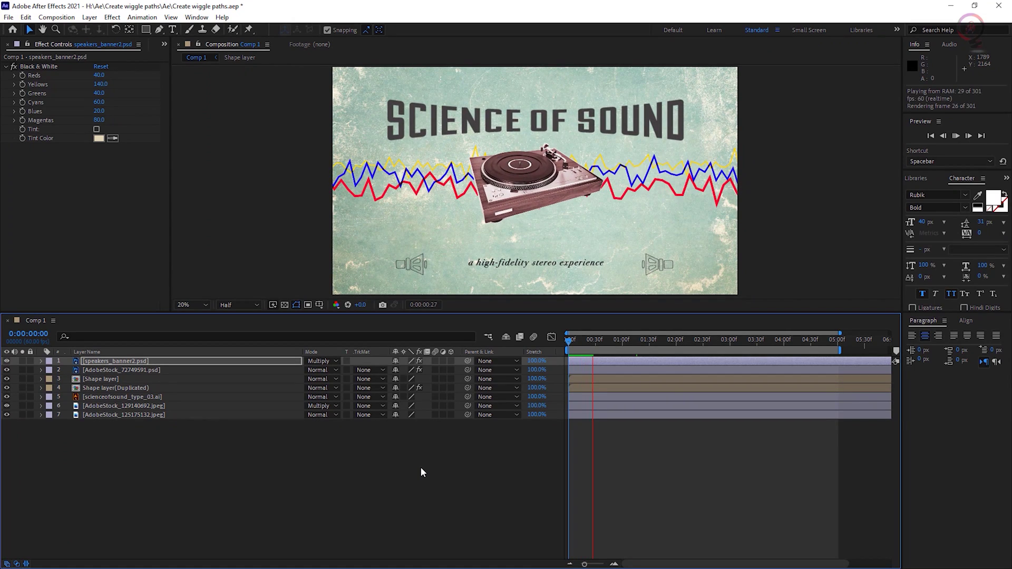
{"action": "key", "text": "space"}
- Nudge the scienceofsound_type_03.ai title up to position 1920, 413.7 and replay the composition from the start
{"action": "left_click", "coordinate": [108, 398]}
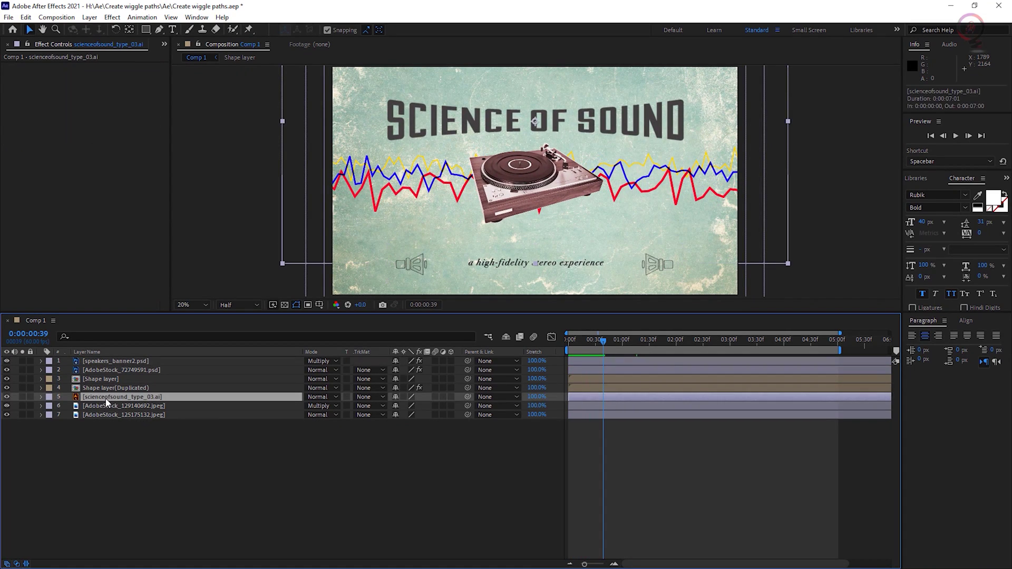
{"action": "key", "text": "shift+Up"}
{"action": "key", "text": "shift+Up"}
{"action": "key", "text": "shift+Up"}
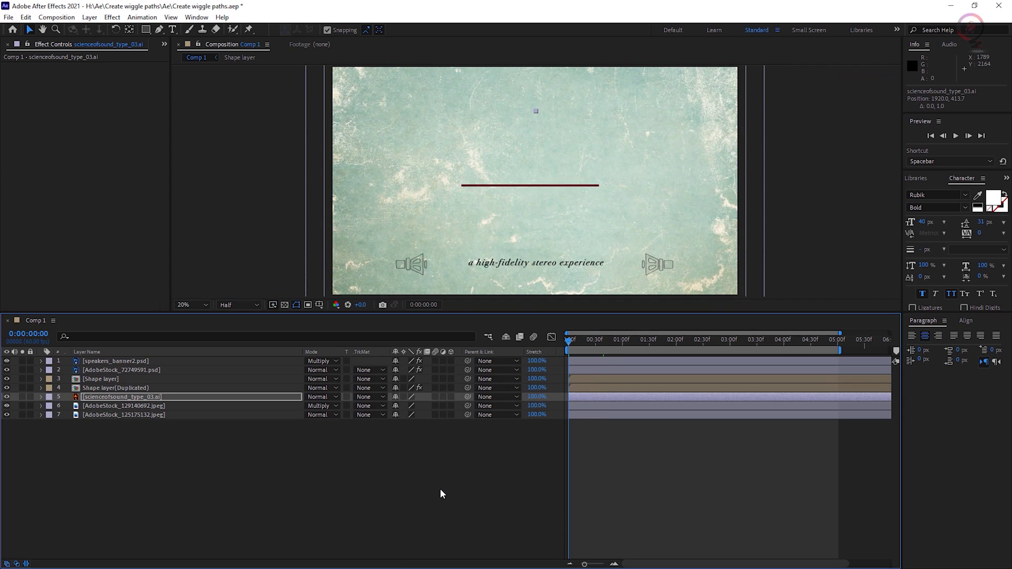
{"action": "key", "text": "space"}
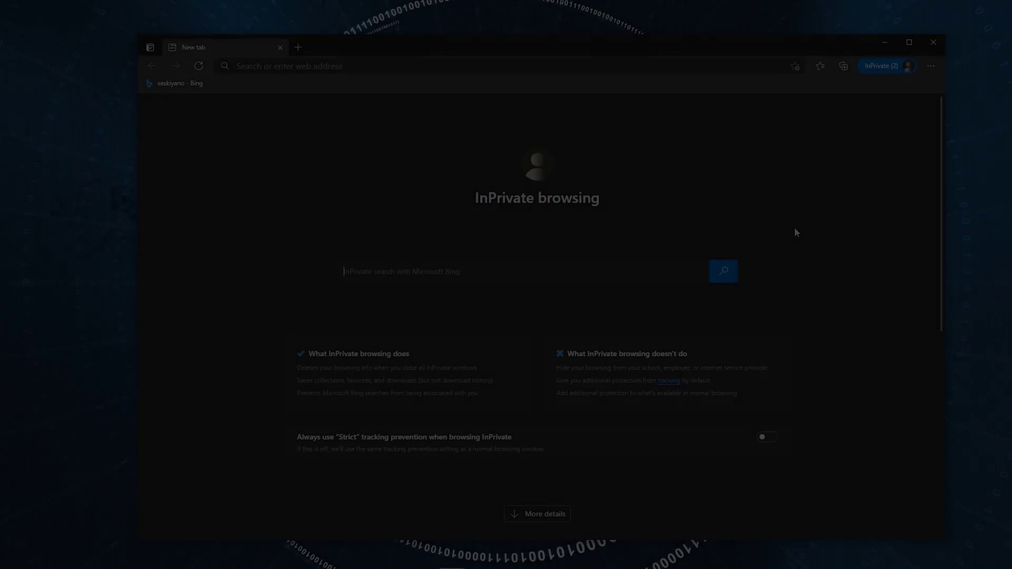
- Switch to the Edge browser, search Bing for saskiyano and open the SaskiYano YouTube channel
{"action": "type", "text": "saskiyano"}
{"action": "key", "text": "Return"}
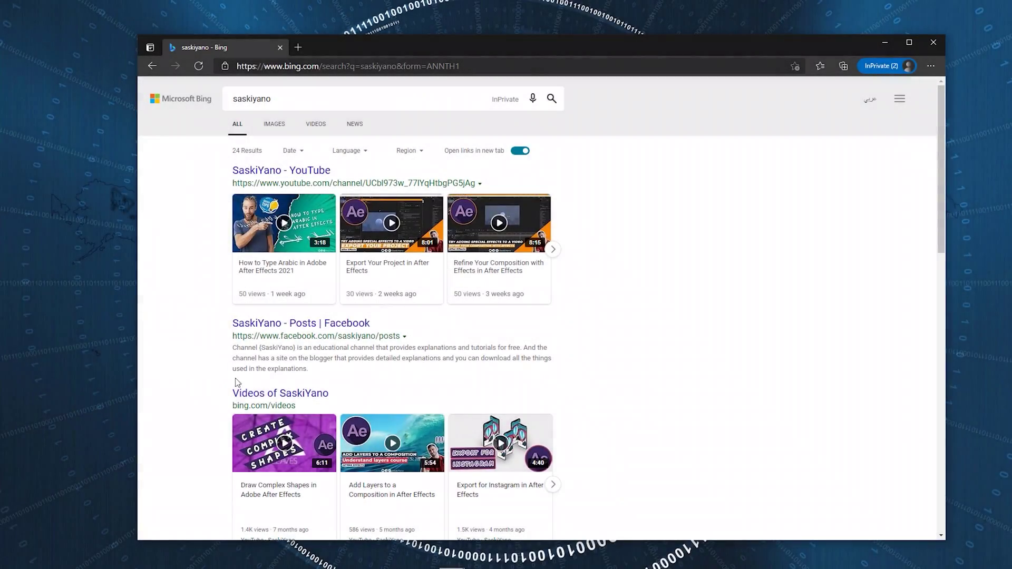
{"action": "scroll", "coordinate": [236, 383], "scroll_direction": "down", "scroll_amount": 4}
{"action": "scroll", "coordinate": [197, 403], "scroll_direction": "up", "scroll_amount": 4}
{"action": "left_click", "coordinate": [290, 171]}
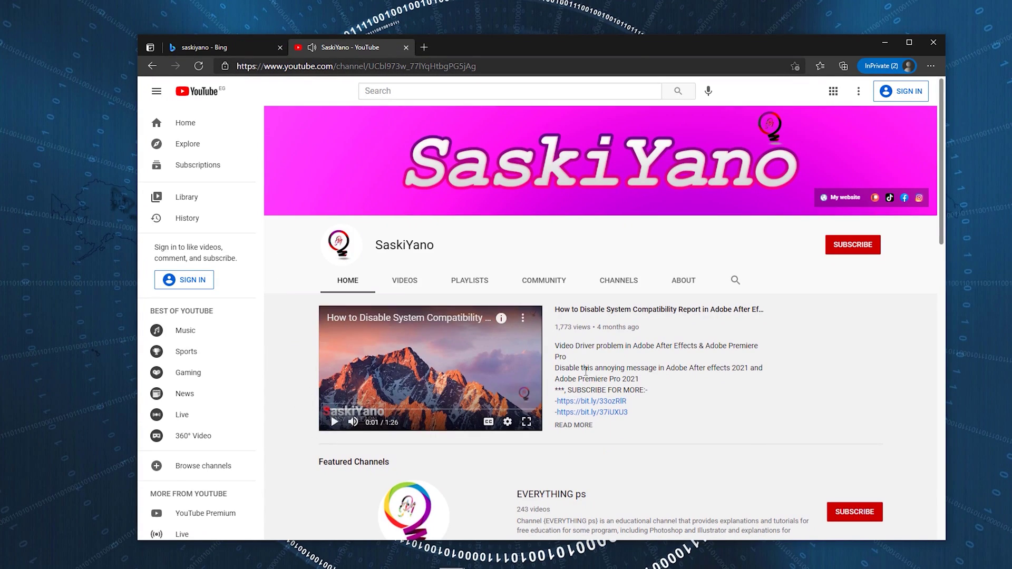
- Browse the SaskiYano channel's home page, uploaded videos and created playlists
{"action": "scroll", "coordinate": [585, 371], "scroll_direction": "down", "scroll_amount": 10}
{"action": "scroll", "coordinate": [532, 400], "scroll_direction": "up", "scroll_amount": 10}
{"action": "left_click", "coordinate": [413, 282]}
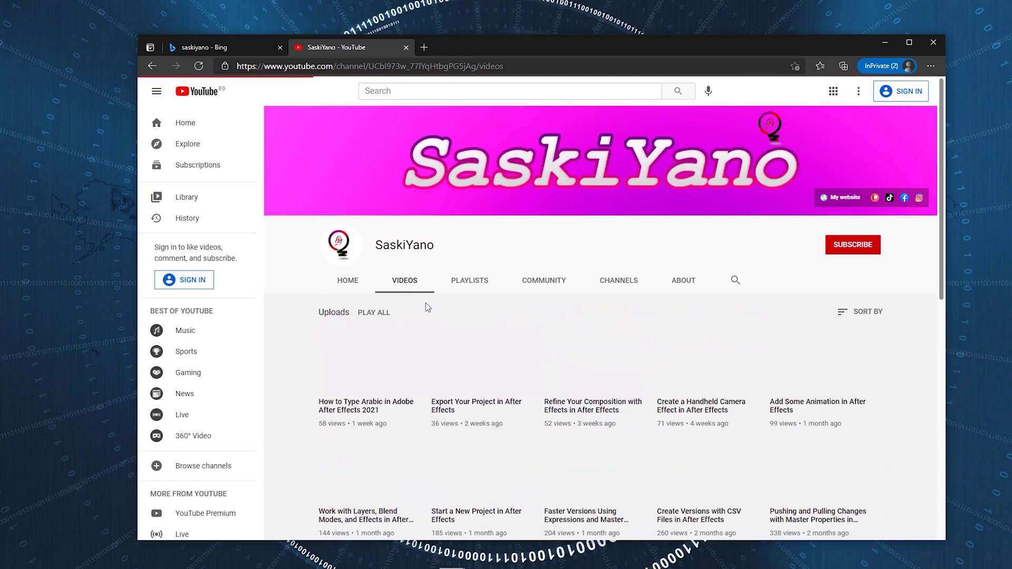
{"action": "scroll", "coordinate": [422, 304], "scroll_direction": "down", "scroll_amount": 8}
{"action": "scroll", "coordinate": [422, 303], "scroll_direction": "up", "scroll_amount": 8}
{"action": "left_click", "coordinate": [469, 281]}
{"action": "scroll", "coordinate": [460, 272], "scroll_direction": "down", "scroll_amount": 3}
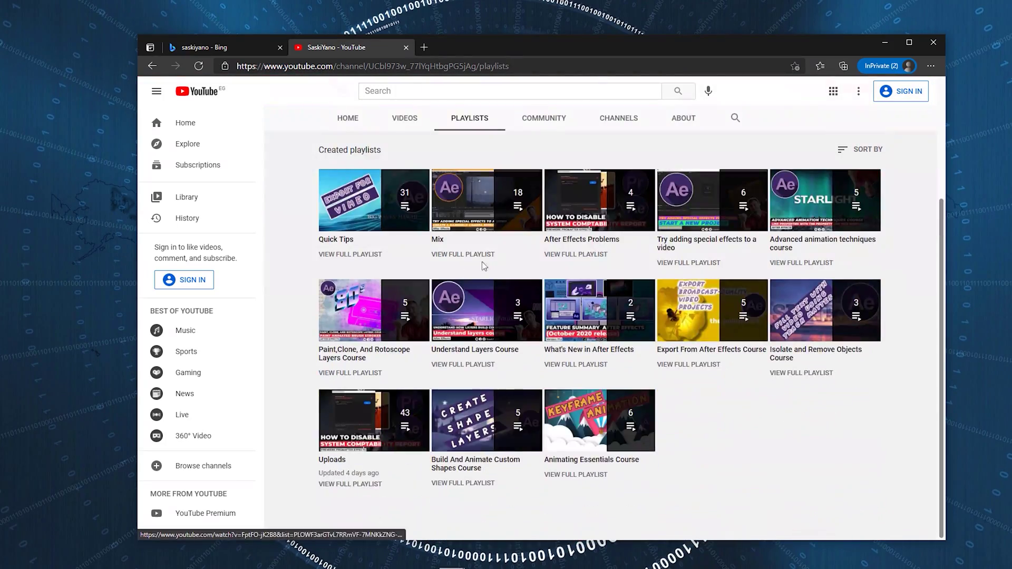
{"action": "scroll", "coordinate": [522, 280], "scroll_direction": "up", "scroll_amount": 3}
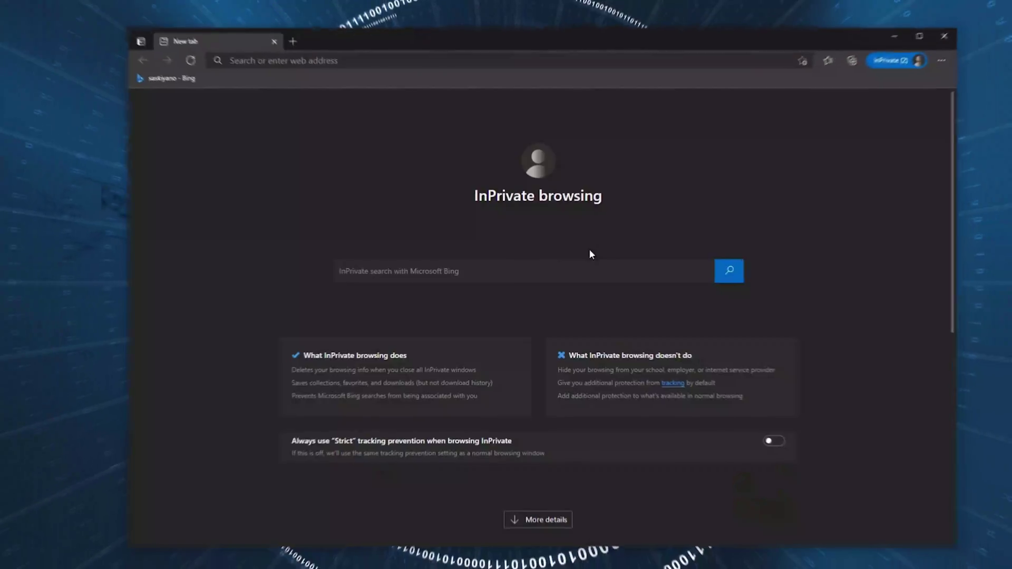
- Search Bing for everything ps in a new browser session and open the EVERYTHING ps YouTube channel's home page
{"action": "type", "text": "everything ps"}
{"action": "key", "text": "Return"}
{"action": "left_click", "coordinate": [296, 170]}
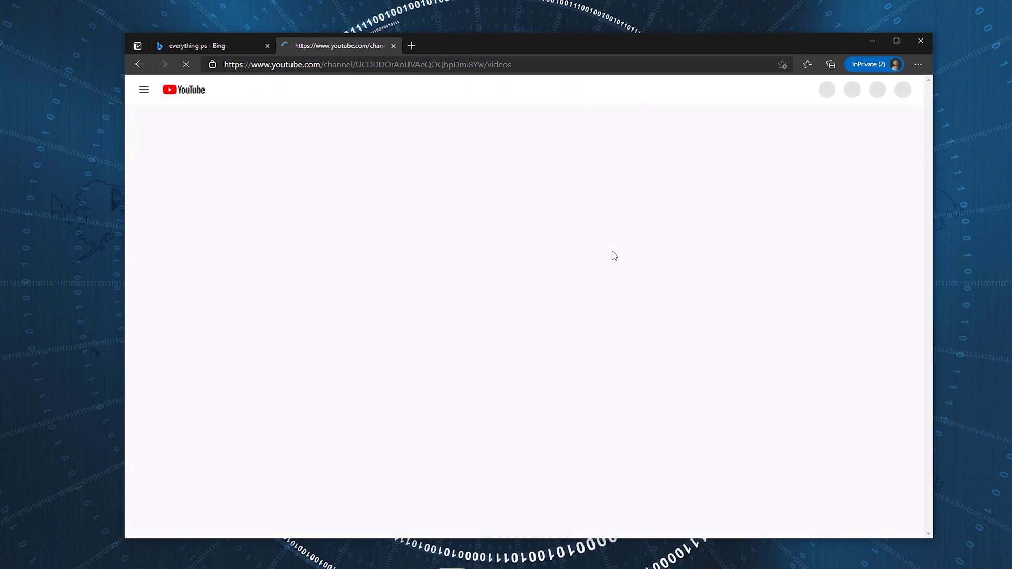
{"action": "left_click", "coordinate": [231, 300]}
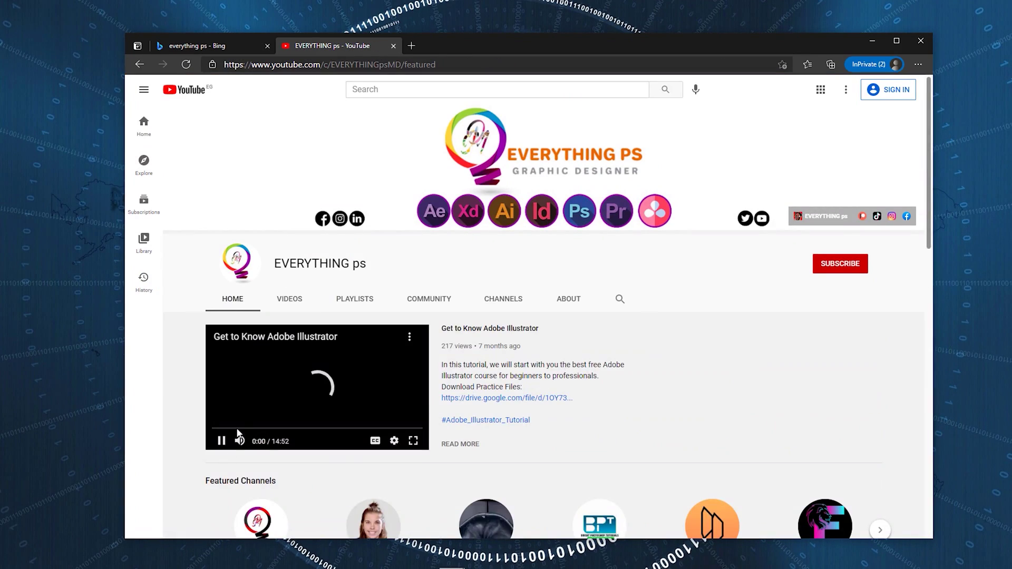
- Browse the EVERYTHING ps channel's home page, videos, playlists and community posts
{"action": "scroll", "coordinate": [580, 368], "scroll_direction": "down", "scroll_amount": 15}
{"action": "scroll", "coordinate": [632, 395], "scroll_direction": "up", "scroll_amount": 15}
{"action": "left_click", "coordinate": [285, 303]}
{"action": "left_click", "coordinate": [354, 299]}
{"action": "left_click", "coordinate": [428, 298]}
{"action": "scroll", "coordinate": [467, 334], "scroll_direction": "down", "scroll_amount": 10}
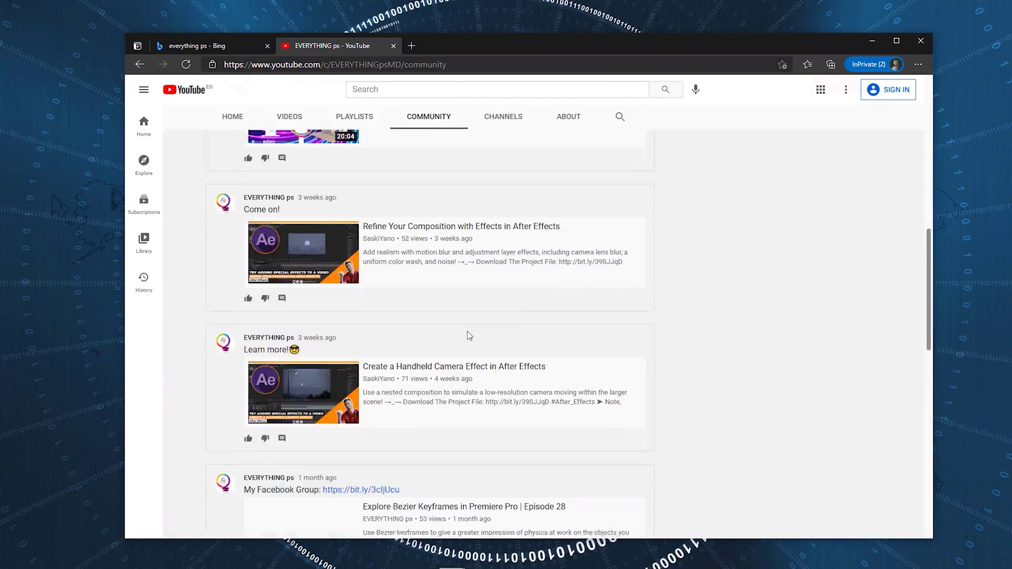